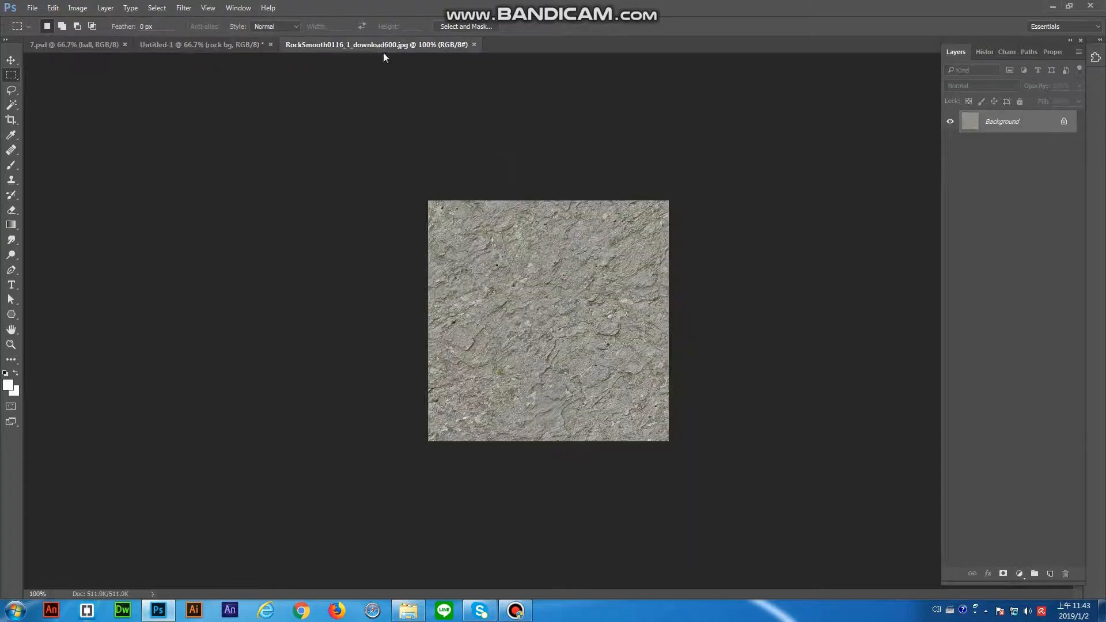
Unlock the rock image's Background layer and move the texture into the Untitled-1 document, placed at the canvas's upper-left corner
key("v")
left_click_drag(535, 245, 387, 119)
double_click(1001, 121)
left_click(635, 191)
left_click_drag(547, 316, 310, 204)
Convert the rock texture to grayscale with a Gradient Map using the Black, White preset
left_click(76, 9)
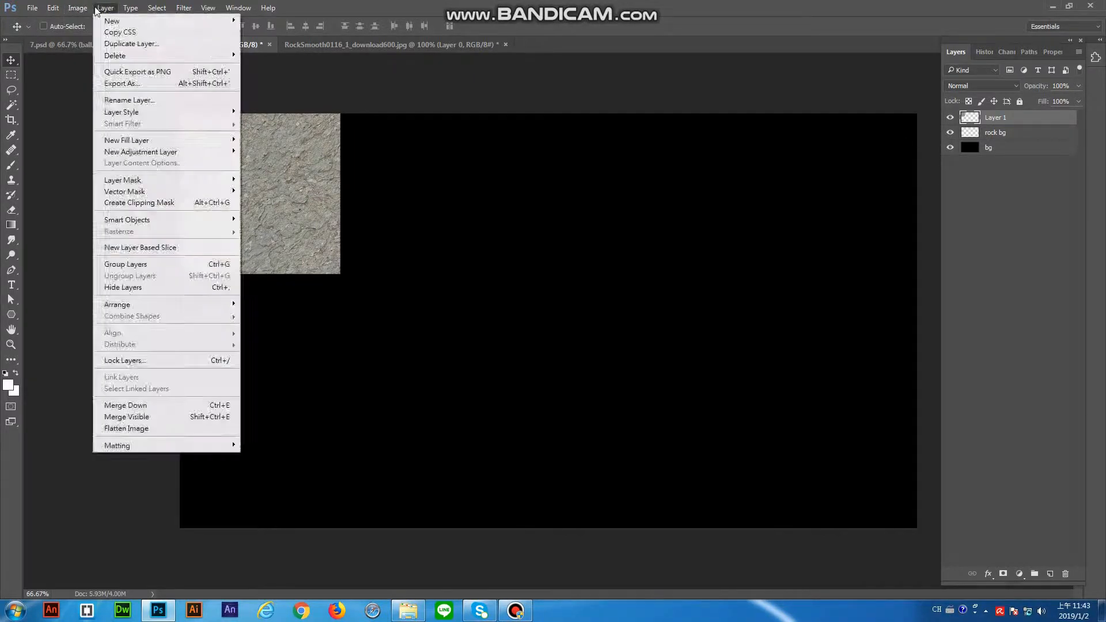
mouse_move(109, 38)
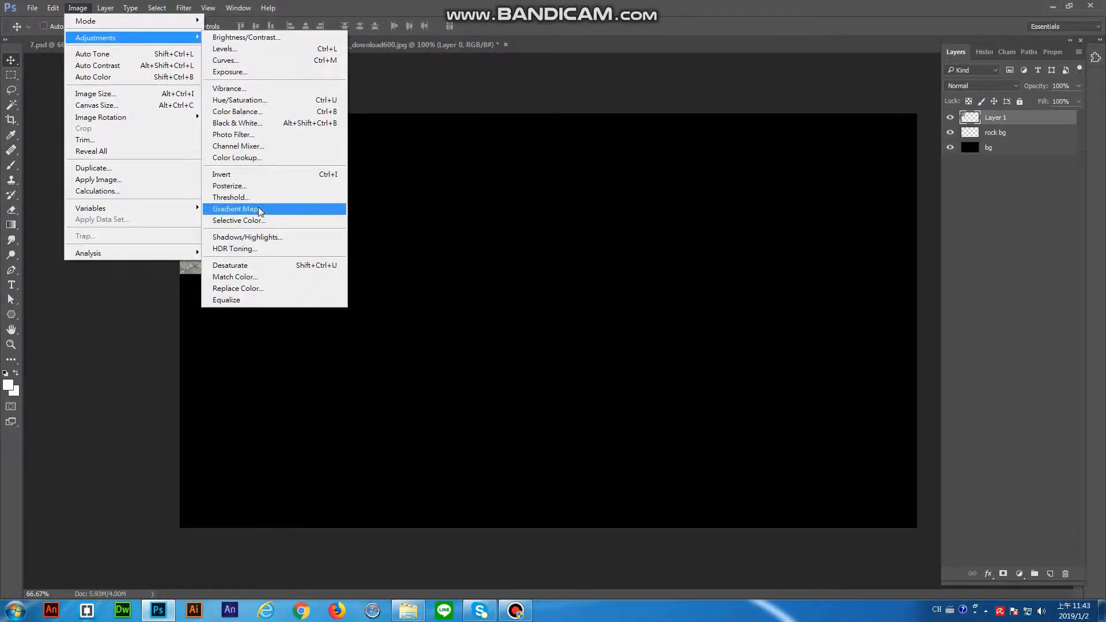
left_click(236, 208)
left_click(696, 188)
left_click(728, 164)
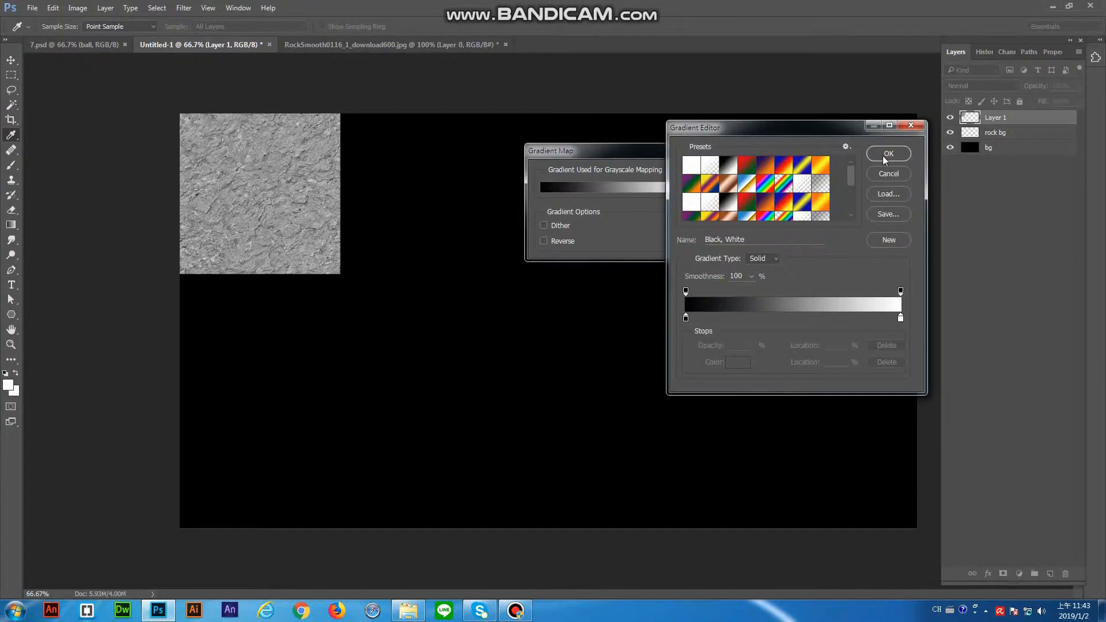
left_click(882, 154)
left_click(731, 176)
Duplicate the rock tile four times and line the copies up side by side across the top of the canvas
key("ctrl+j")
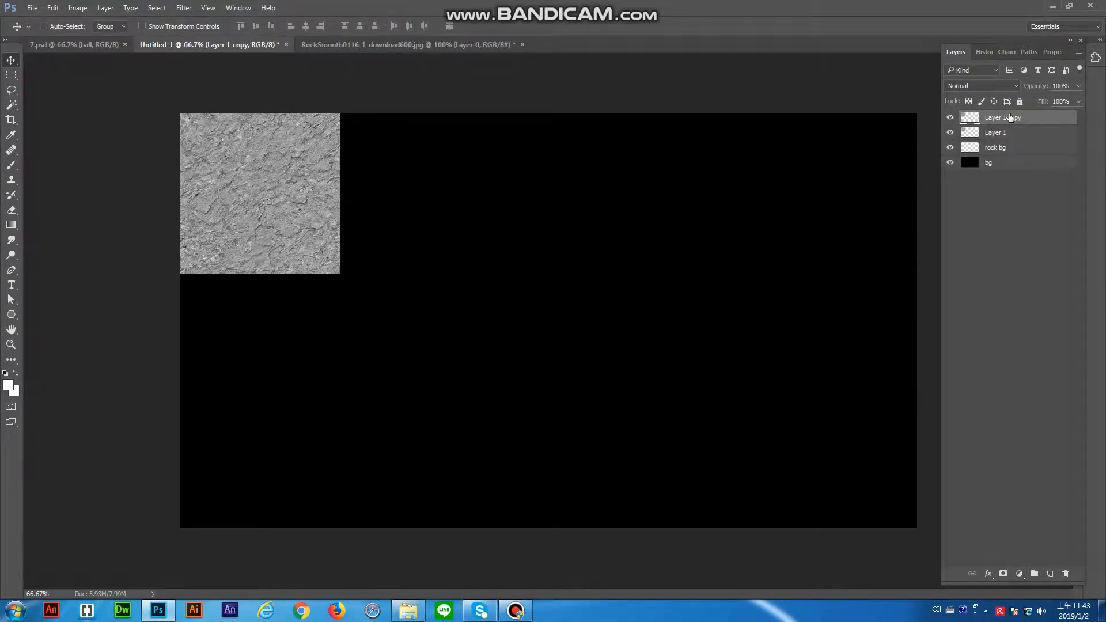
left_click_drag(317, 206, 477, 206)
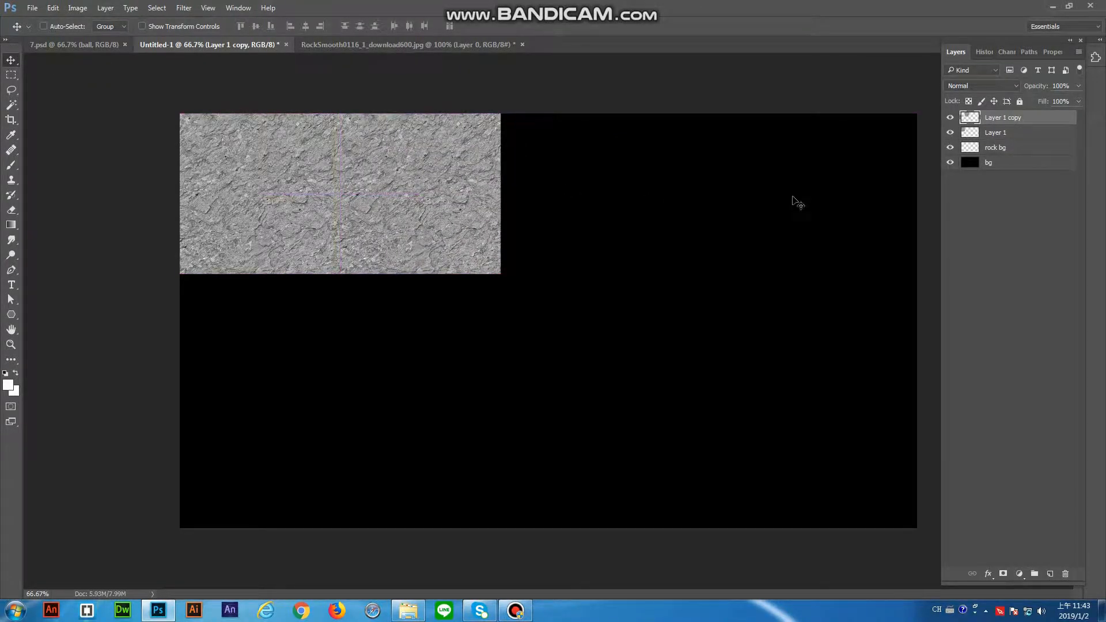
left_click(1013, 129, "shift")
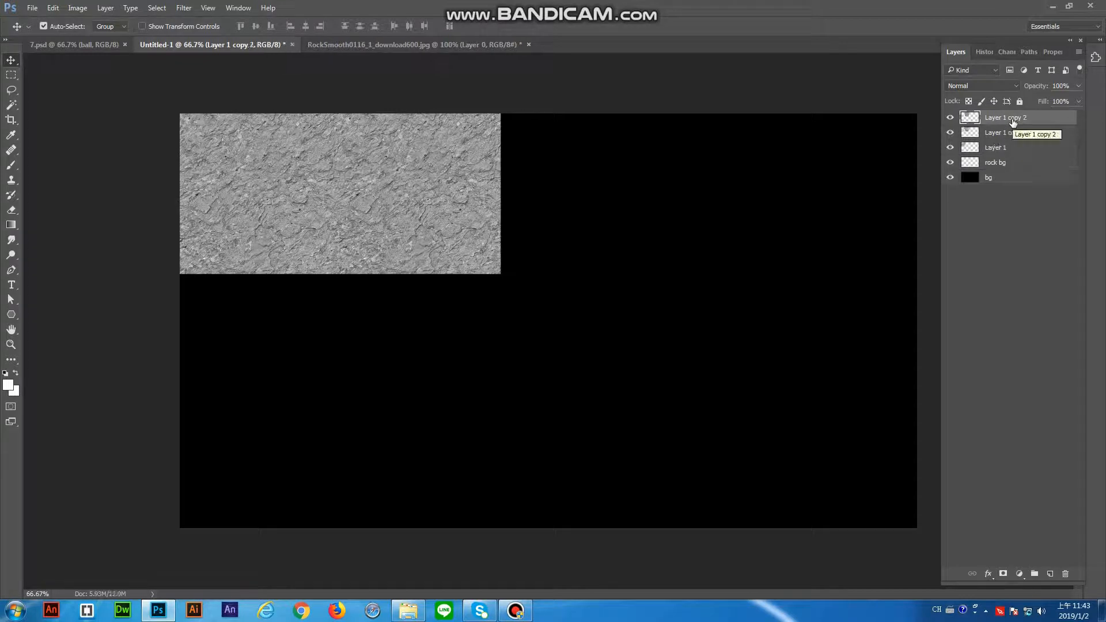
key("ctrl+j")
left_click_drag(361, 198, 681, 183)
left_click(1006, 118)
key("ctrl+j")
left_click_drag(788, 205, 883, 202)
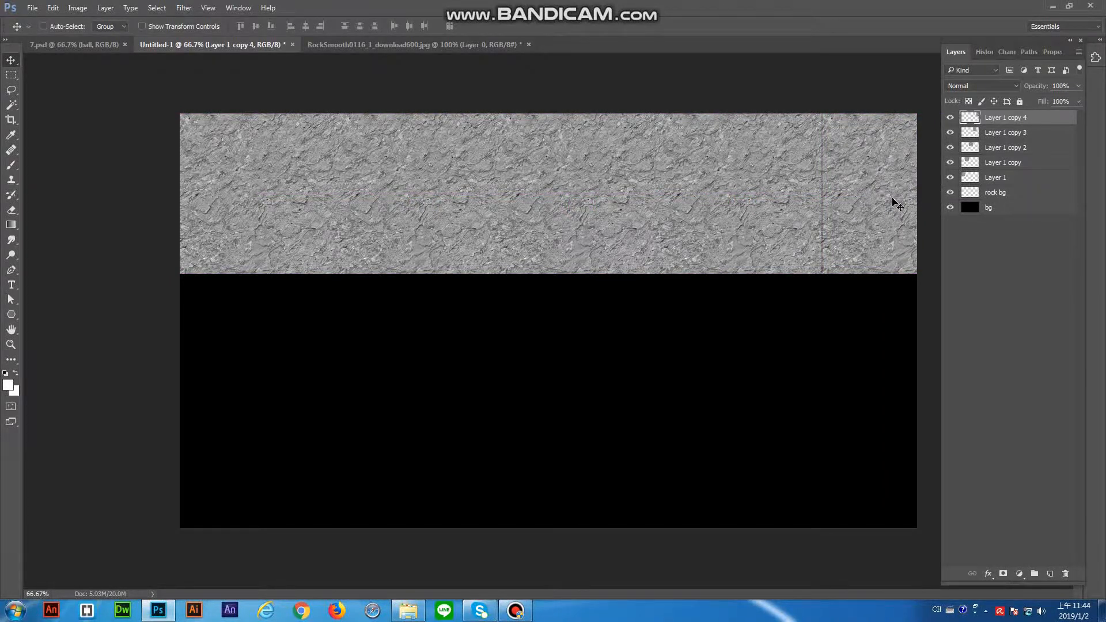
Duplicate the full row of rock tiles twice and place the copies below to cover the rest of the canvas
left_click(1013, 178)
left_click(1018, 119, "shift")
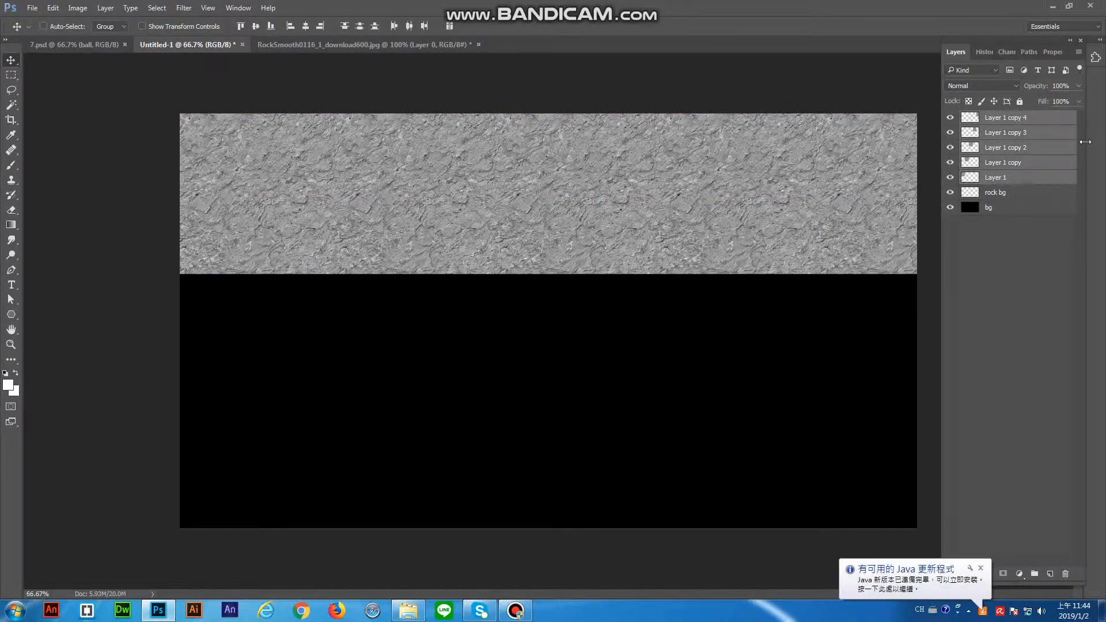
key("ctrl+j")
left_click_drag(637, 184, 685, 479)
key("ctrl+j")
Merge all the rock tile layers into a single layer
left_click(1008, 327)
left_click(1020, 118, "shift")
key("ctrl+e")
Scale the merged rock texture down from its lower-right corner toward the canvas corner
key("z")
key("ctrl+minus")
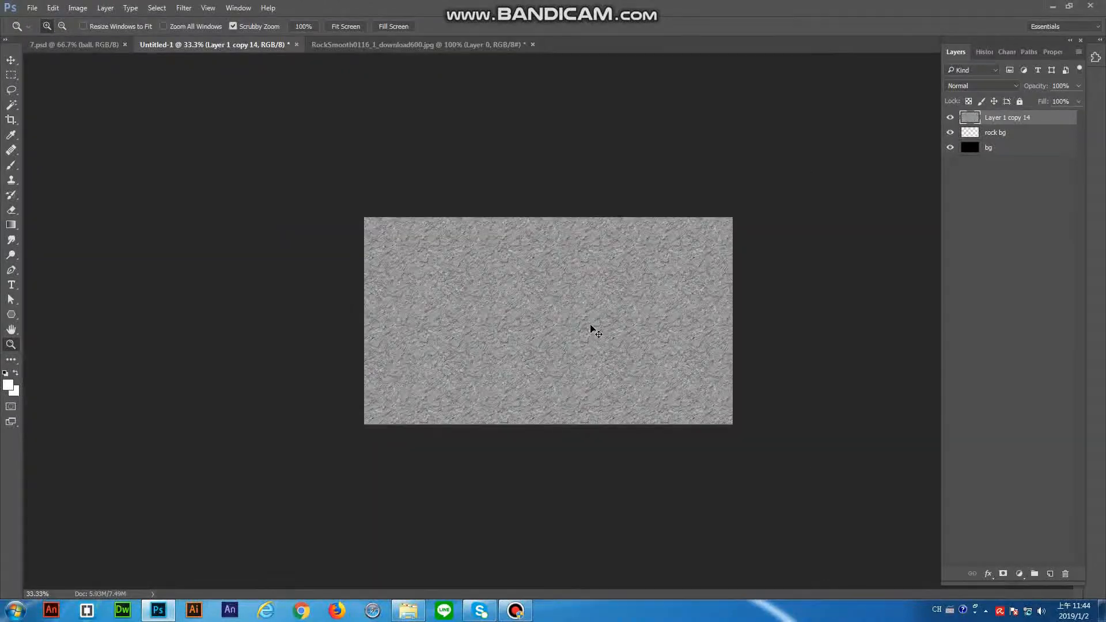
key("ctrl+t")
left_click_drag(769, 459, 730, 446)
key("Return")
left_click(722, 332)
left_click(722, 332)
Shrink the rock texture's height so its lower edge meets the bottom of the canvas
key("ctrl+t")
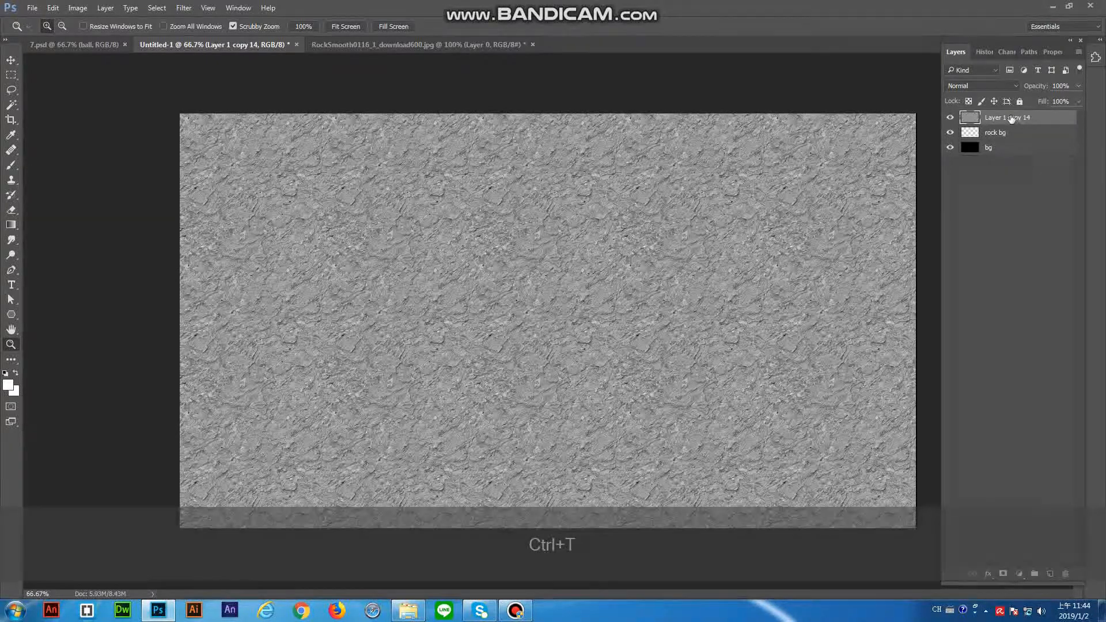
left_click_drag(547, 557, 568, 534)
left_click(11, 60)
left_click(493, 227)
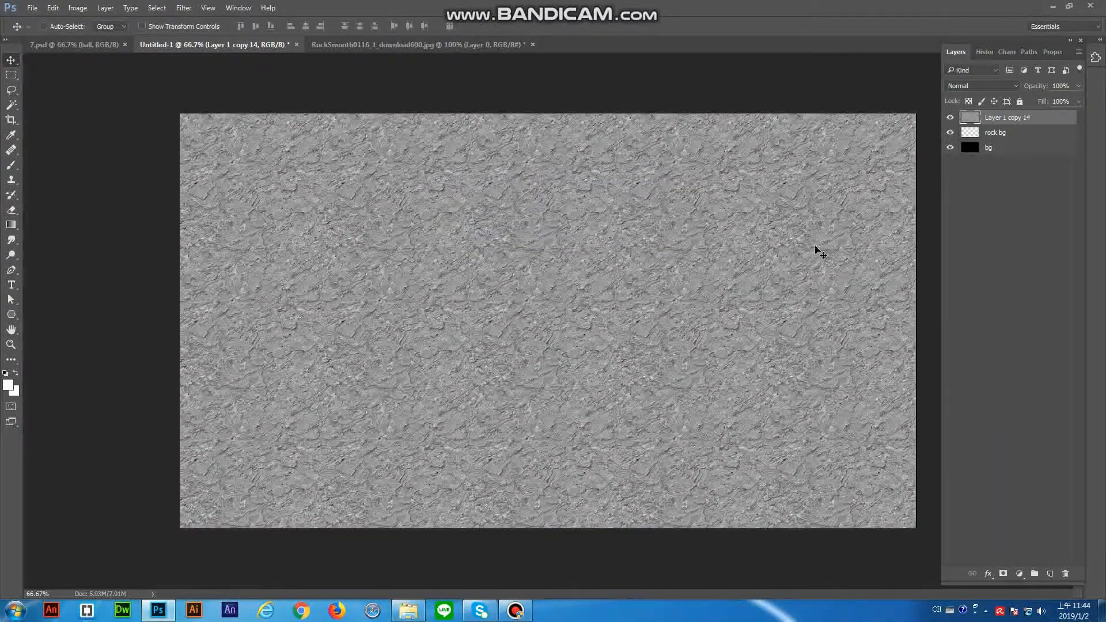
Stretch the rock texture's width to 100.16% so it reaches the canvas's right edge
key("ctrl+t")
scroll(921, 481, "up", 6)
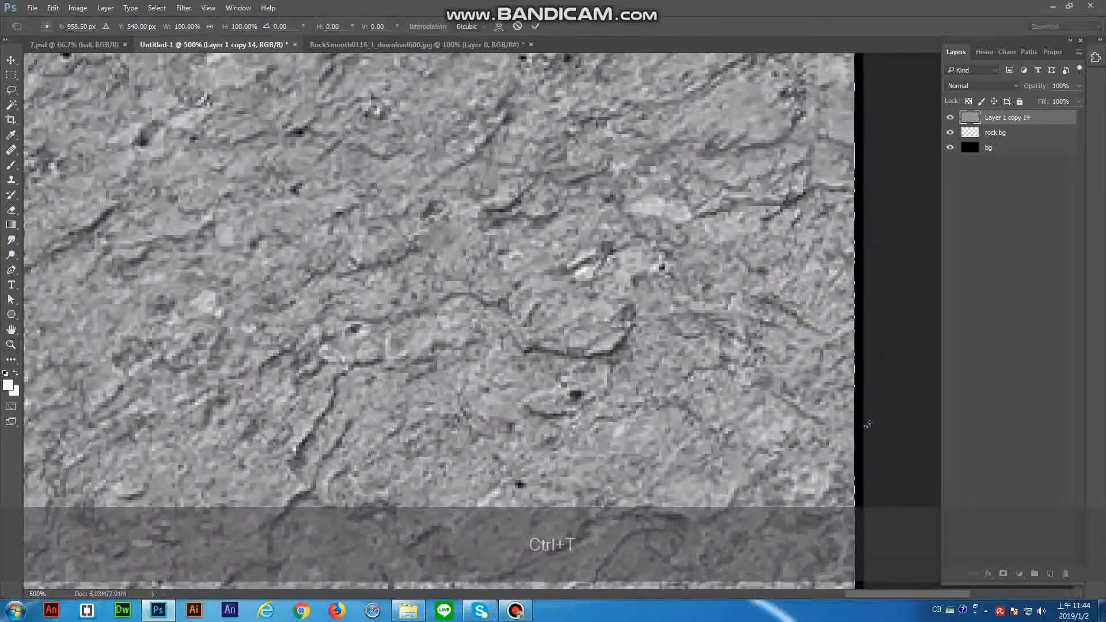
left_click_drag(856, 368, 862, 371)
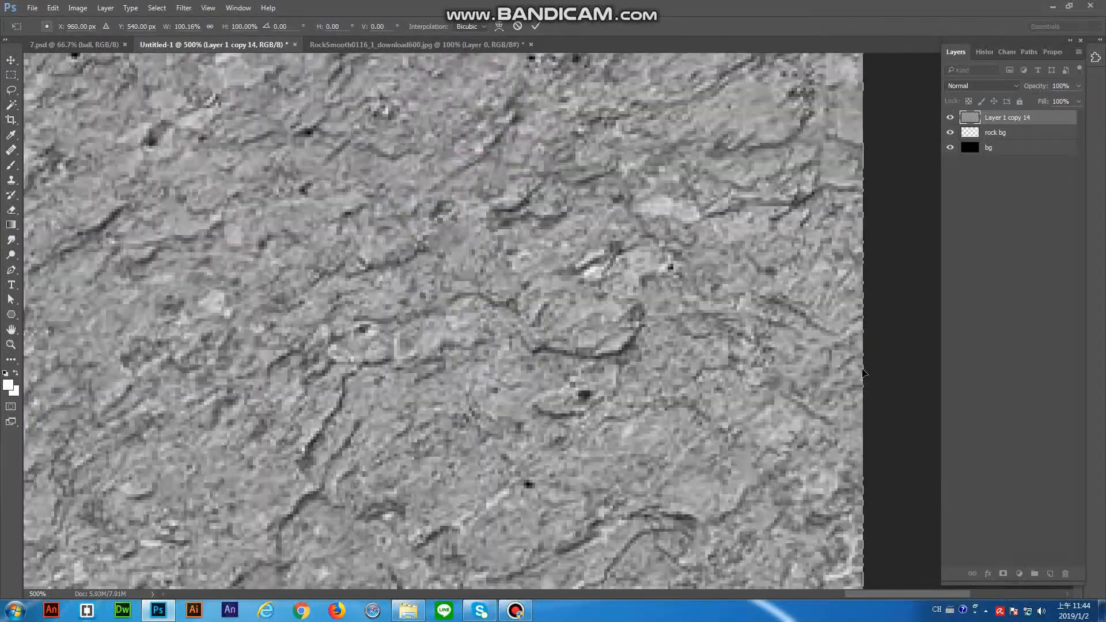
left_click(11, 344)
scroll(607, 347, "down", 6)
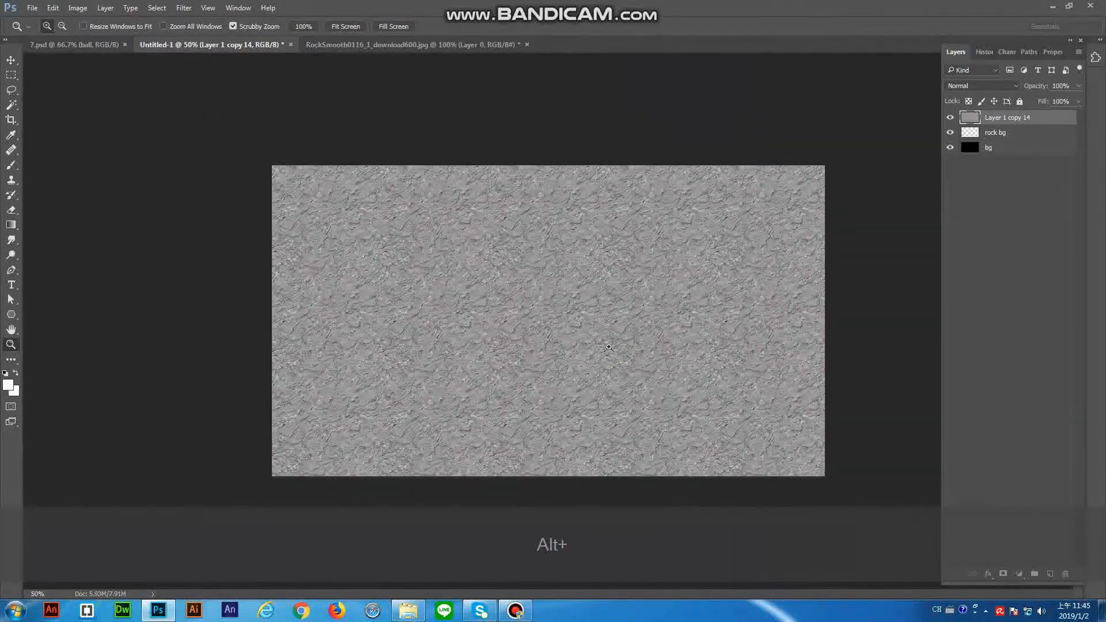
Add a new empty layer above the merged rock texture
key("v")
key("ctrl+shift+n")
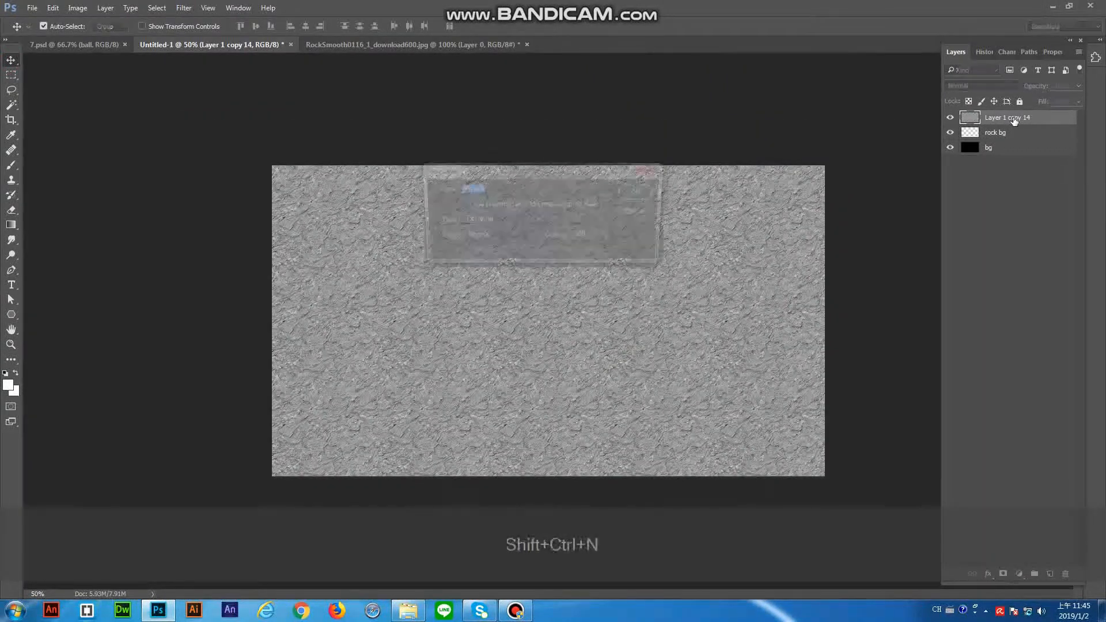
key("Return")
Rename the merged texture layer as rock bg using the copied name, and delete the old empty rock bg layer
key("m")
left_click(1023, 139)
double_click(1000, 150)
right_click(1000, 150)
left_click(994, 187)
double_click(1004, 135)
right_click(1004, 136)
left_click(1013, 186)
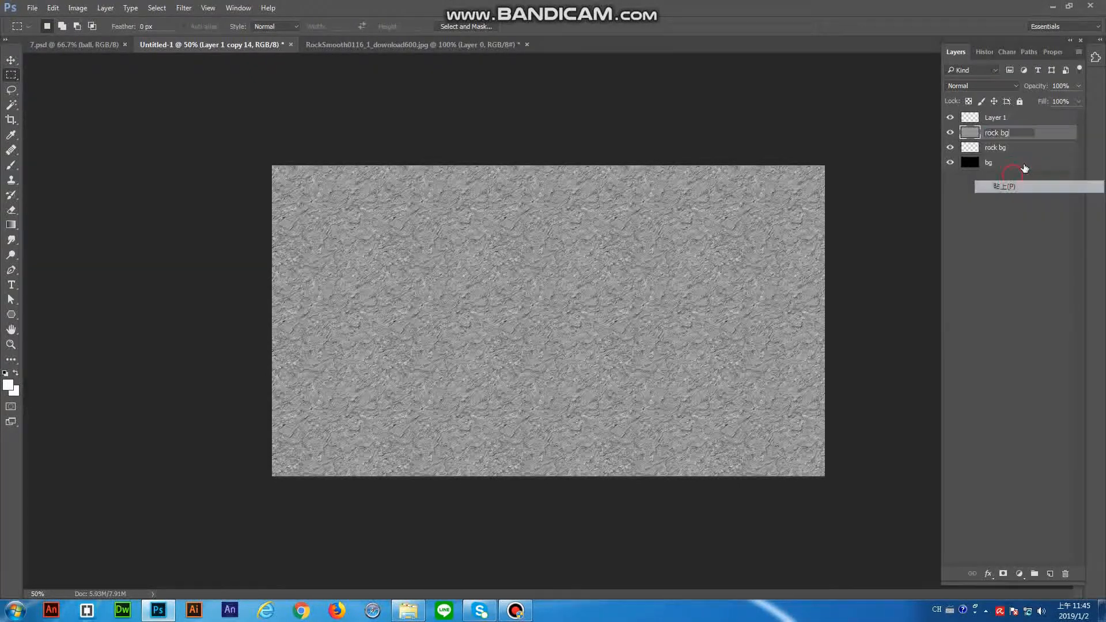
left_click(1007, 151)
key("Delete")
Add a Levels adjustment above rock bg with a black input of 114 and a midtone of about 0.85
left_click(1007, 137)
left_click(1019, 574)
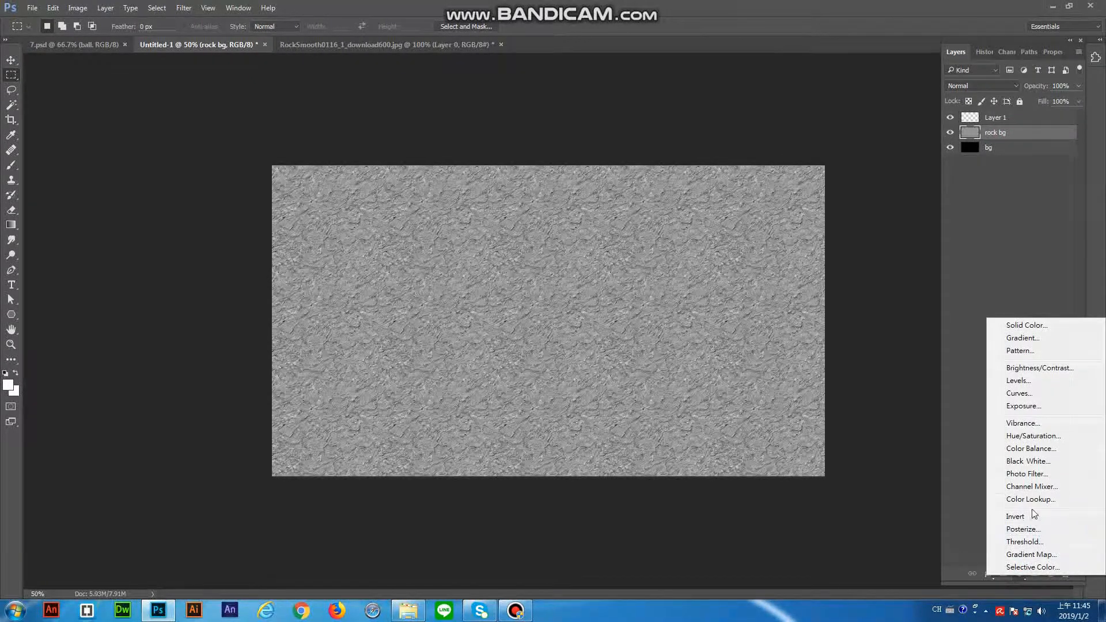
left_click(1017, 381)
left_click_drag(963, 171, 1045, 176)
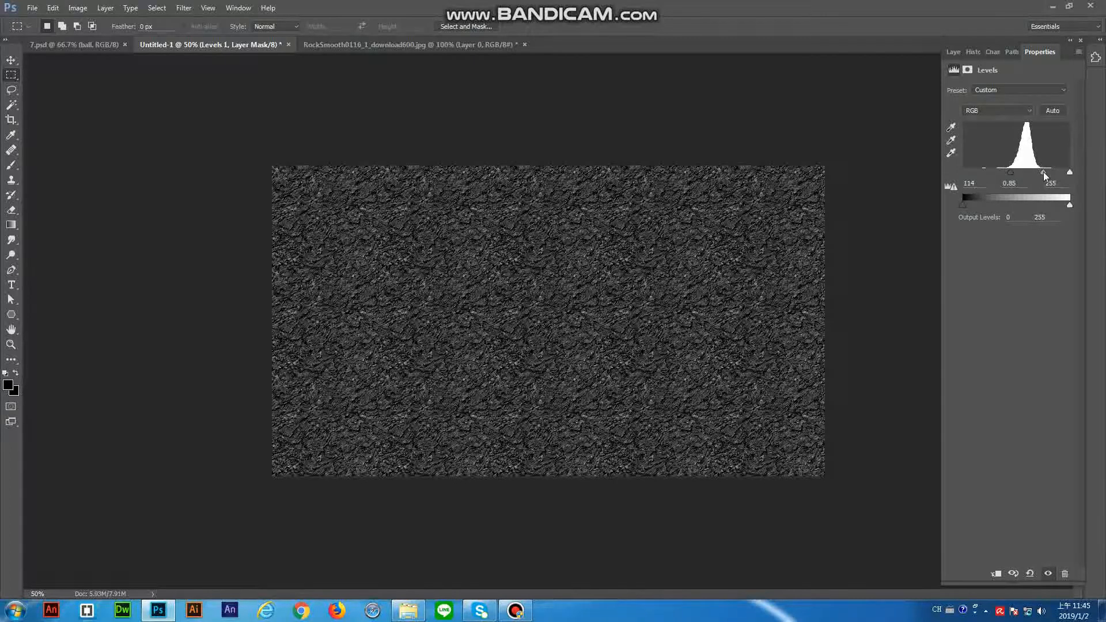
left_click(953, 51)
Fill the empty top layer with black and set its opacity to 70%
key("ctrl+shift+alt+n")
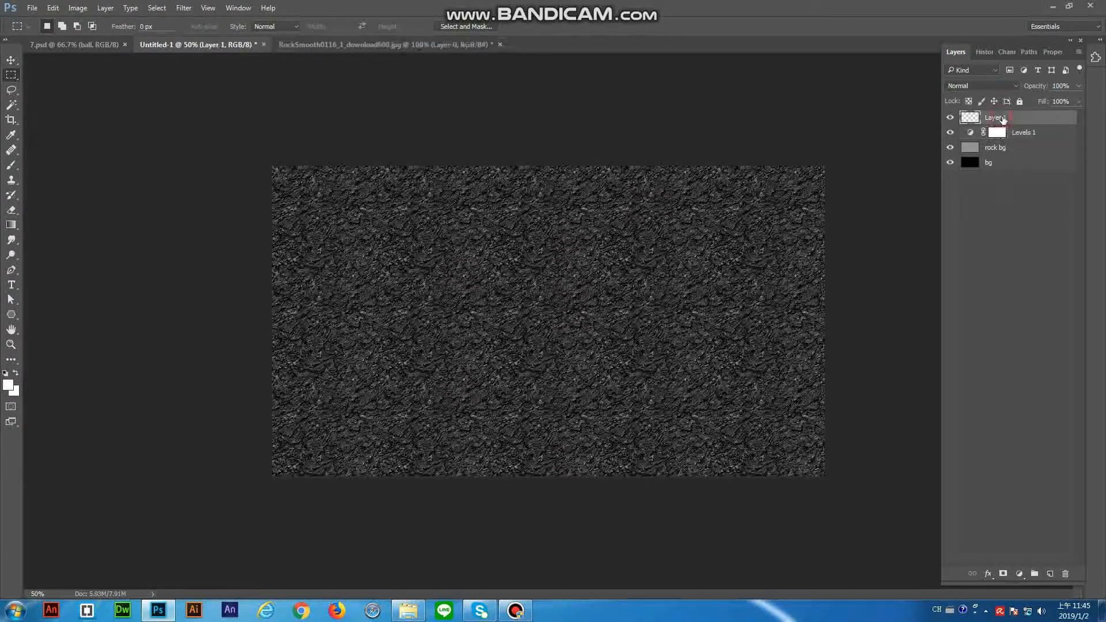
key("ctrl+a")
right_click(515, 285)
left_click(558, 450)
left_click(930, 136)
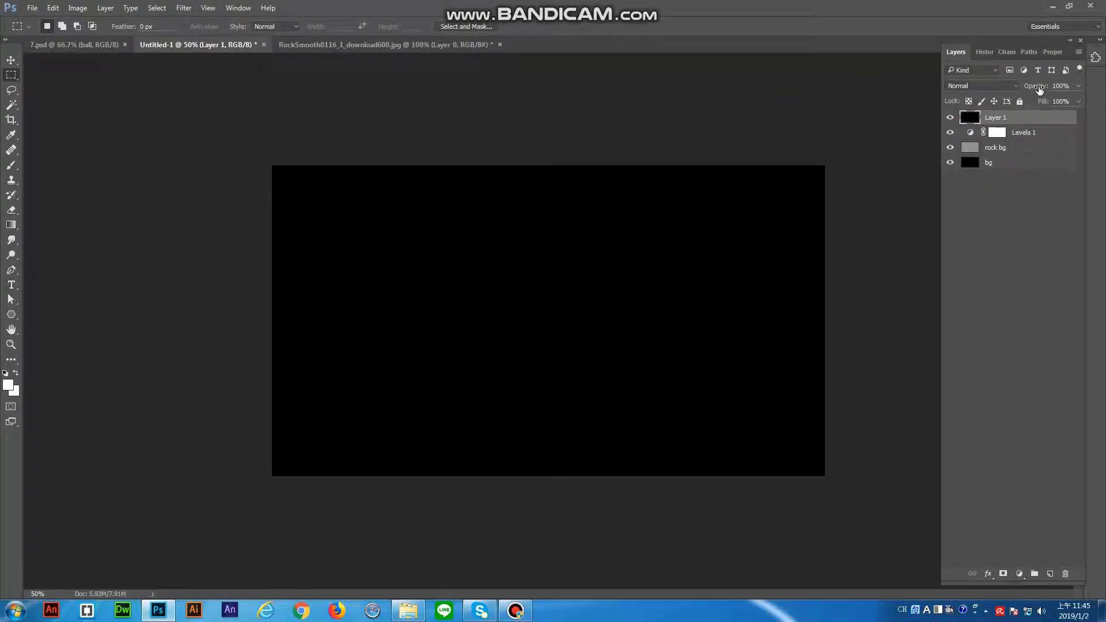
type("70")
key("Return")
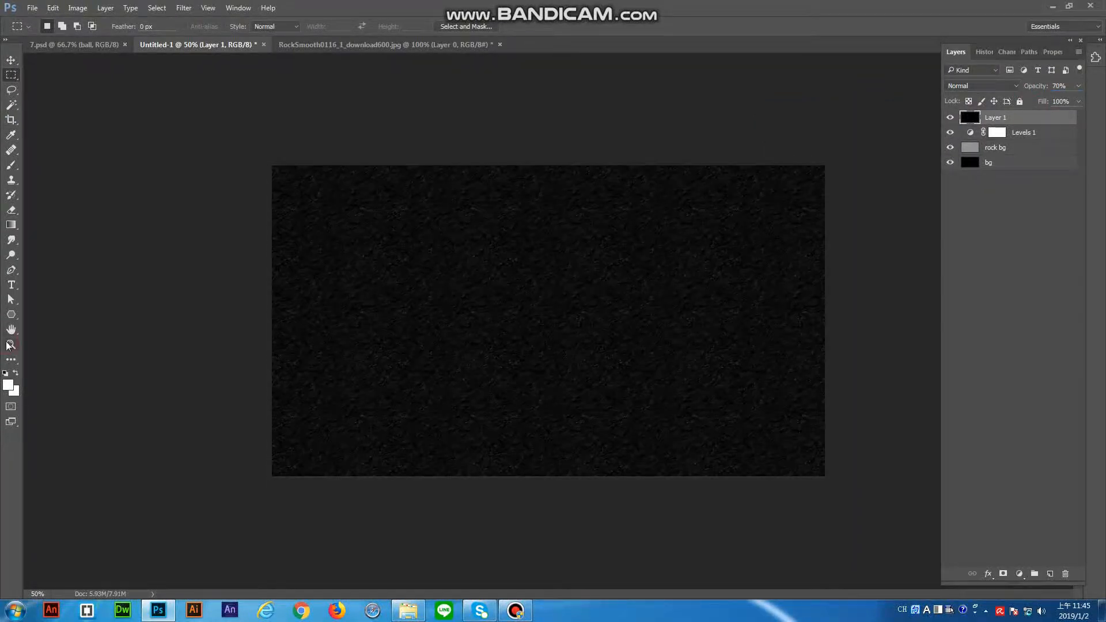
Rename the black overlay layer as dark cover
left_click(9, 345)
left_click(776, 331)
double_click(992, 119)
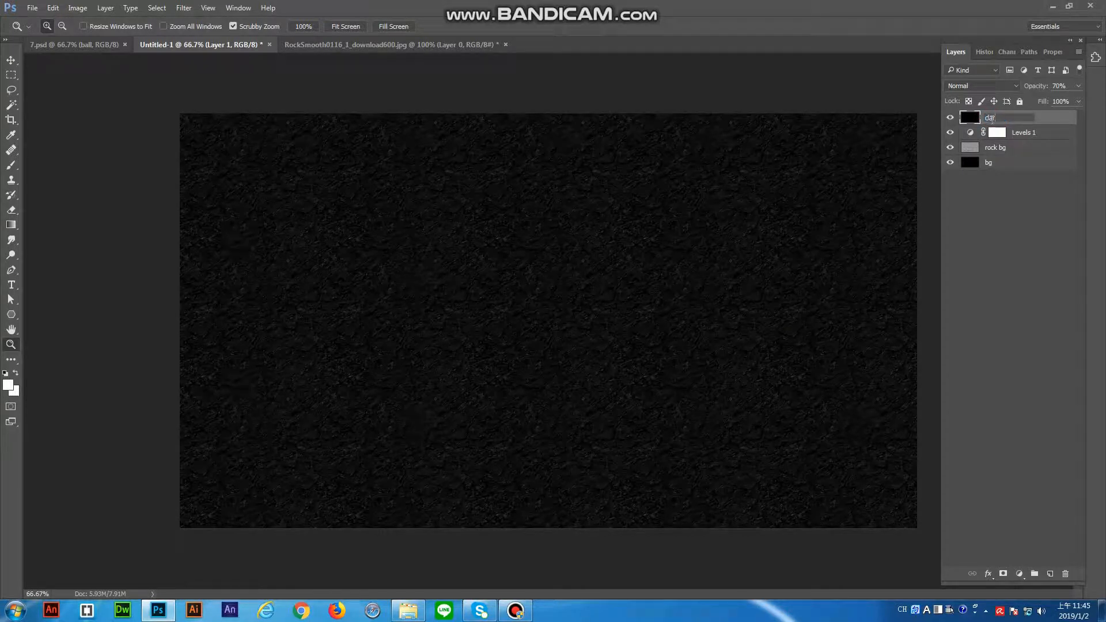
key("Return")
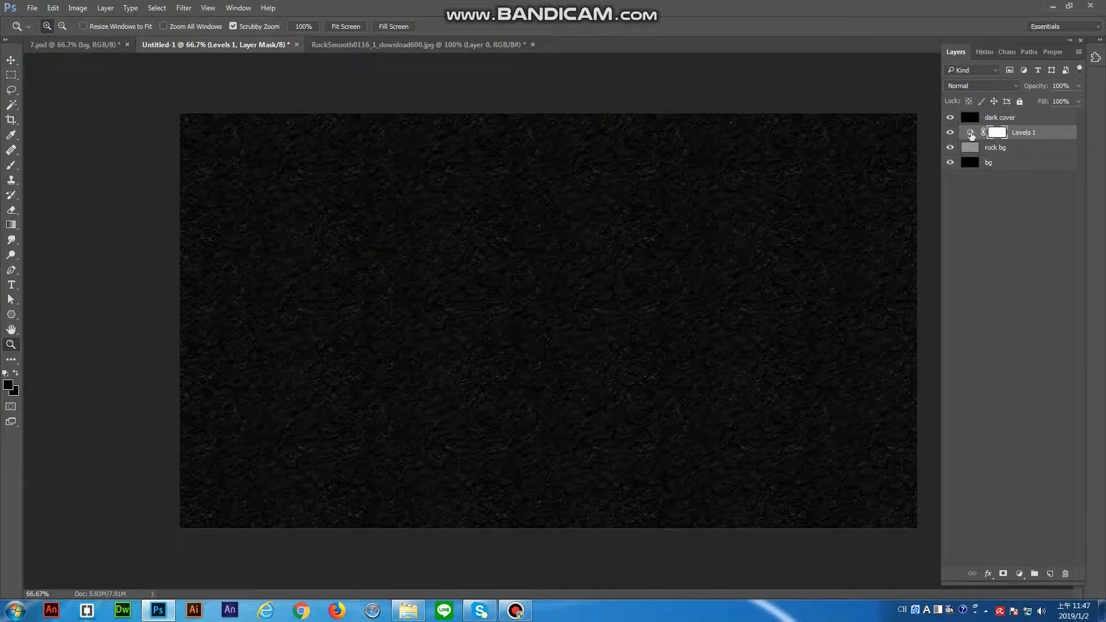
Lower the black input of the Levels 1 adjustment to about 104
double_click(971, 134)
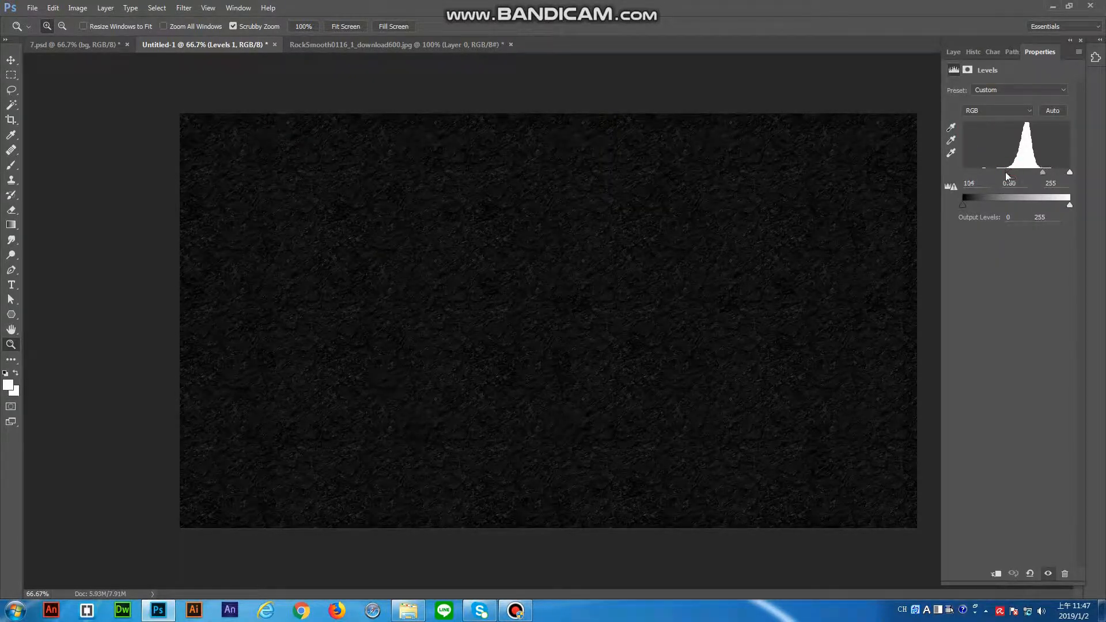
left_click_drag(1006, 172, 1003, 174)
left_click(953, 51)
Add a new empty layer above the dark cover layer
left_click(1029, 126)
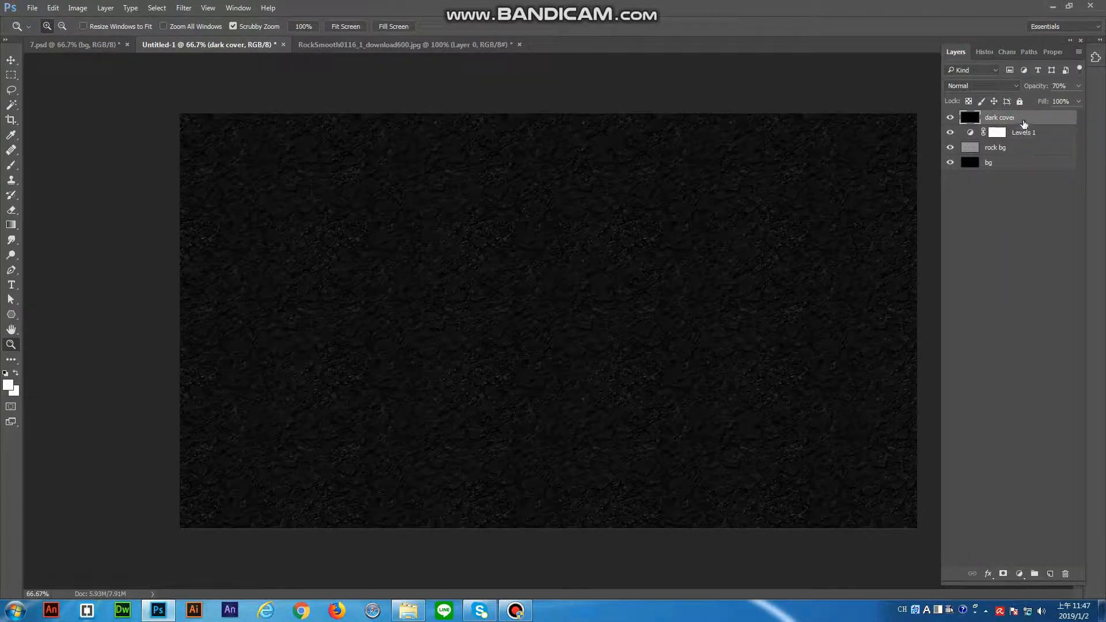
key("ctrl+shift+n")
key("Return")
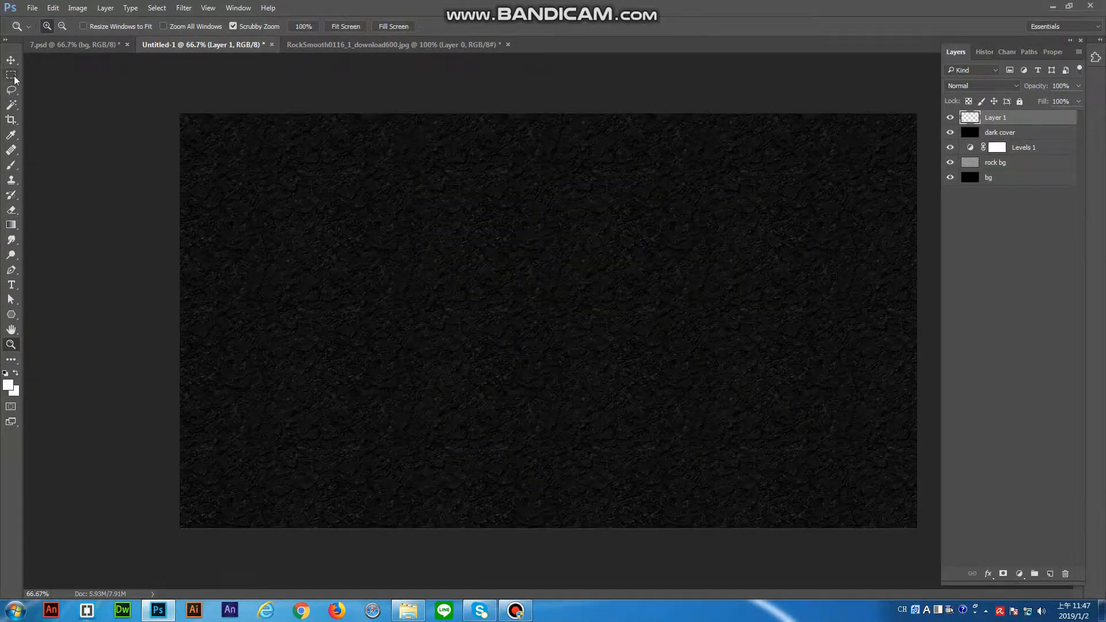
Draw a circular selection spanning the full height of the canvas with the Elliptical Marquee tool
left_click(13, 75)
right_click(12, 76)
left_click(55, 87)
left_click_drag(238, 136, 820, 523)
Transform the circular selection to centre it horizontally at X 960 px and apply the change
left_click(156, 8)
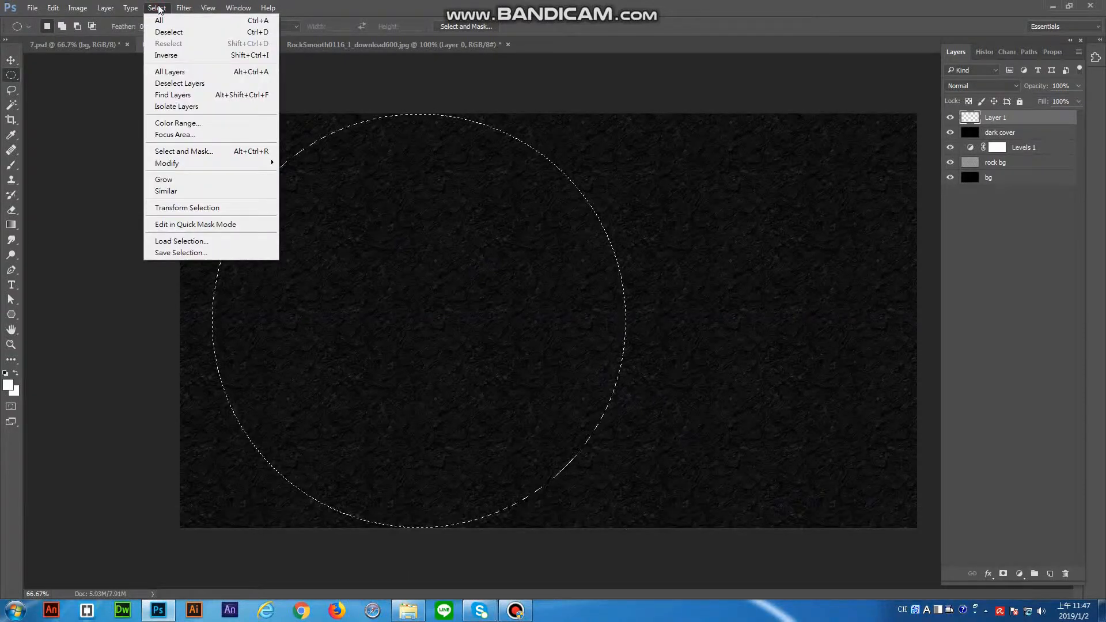
left_click(187, 207)
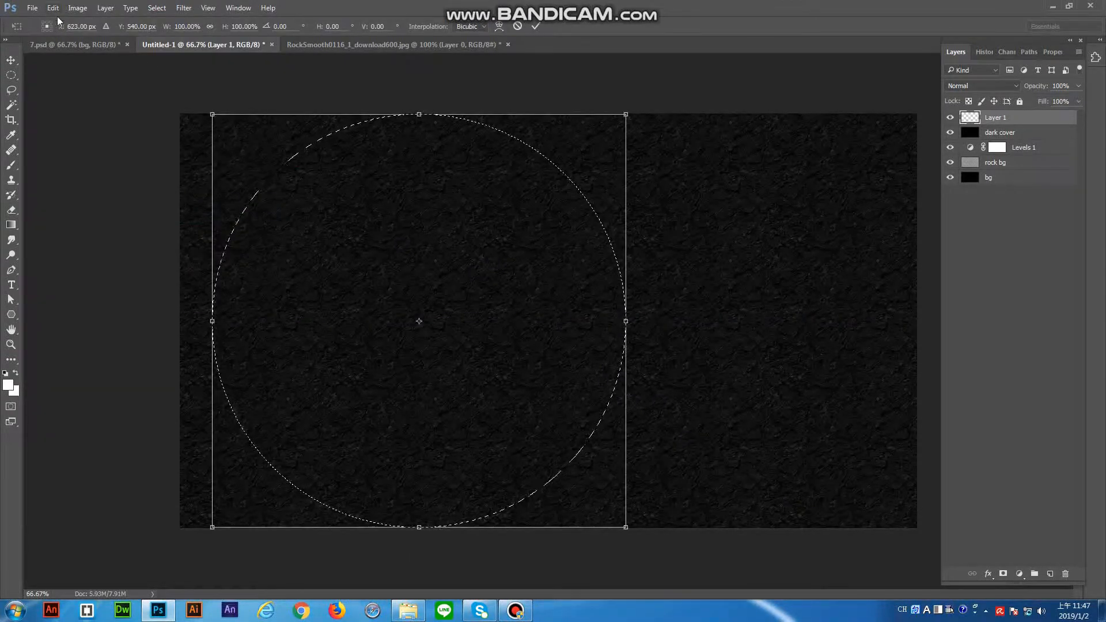
left_click_drag(79, 27, 46, 23)
type("960")
left_click(11, 60)
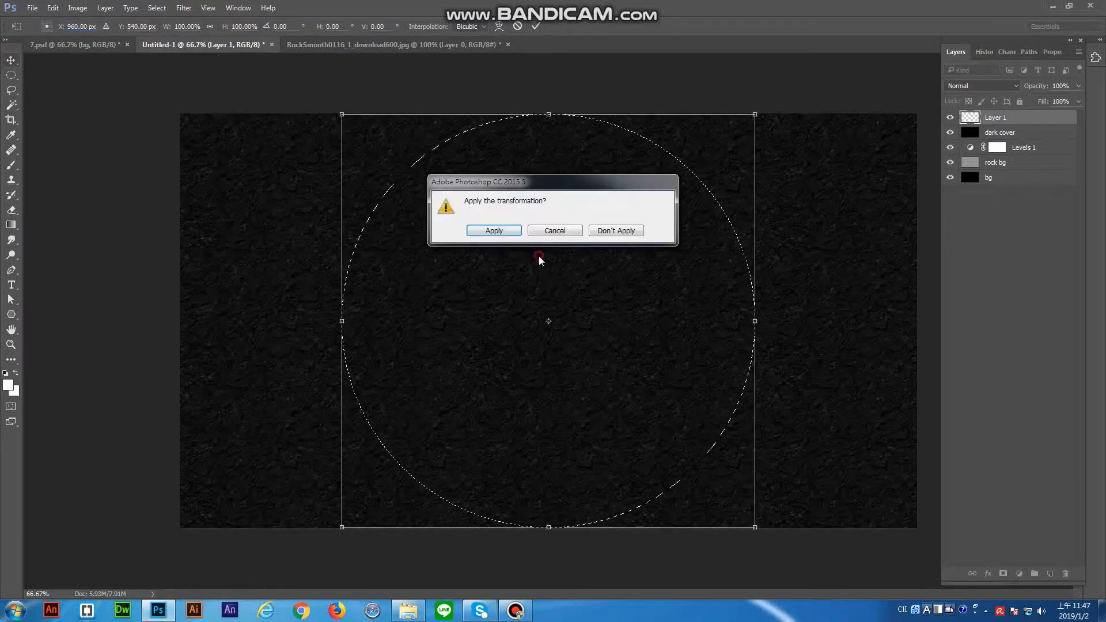
left_click(493, 231)
Feather the circular selection and invert it to cover the area outside the circle
right_click(780, 172)
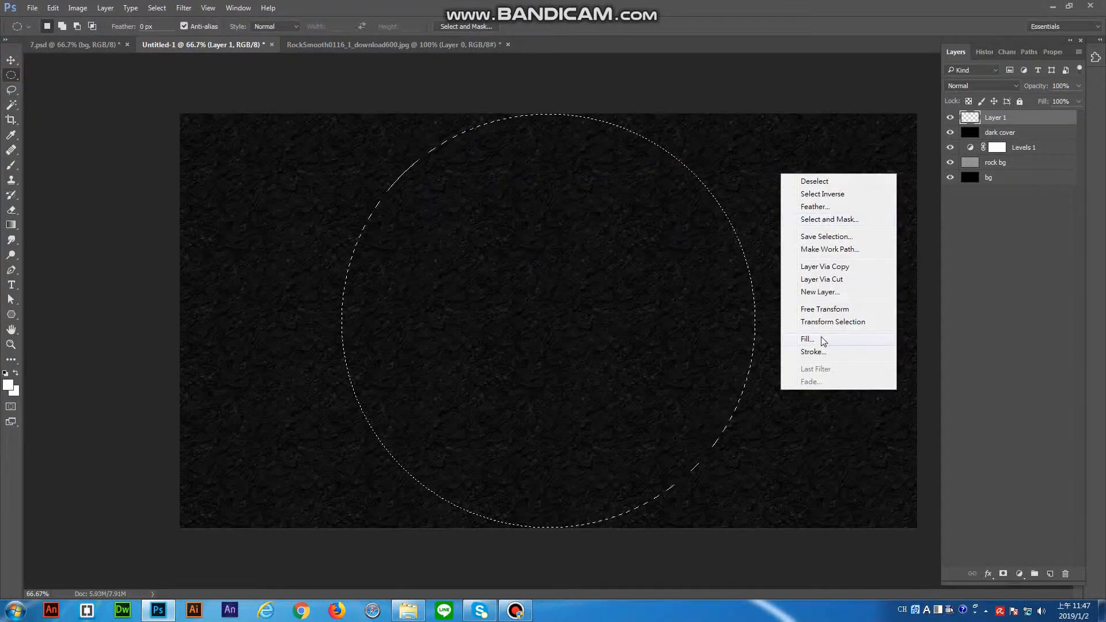
left_click(814, 206)
left_click(817, 174)
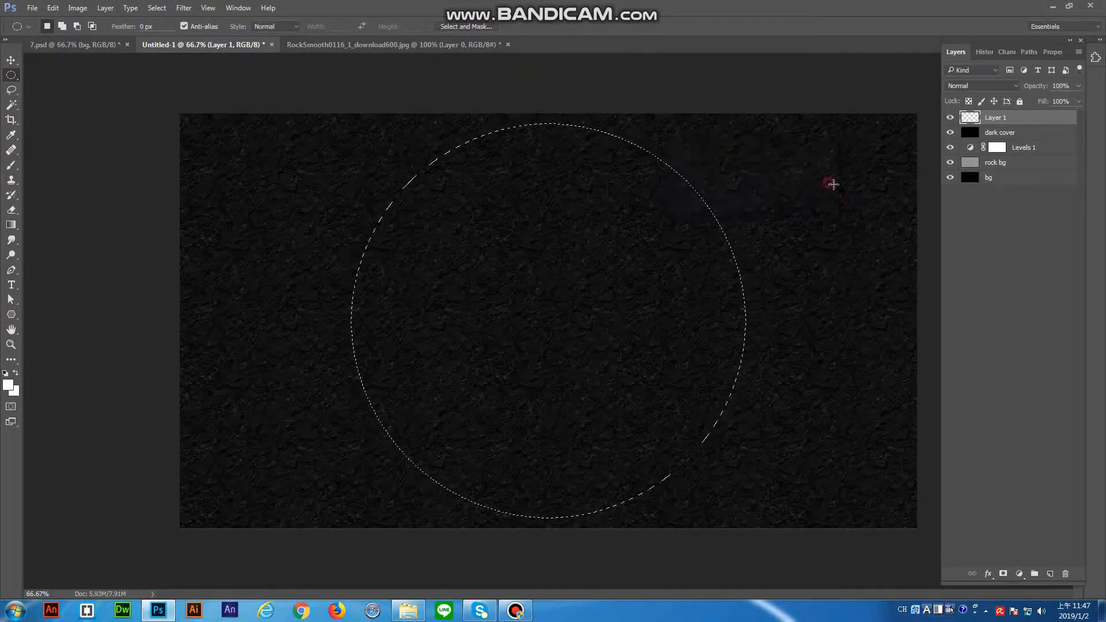
key("ctrl+shift+i")
Fill the inverted selection with black, then deselect, with the layer's opacity at 80%
right_click(797, 208)
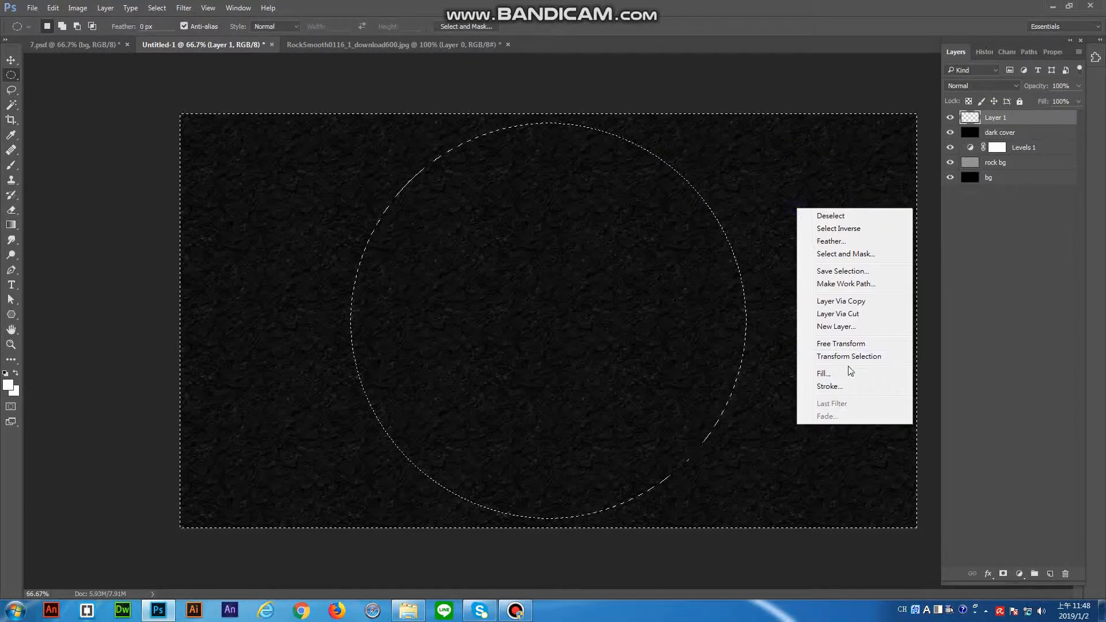
left_click(837, 373)
left_click(954, 137)
key("ctrl+d")
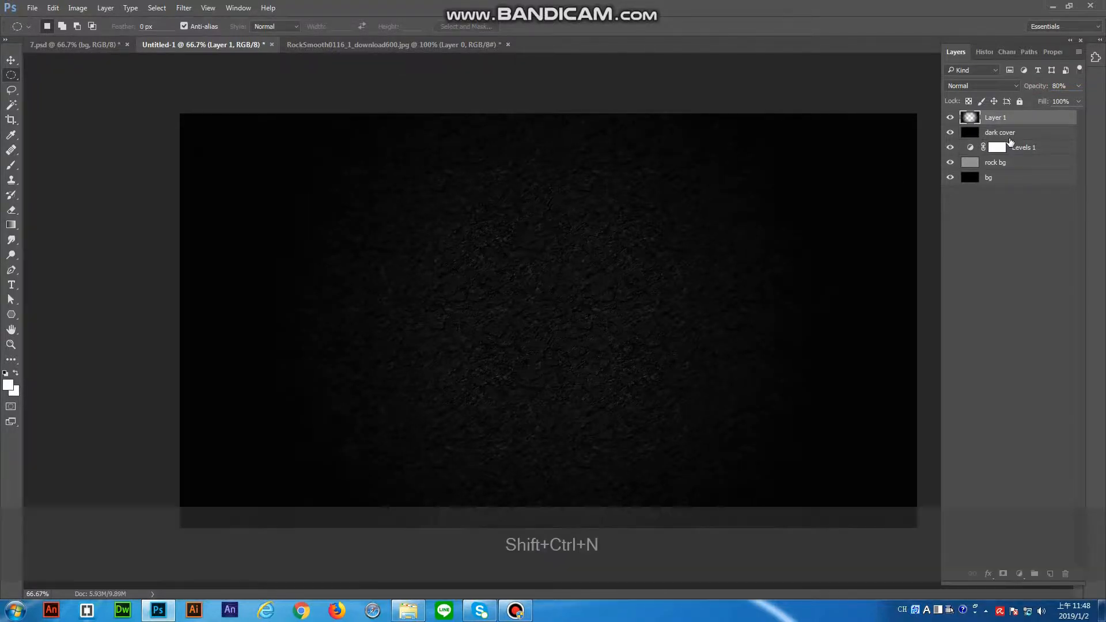
Add a new empty layer on top and rename the black vignette layer as bg dark
key("ctrl+shift+n")
key("Return")
double_click(991, 133)
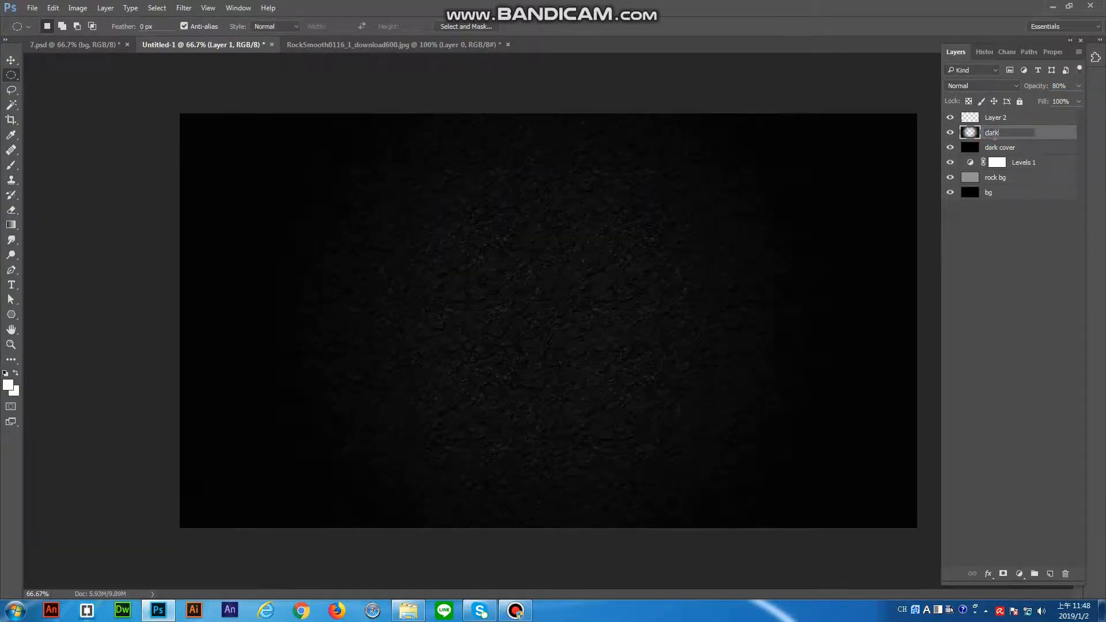
type("bg")
key("Return")
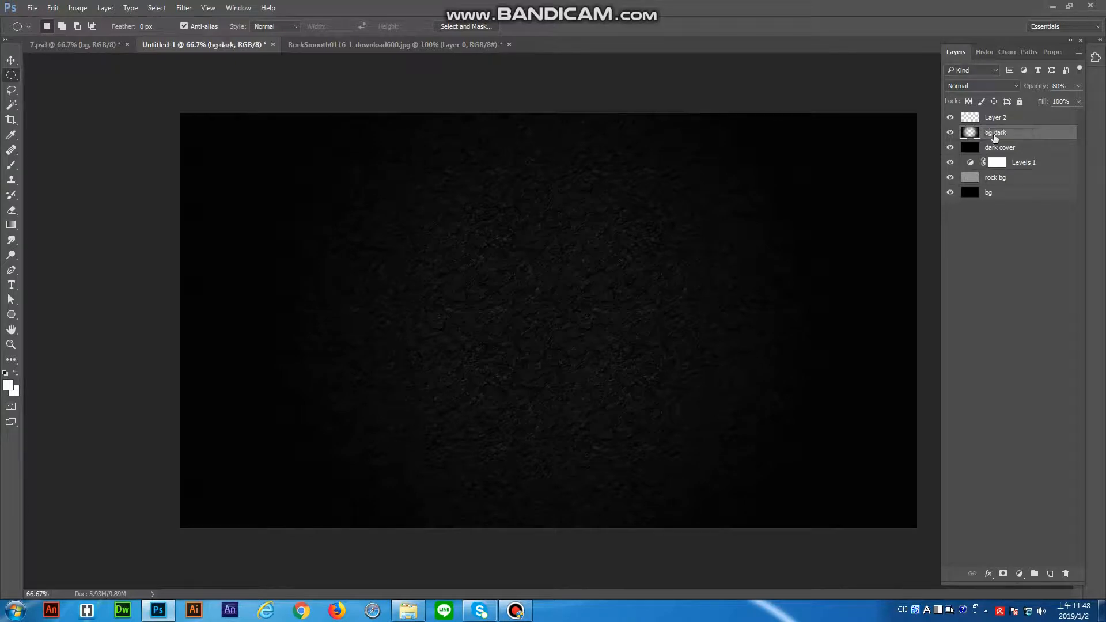
Rename the top empty layer as bg lignt and paint one soft white 250 px brush dab near the canvas centre
double_click(1001, 116)
type("bg lignt")
key("Return")
key("b")
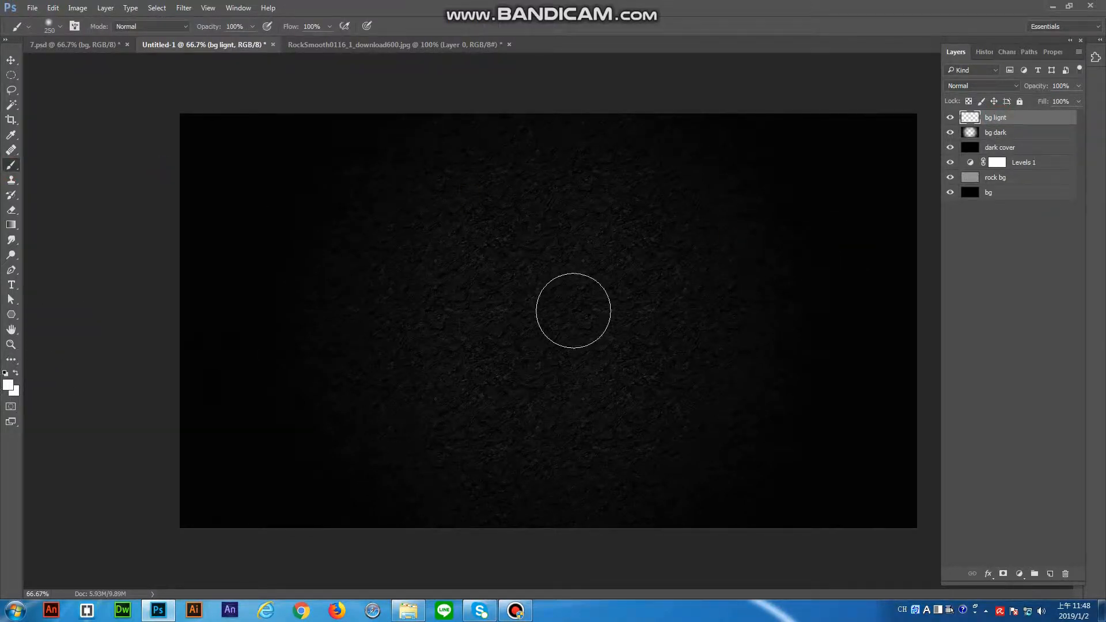
left_click(572, 309)
Enlarge the white dab with a free transform until the glow spans about the full canvas height
key("ctrl+t")
mouse_move(654, 231)
left_mouse_down()
mouse_move(835, 180)
mouse_move(829, 173)
left_mouse_up()
left_click_drag(494, 389, 333, 505)
key("Return")
Centre the white glow horizontally at X 960 px and set its layer's blend mode to Soft Light
key("ctrl+t")
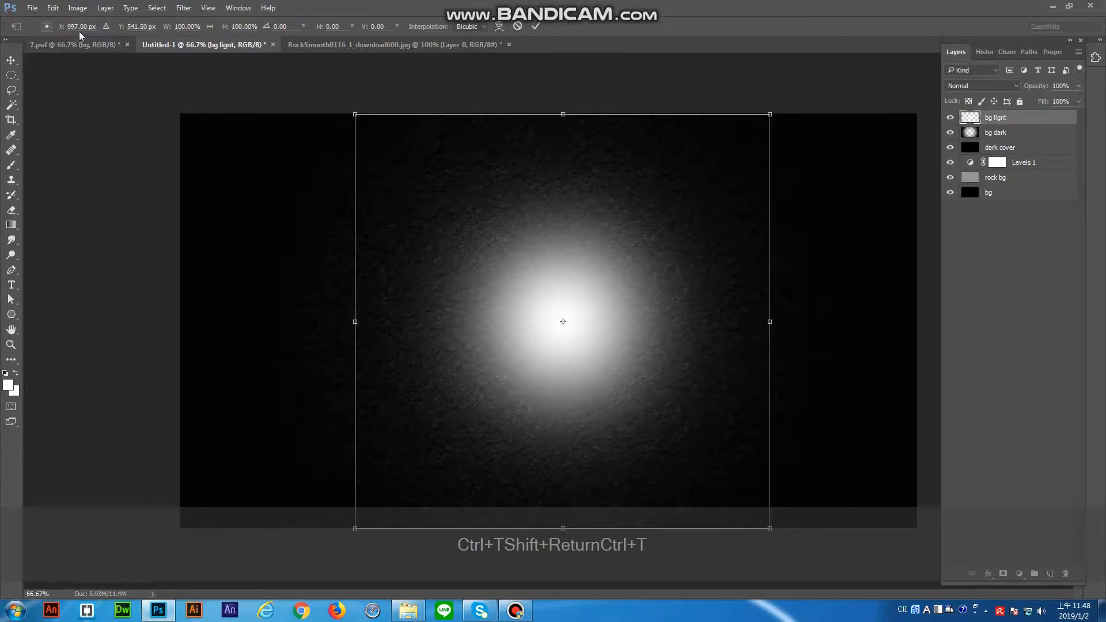
type("960")
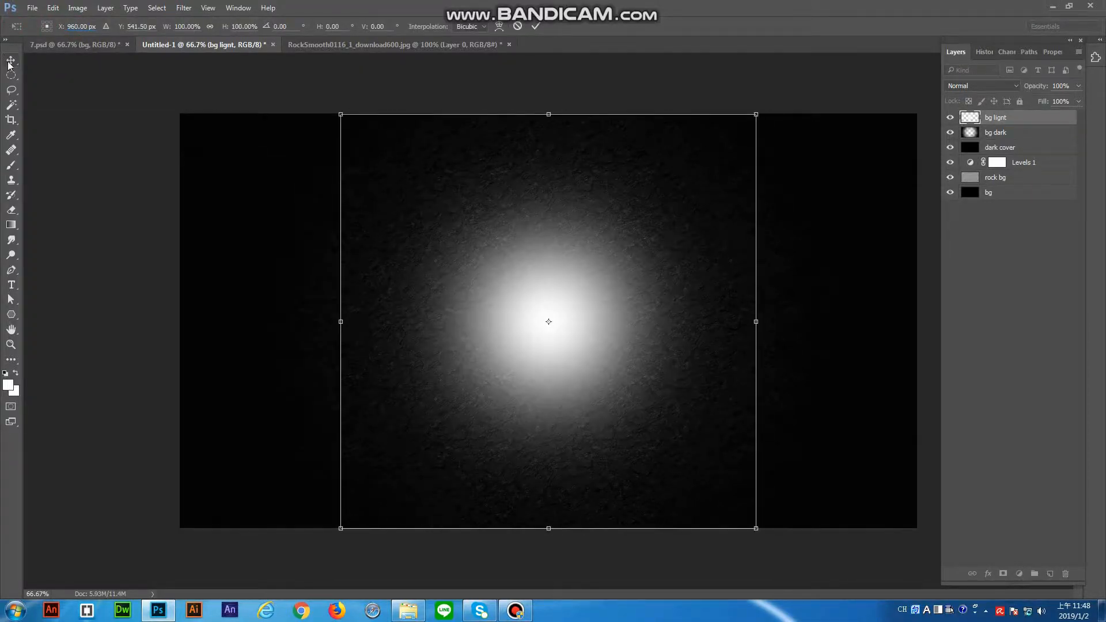
left_click(11, 61)
left_click(492, 231)
left_click(1007, 85)
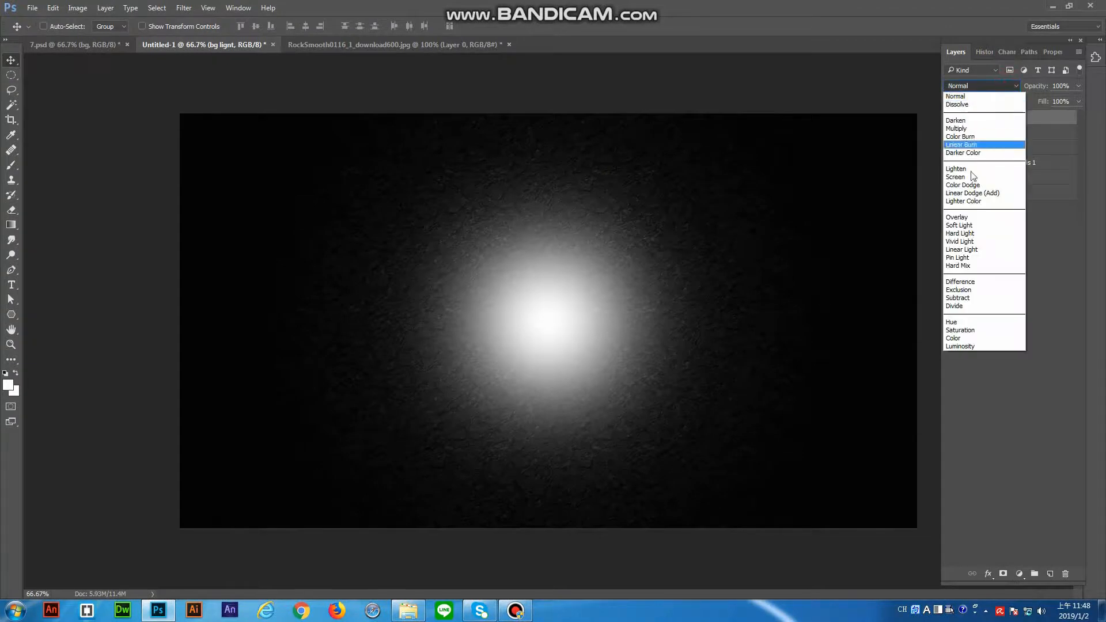
left_click(970, 221)
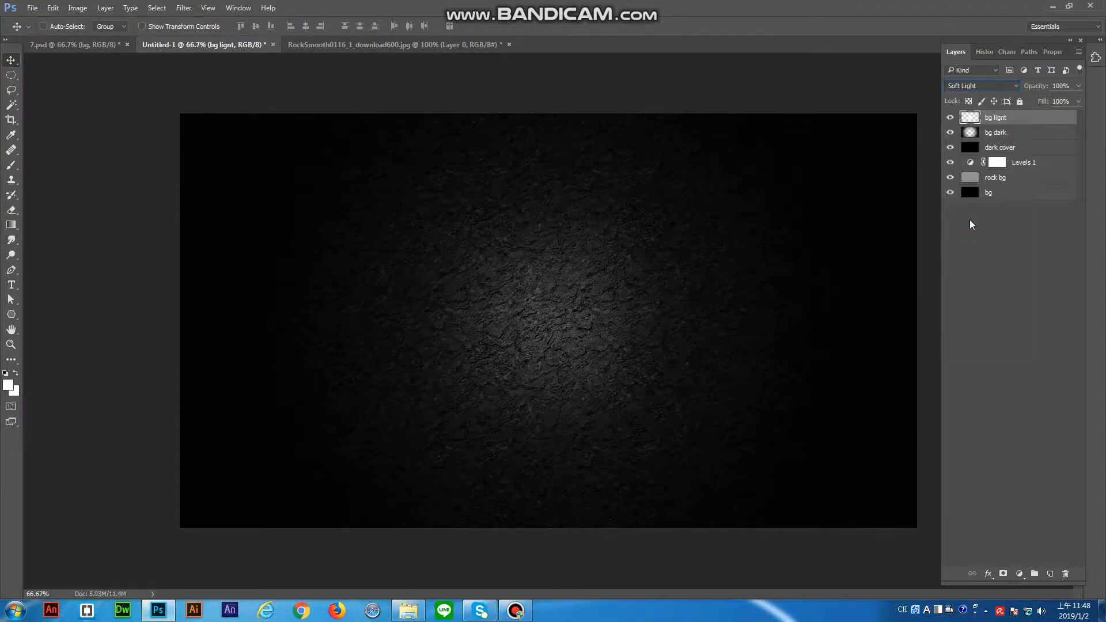
Group the layers from bg lignt down to rock bg and rename the group as bg
left_click(997, 134)
left_click(1025, 117)
left_click(1002, 178, "shift")
key("ctrl+g")
double_click(996, 118)
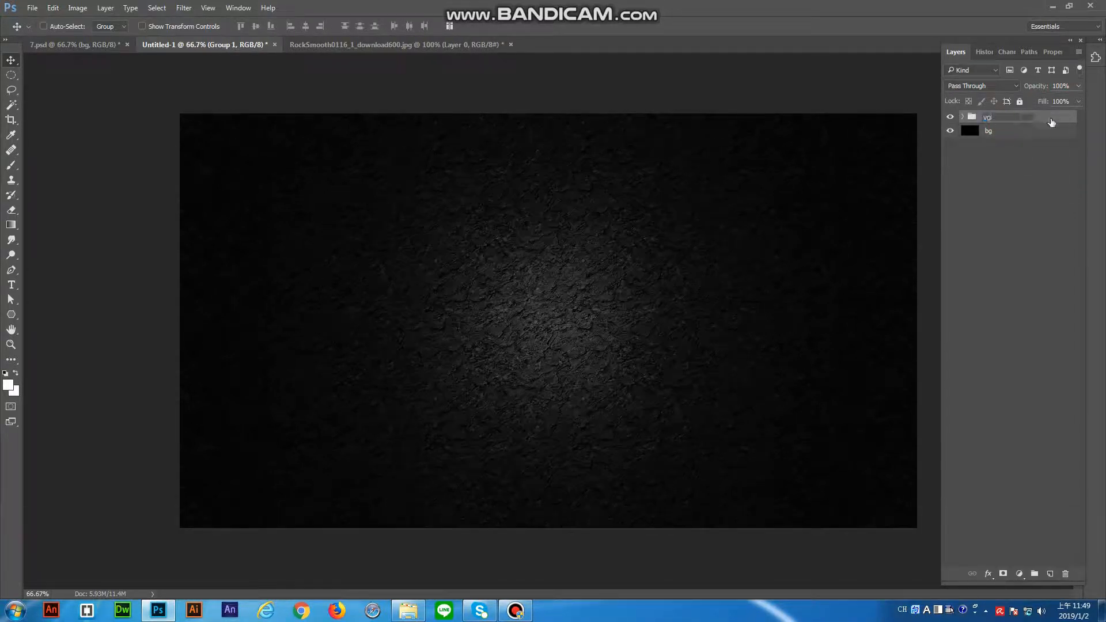
type("bg")
key("Return")
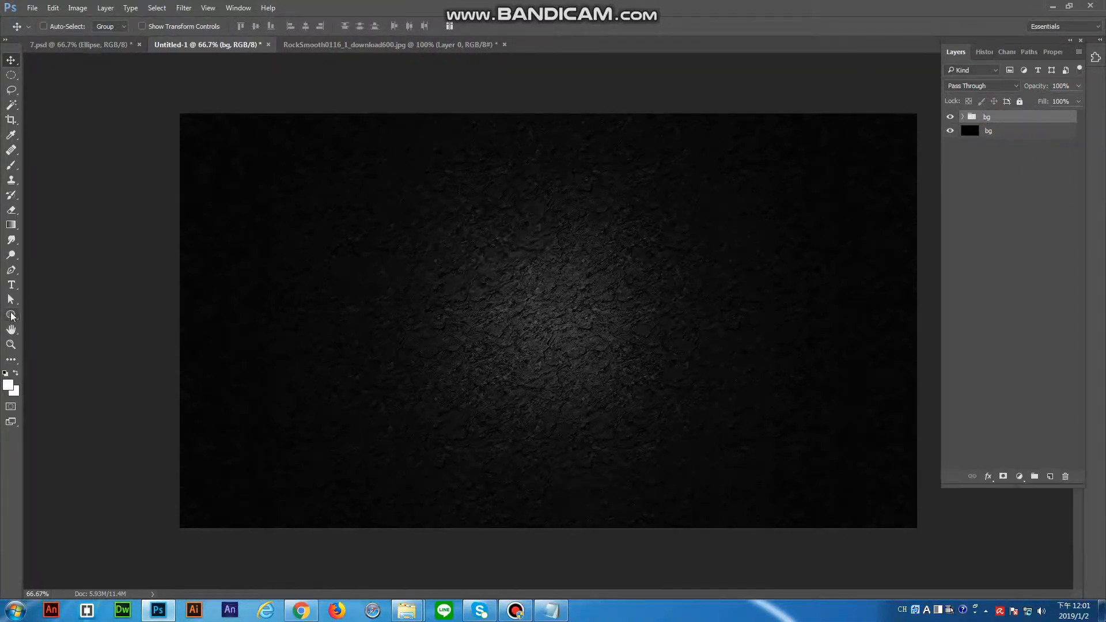
Draw a white circle shape around the canvas centre and set its width and height to 550 px
key("u")
left_click_drag(447, 220, 711, 420)
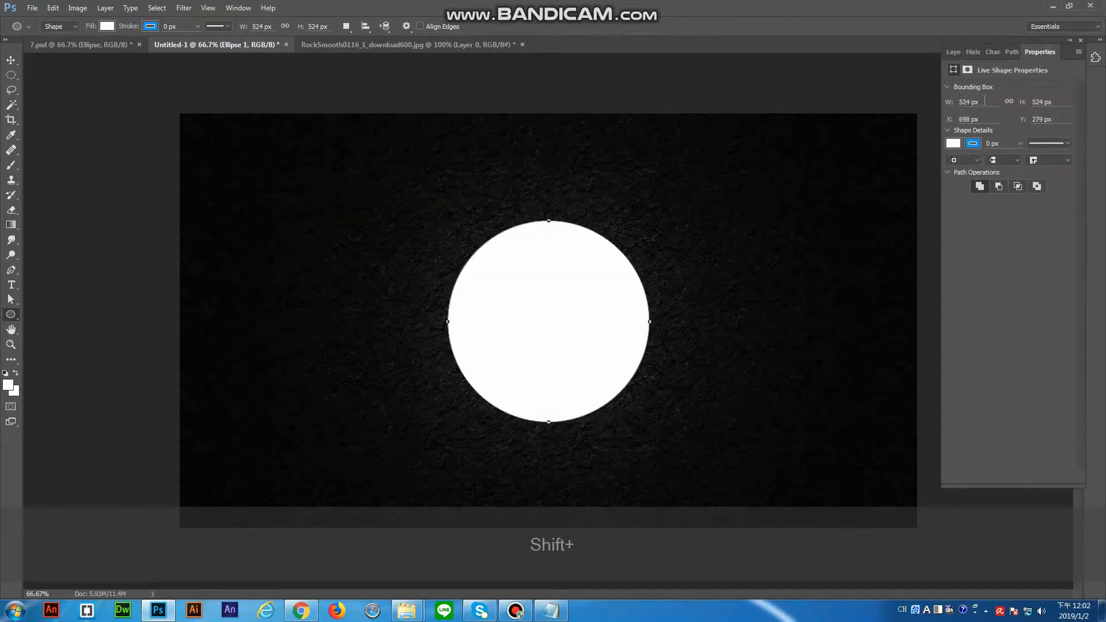
double_click(1038, 105)
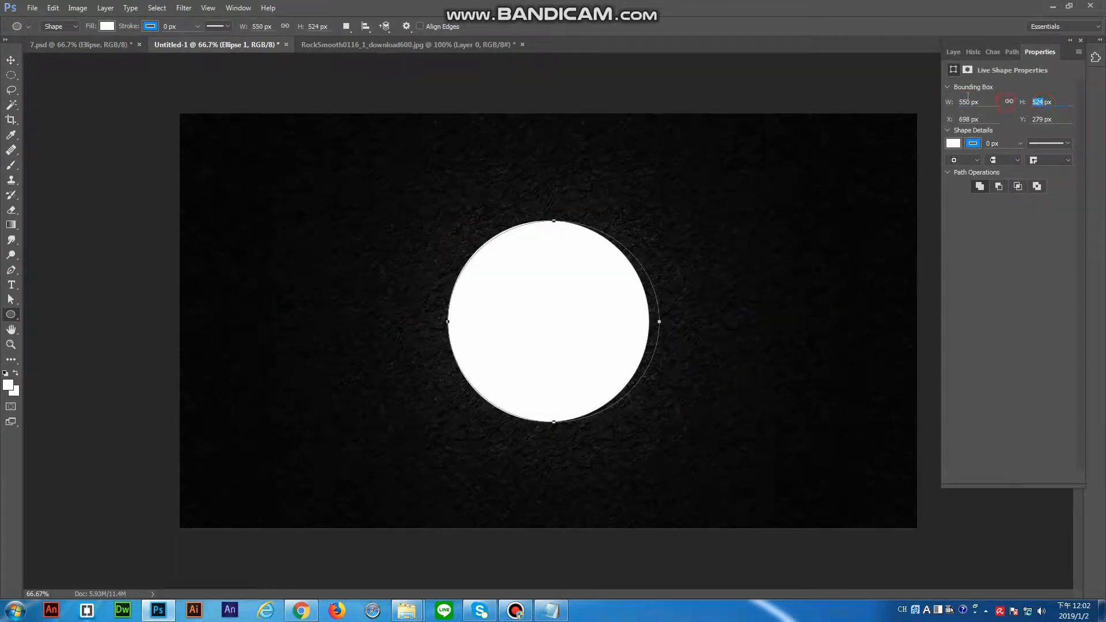
type("550")
key("Return")
Centre the white circle on the canvas and rename its layer as Ellipse
left_click(953, 52)
left_click(9, 60)
left_click_drag(587, 313, 570, 328)
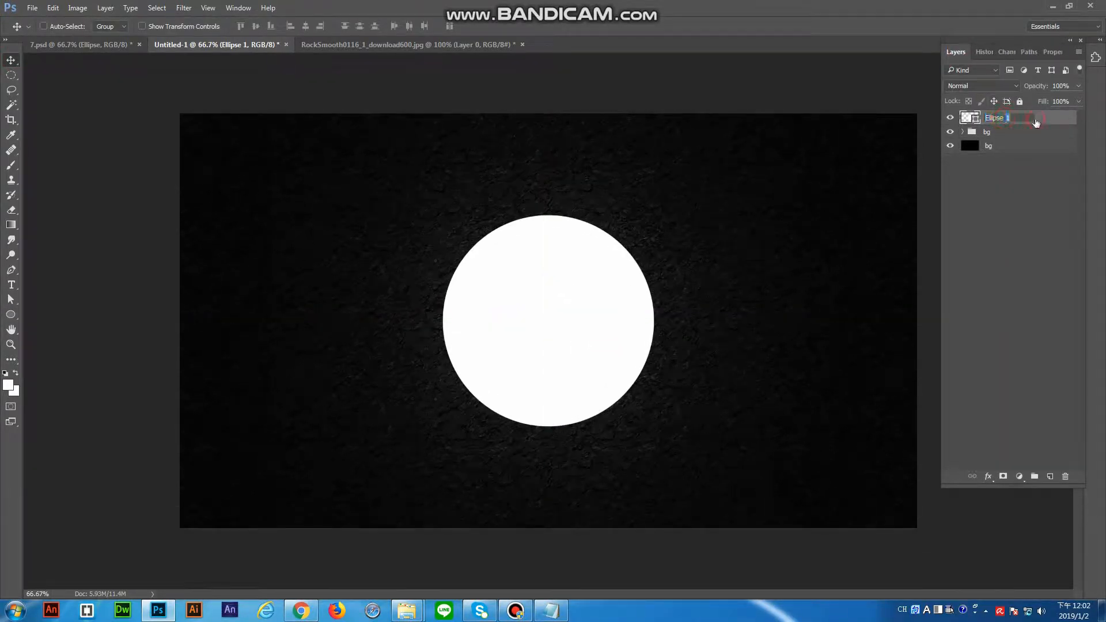
Give the Ellipse layer a yellow-orange Gradient Overlay and a black Inner Glow in Overlay mode at 90% opacity, size 250 px
right_click(1034, 117)
left_click(950, 114)
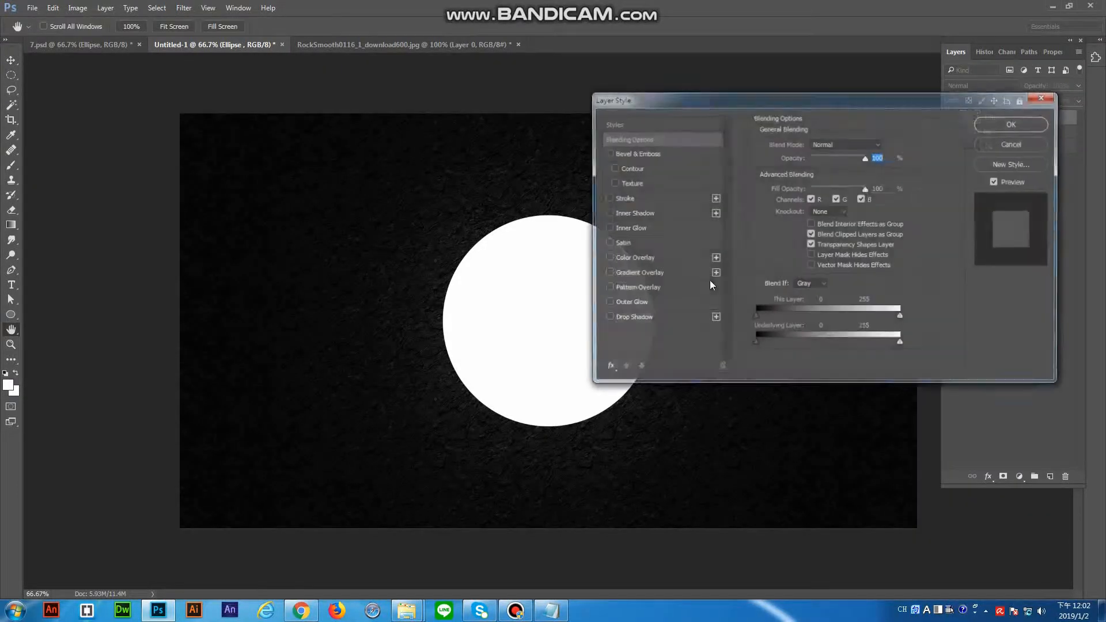
left_click(607, 272)
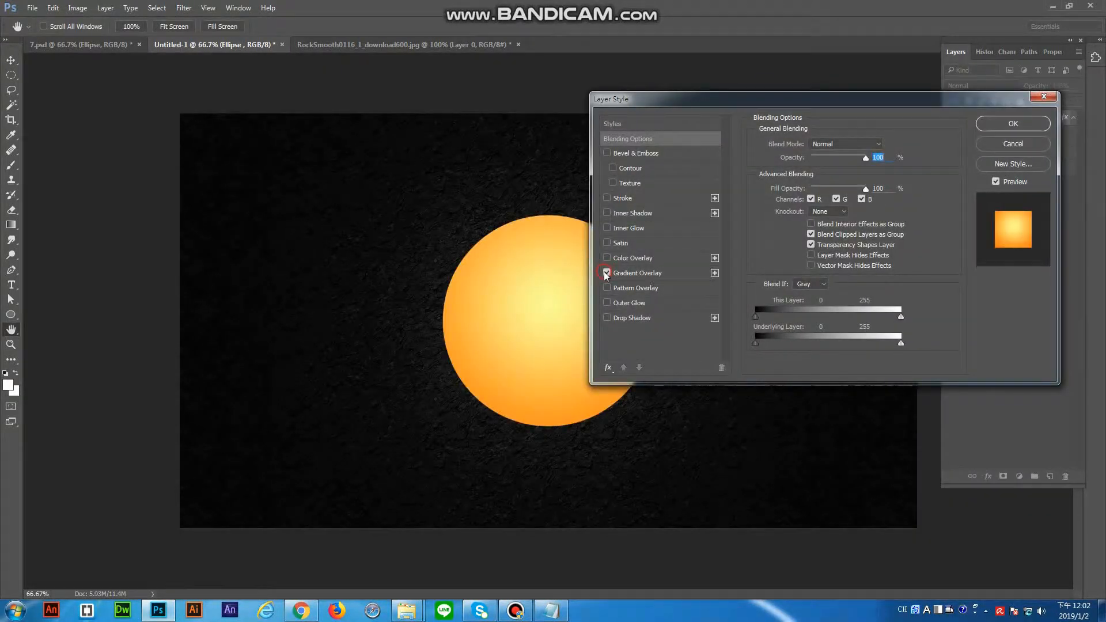
left_click(606, 228)
left_click(633, 229)
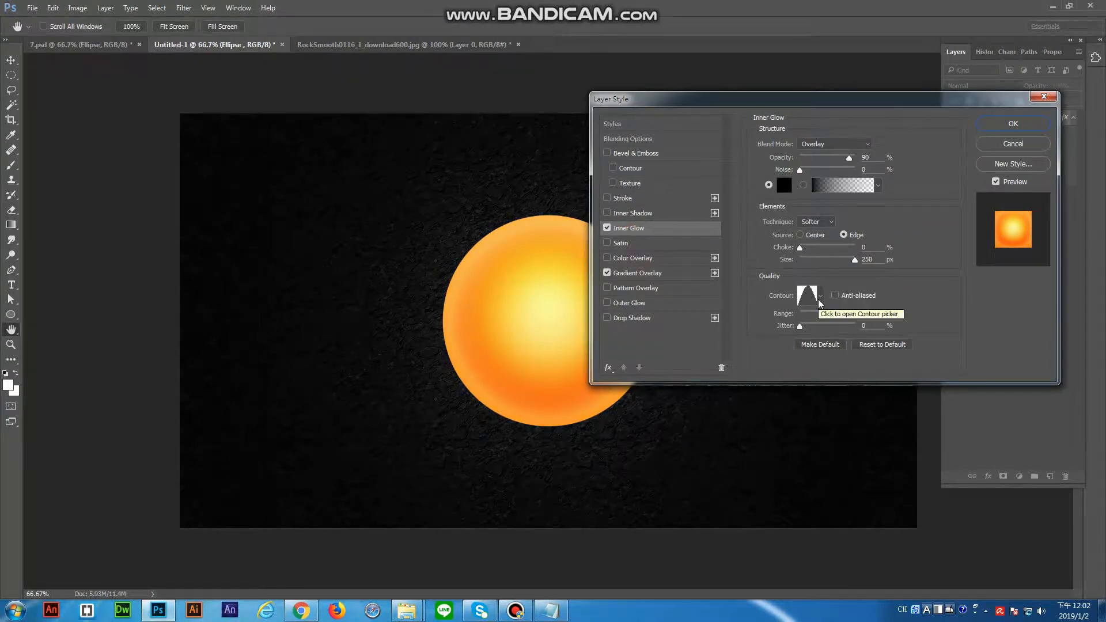
left_click(1015, 124)
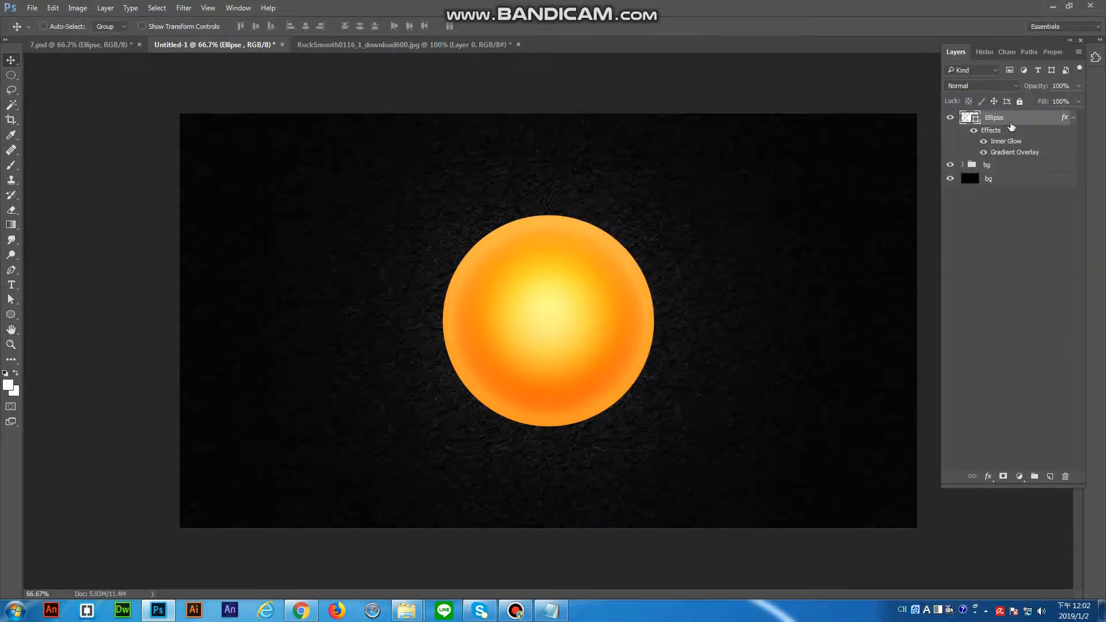
Add a new layer above Ellipse and fill the circle's outline selection on it with white
key("m")
key("ctrl+shift+n")
key("Return")
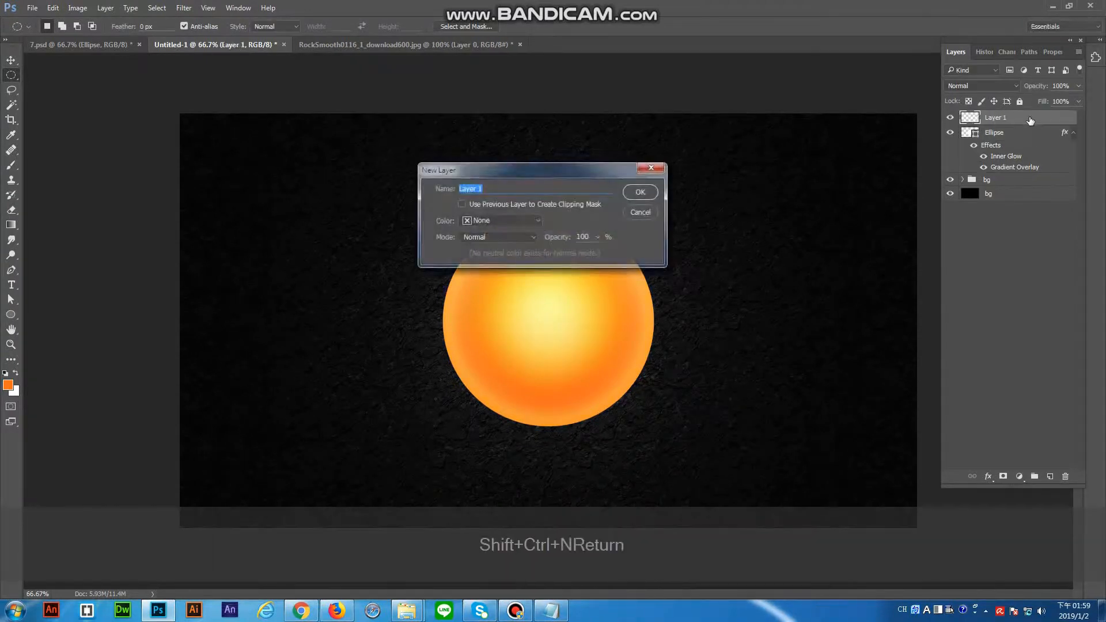
left_click(968, 136, "ctrl")
right_click(639, 345)
left_click(655, 330)
left_click(954, 132)
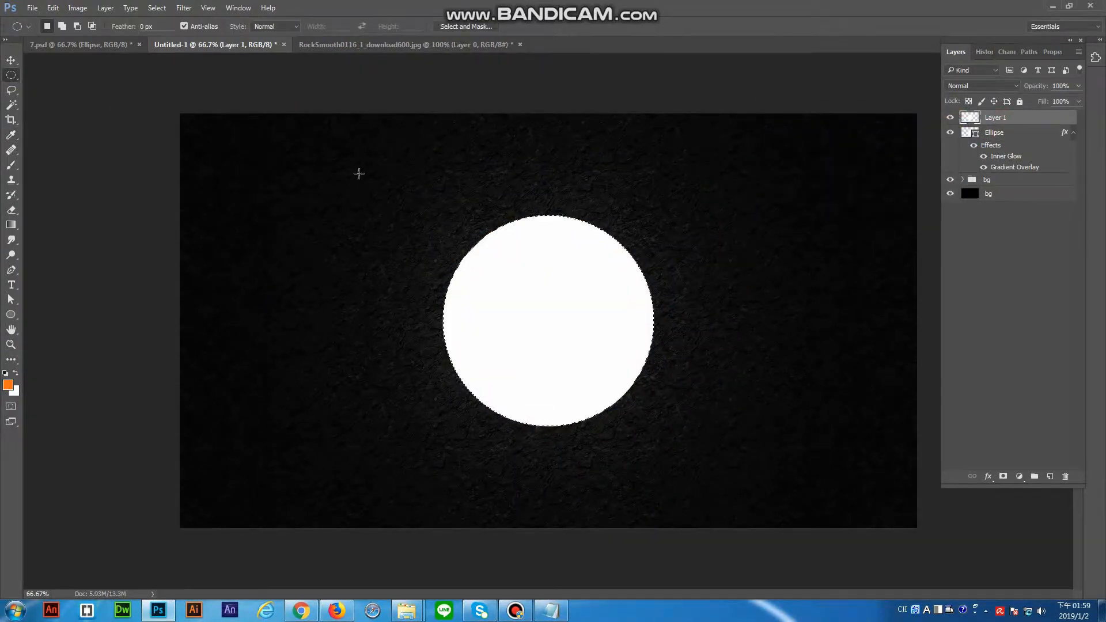
Shift the circular selection up 30 px, delete the white inside it to leave a bottom crescent, and deselect
key("shift+Up")
key("shift+Up")
key("shift+Up")
key("Delete")
key("ctrl+d")
Convert the white crescent layer to a smart object and rename it as bottom light
right_click(1002, 119)
left_click(947, 247)
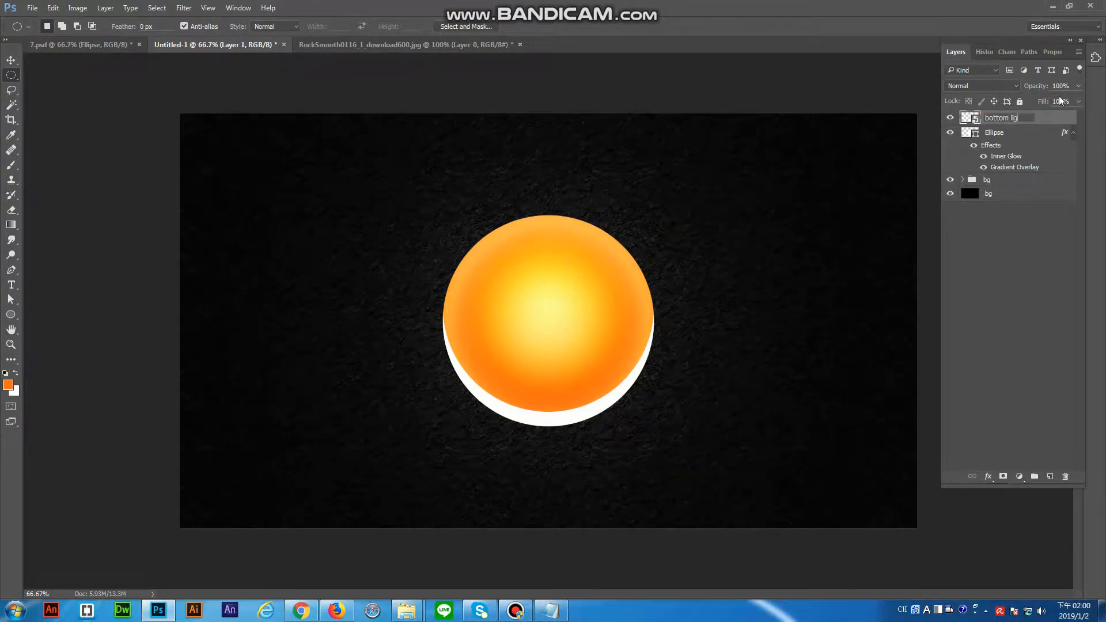
key("Return")
Apply a Gaussian Blur with a 15 px radius to the bottom light layer
left_click(184, 8)
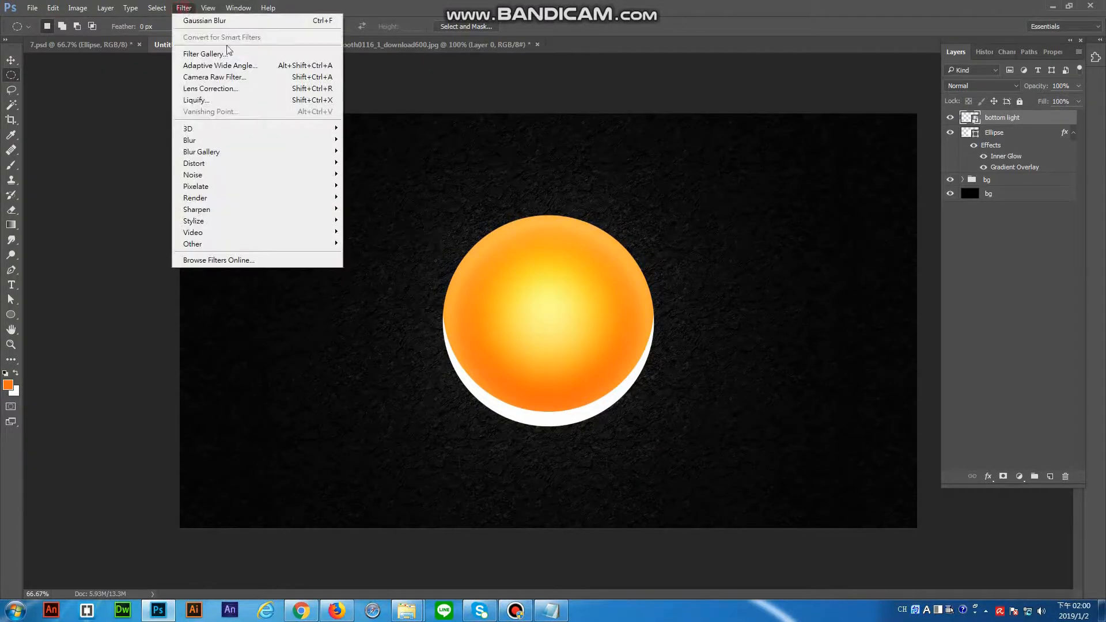
mouse_move(248, 138)
left_click(377, 189)
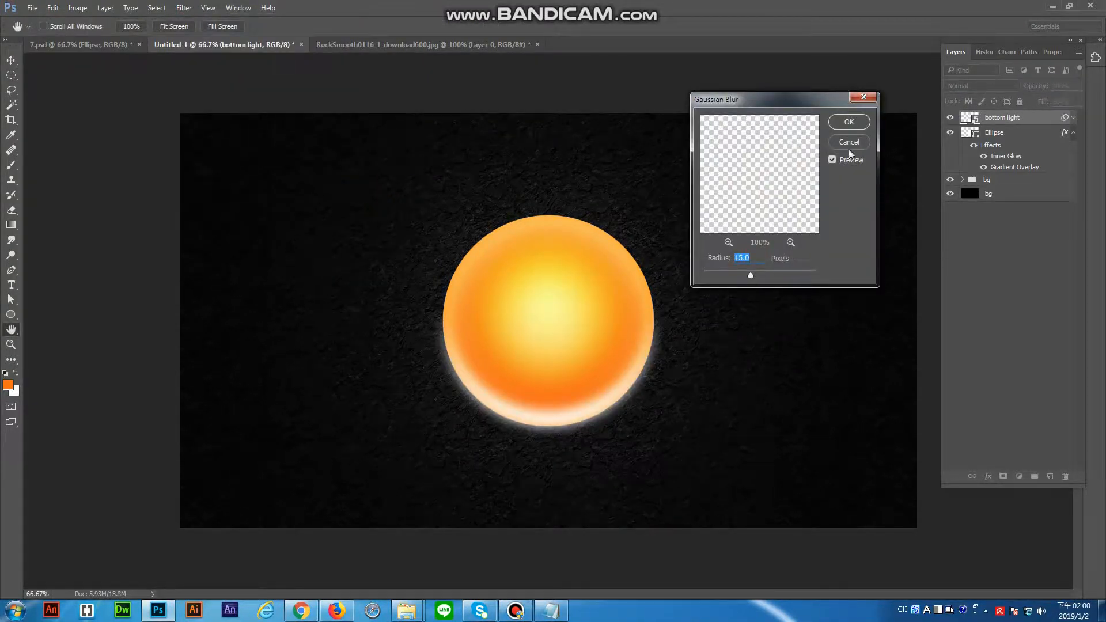
left_click(849, 121)
Mask the bottom light layer to the circle's outline and set its blend mode to Soft Light
left_click(973, 157, "ctrl")
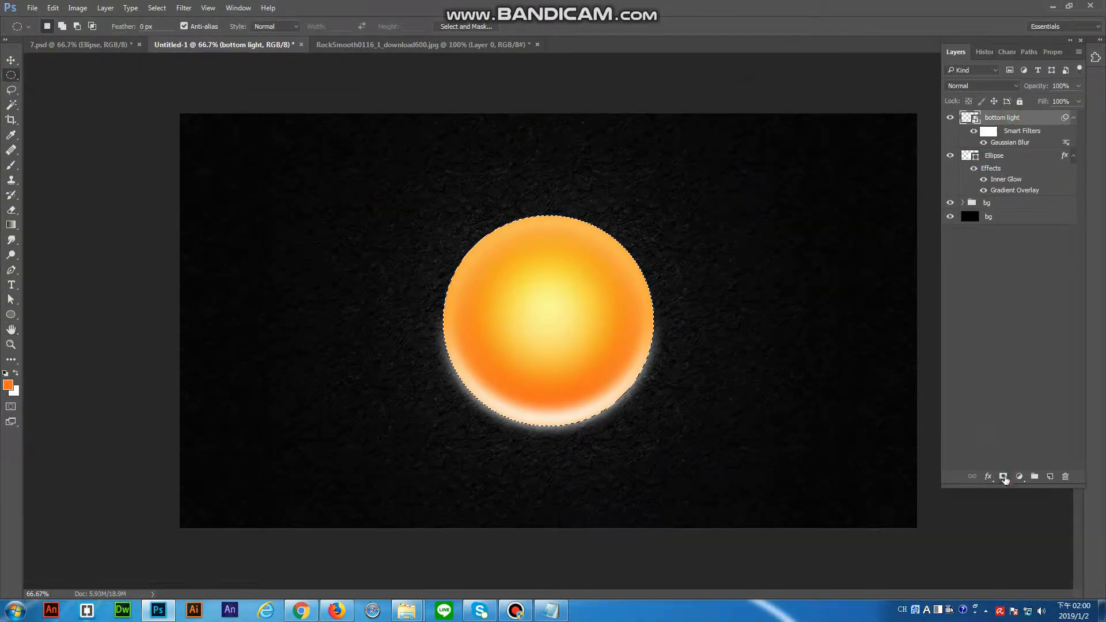
left_click(1003, 476)
left_click(1005, 85)
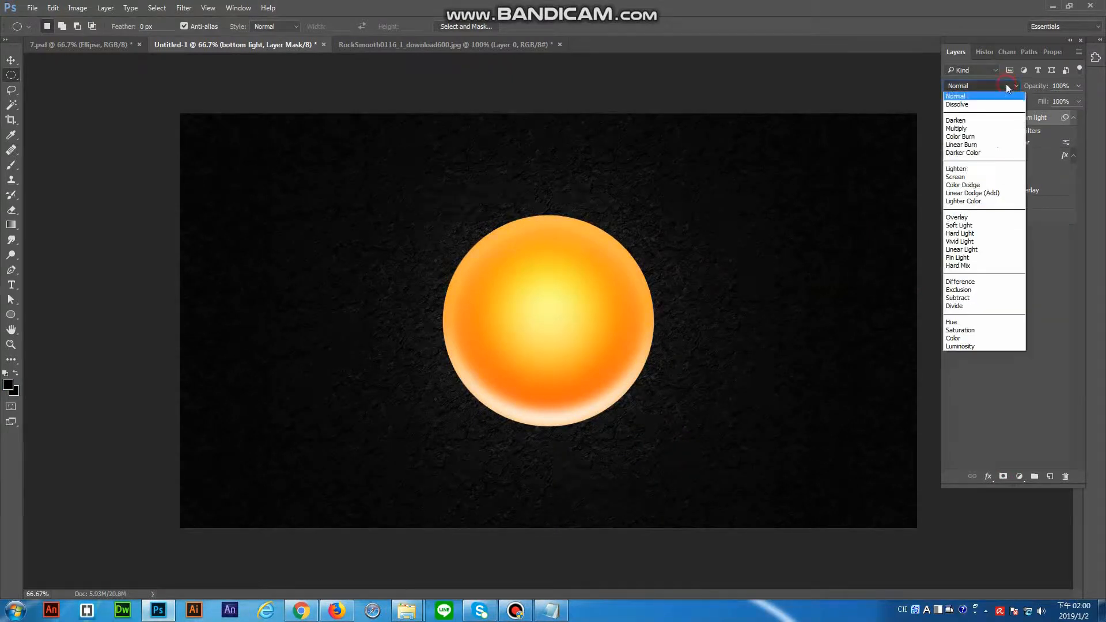
left_click(959, 225)
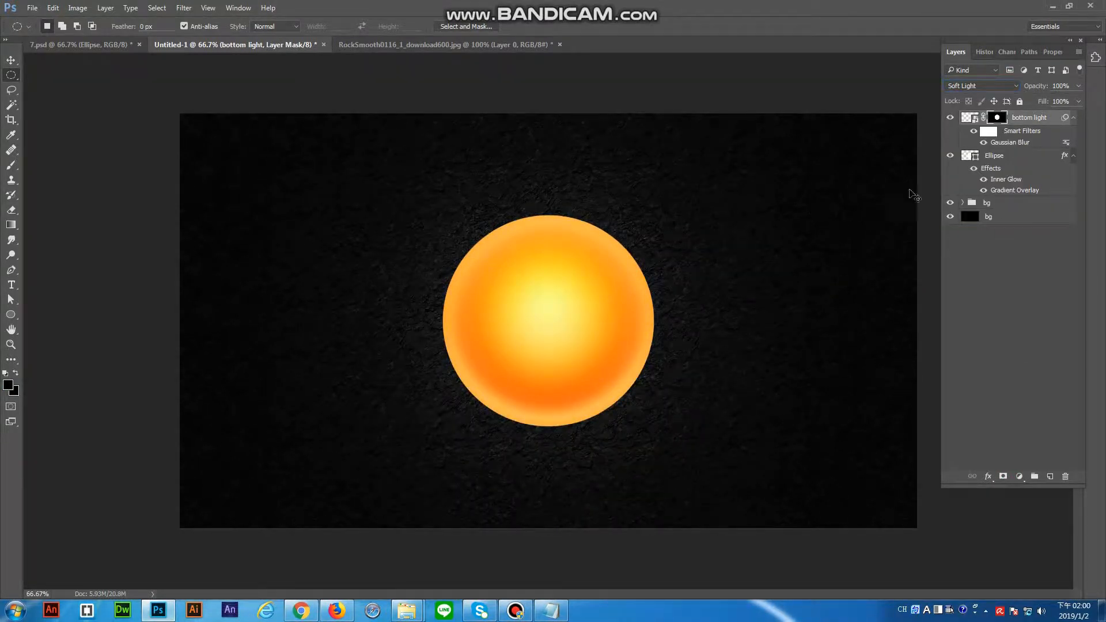
Add a new layer on top and stroke the circle's outline selection with an 8 px orange line placed inside
left_click(970, 156, "ctrl")
key("ctrl+shift+n")
key("Return")
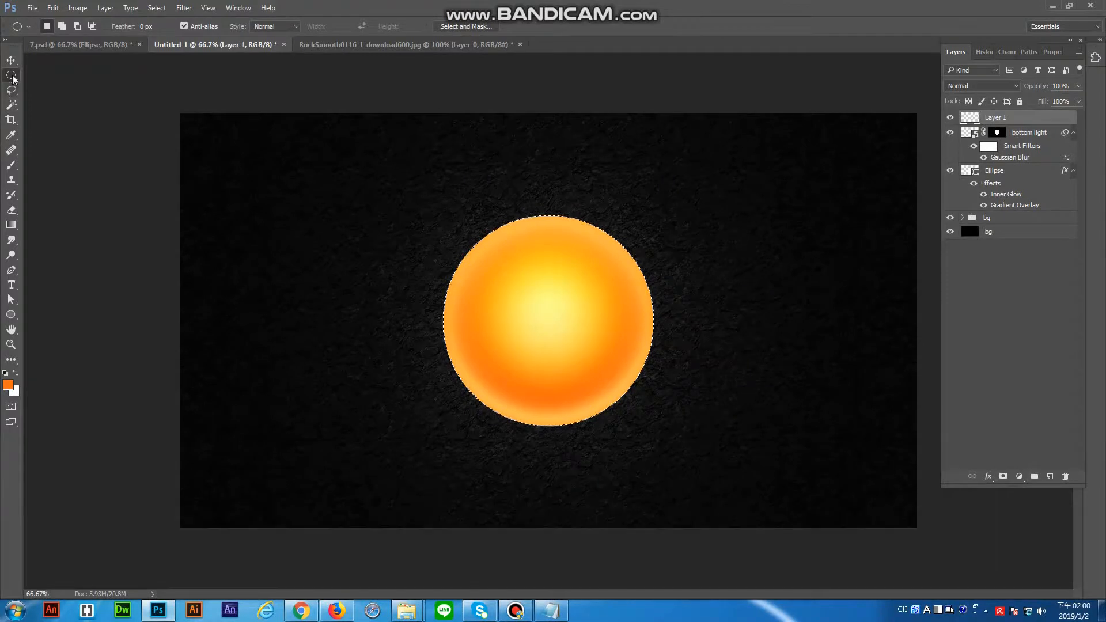
right_click(680, 181)
left_click(730, 353)
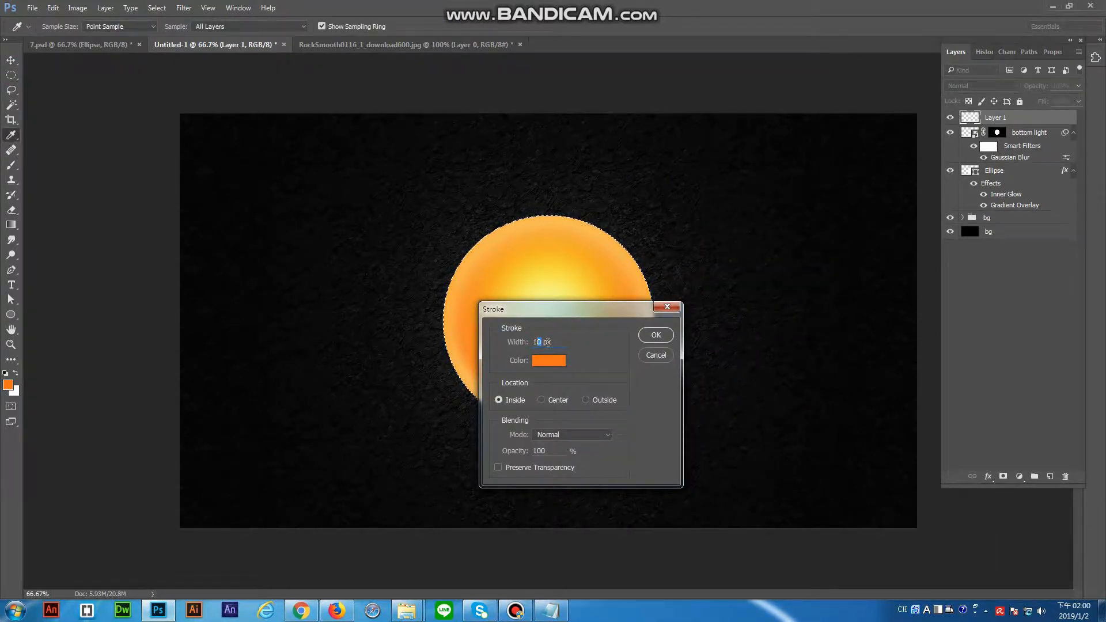
type("8")
left_click(656, 334)
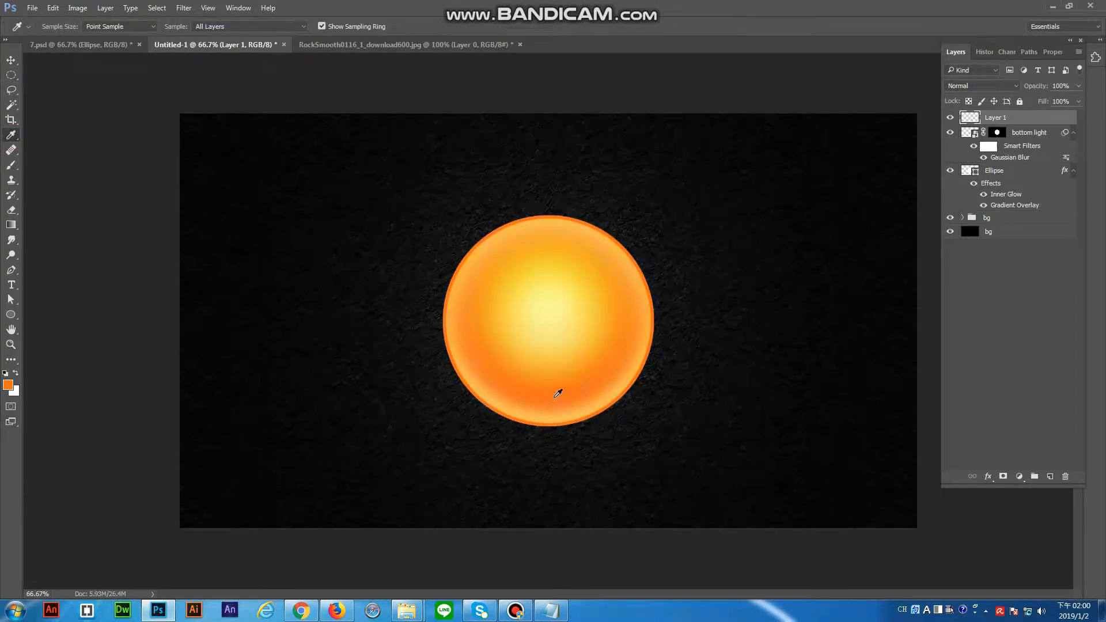
Choose a darker orange in the foreground colour picker, copy its hex code ea6000, and close the picker without applying it
left_click(8, 384)
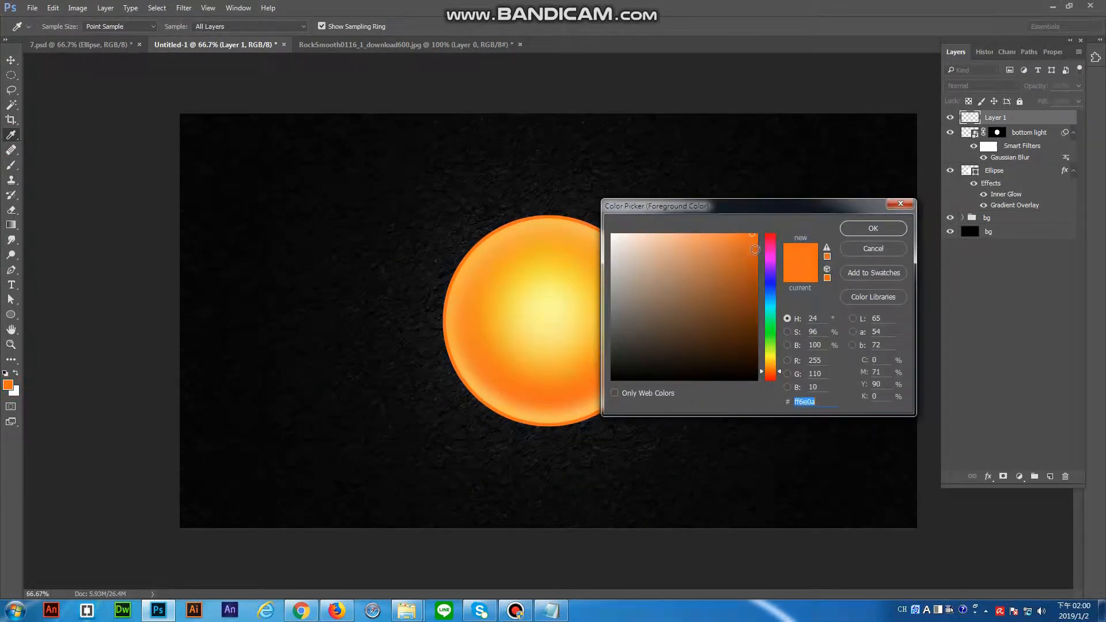
left_click(758, 247)
right_click(802, 404)
left_click(833, 443)
left_click(868, 249)
Add a Color Overlay in the copied orange ea6000 to the stroked ring layer
right_click(1013, 112)
left_click(939, 115)
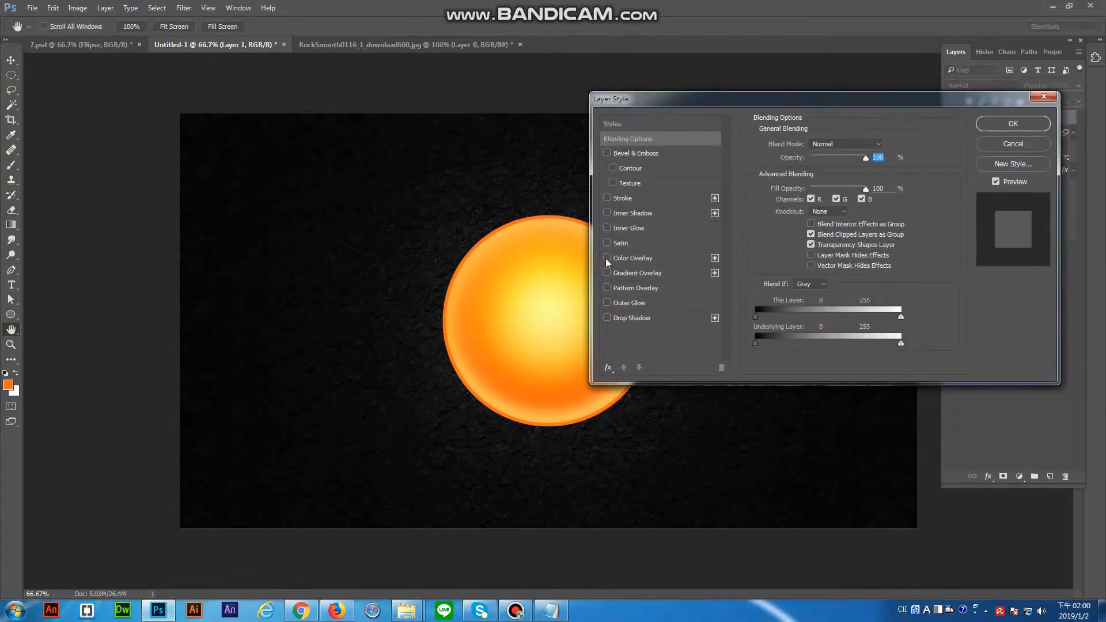
left_click(606, 260)
left_click(640, 258)
left_click(884, 145)
key("ctrl+v")
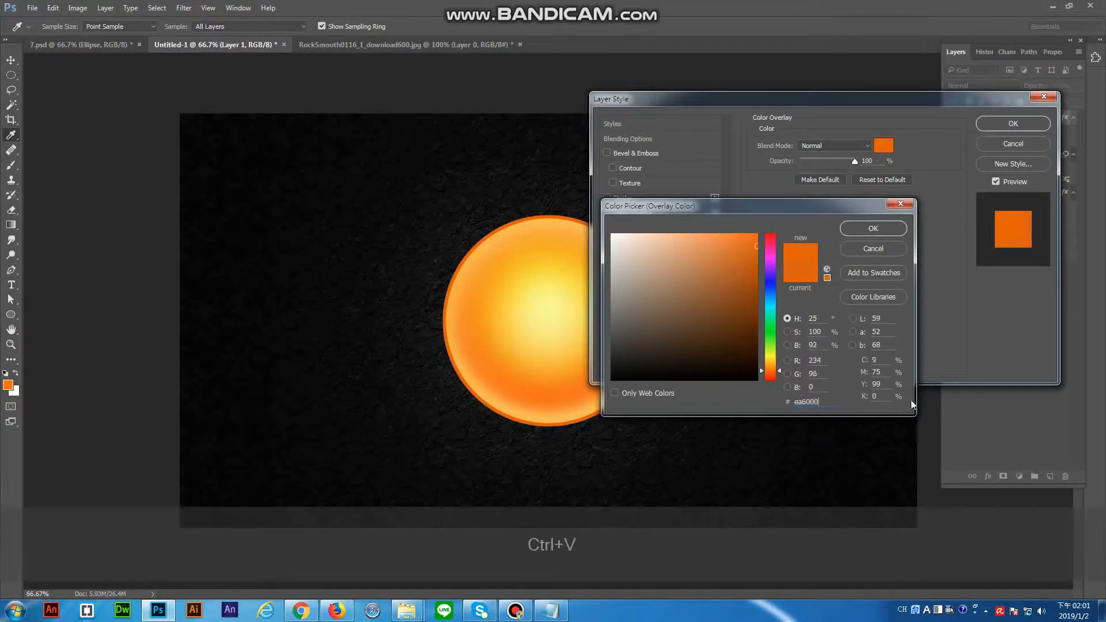
left_click(870, 228)
left_click(1007, 123)
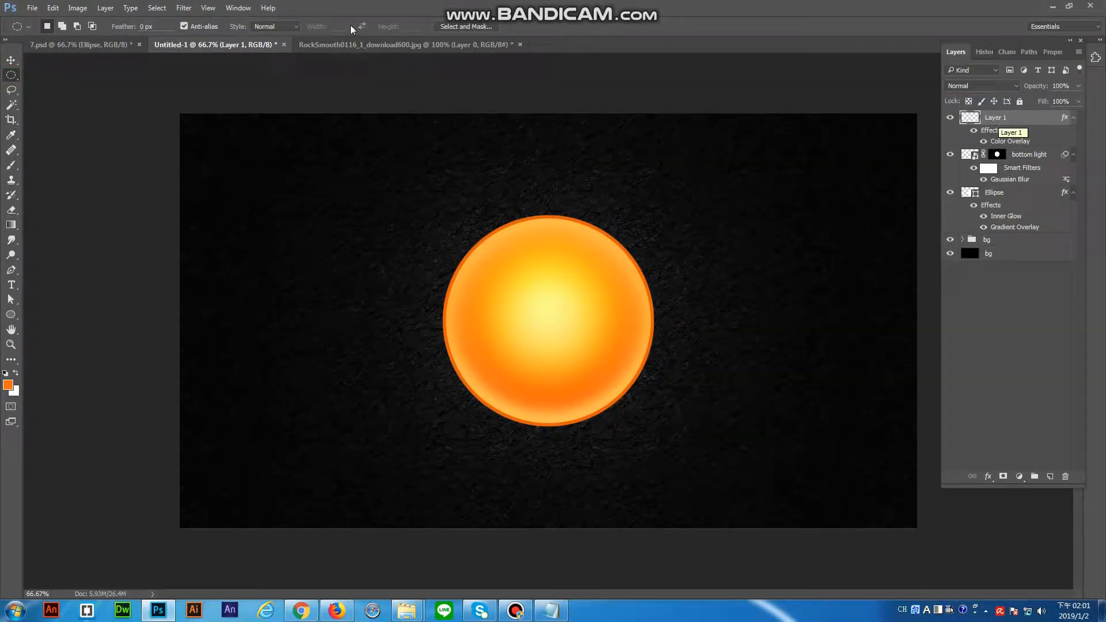
Convert the orange ring layer to a smart object and apply a Gaussian Blur with a 5 px radius
right_click(998, 120)
left_click(931, 249)
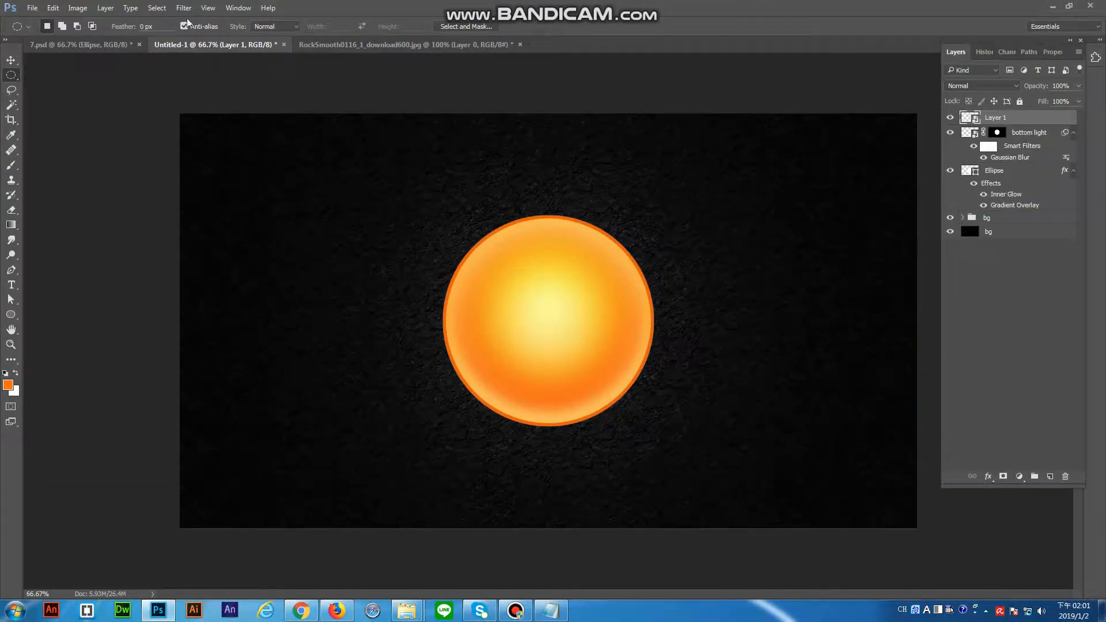
left_click(184, 7)
mouse_move(196, 140)
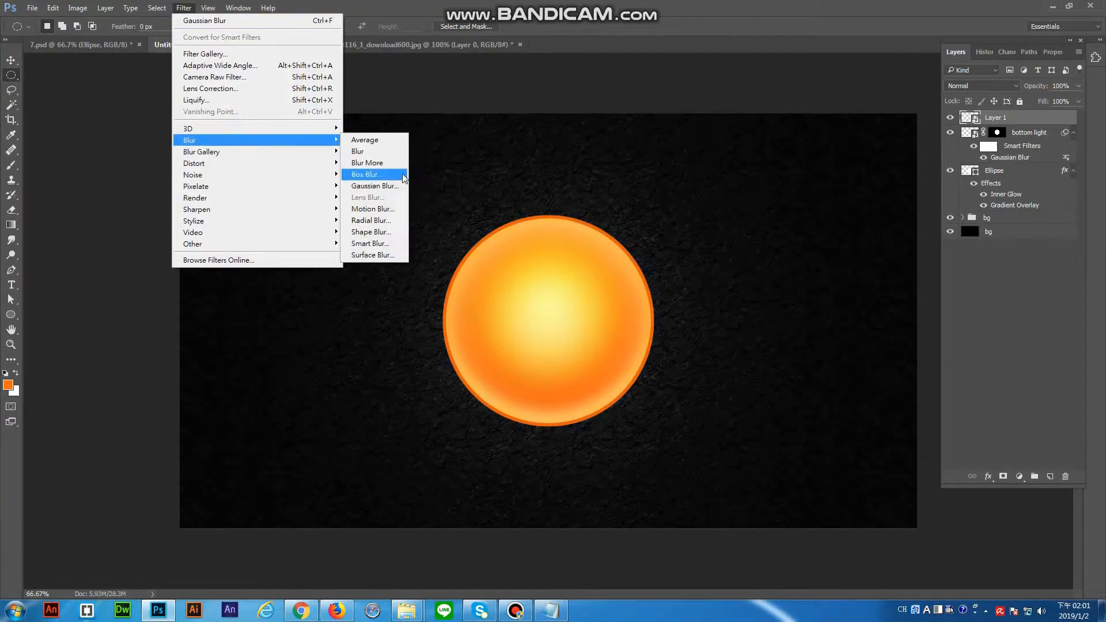
left_click(377, 186)
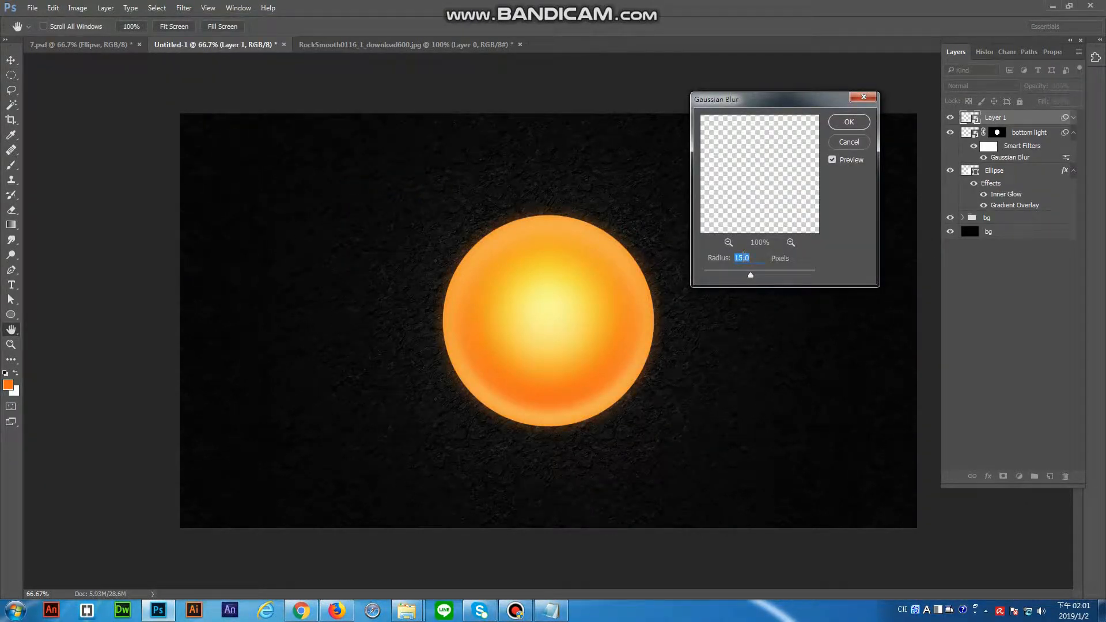
type("5")
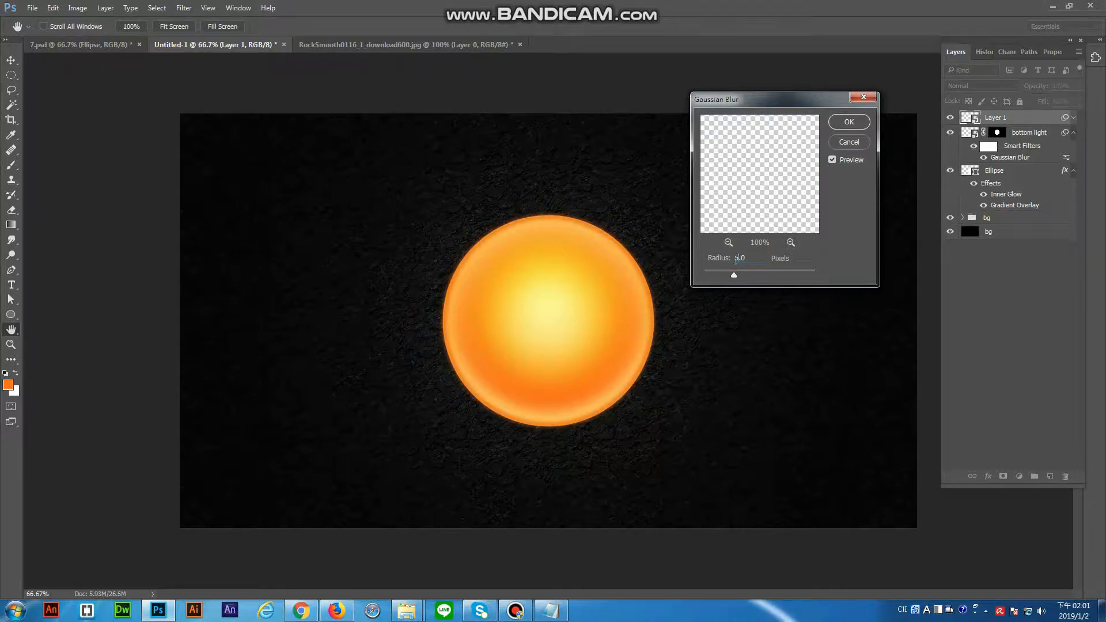
left_click(849, 121)
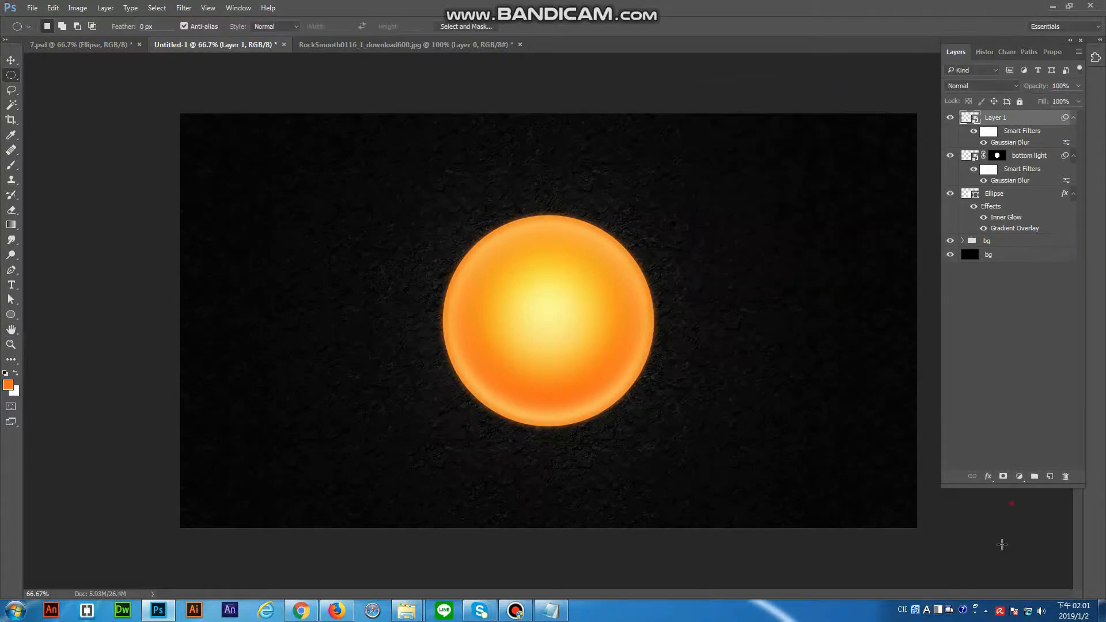
Add a layer mask to the orange ring layer and paint black across its upper part with the 500 px soft brush
left_click(1002, 481)
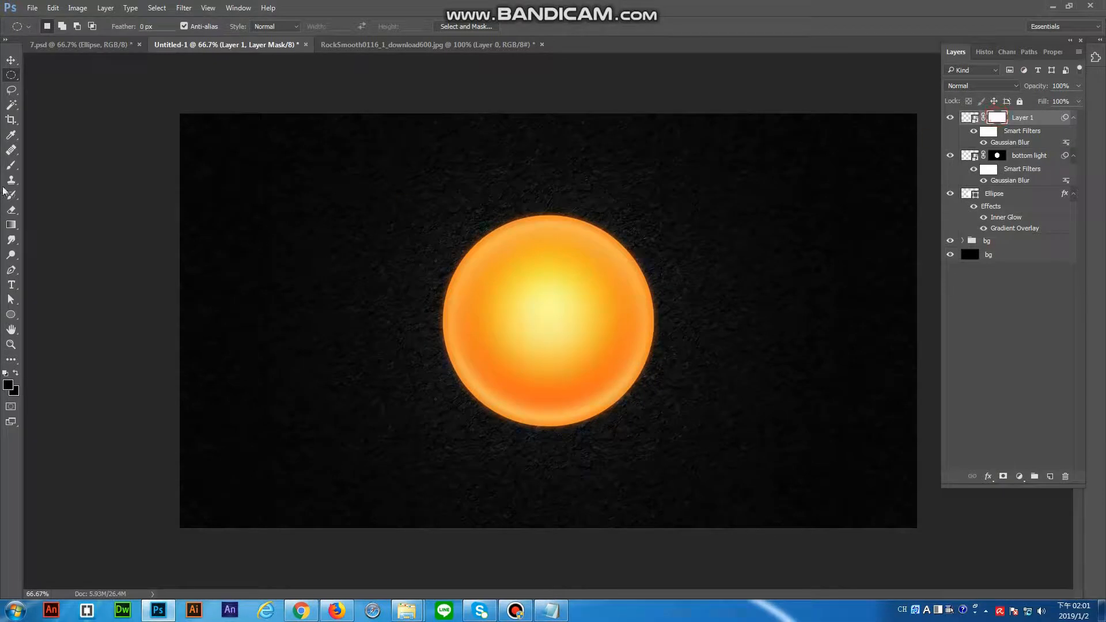
left_click(11, 165)
left_click_drag(369, 232, 369, 232)
left_click(950, 118)
left_click(950, 118)
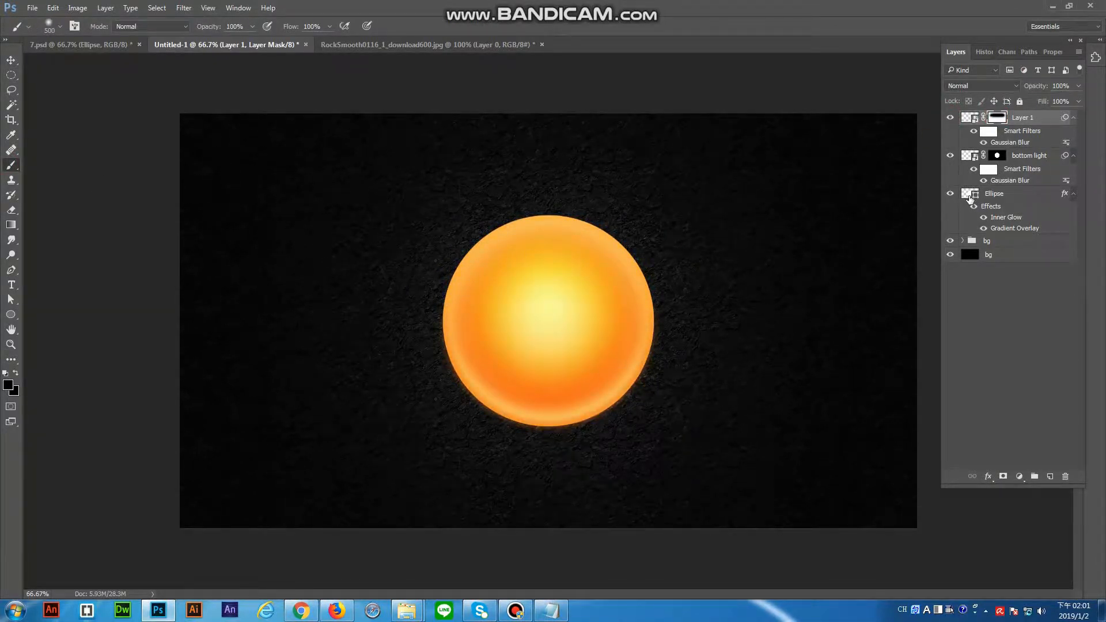
Load the Ellipse outline as a selection, invert it, fill the ring layer's mask with black outside the circle, and deselect
left_click(970, 197, "ctrl")
key("shift+ctrl+i")
key("m")
right_click(825, 191)
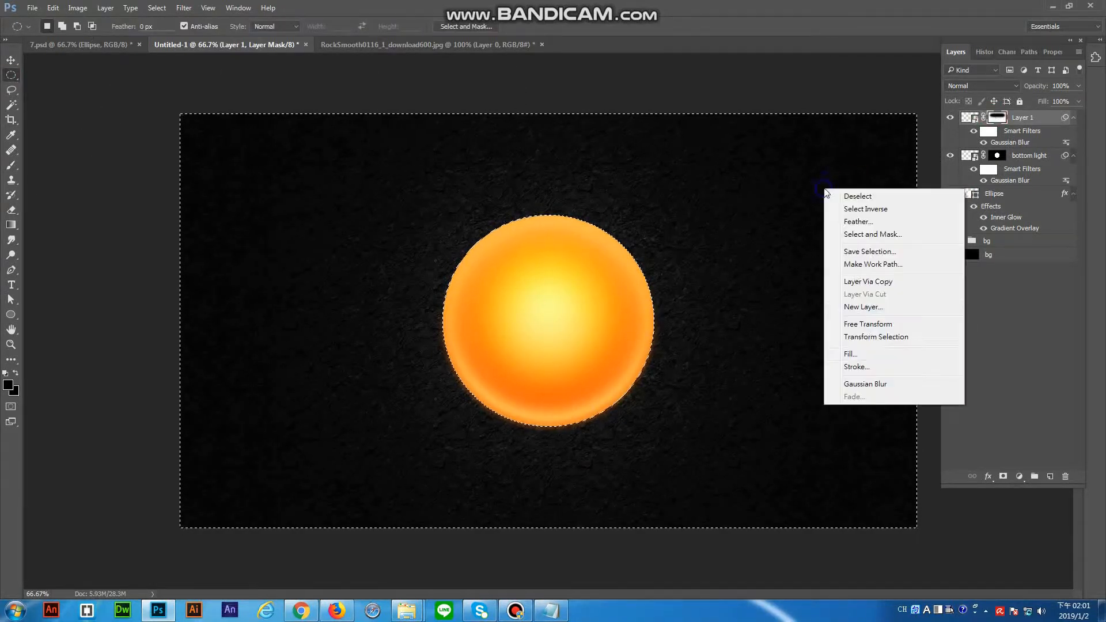
left_click(864, 353)
left_click(879, 133)
left_click(862, 209)
left_click(945, 135)
key("ctrl+d")
Set the ring layer's Gaussian Blur smart filter to a 12 px radius
left_click(969, 118)
double_click(1009, 143)
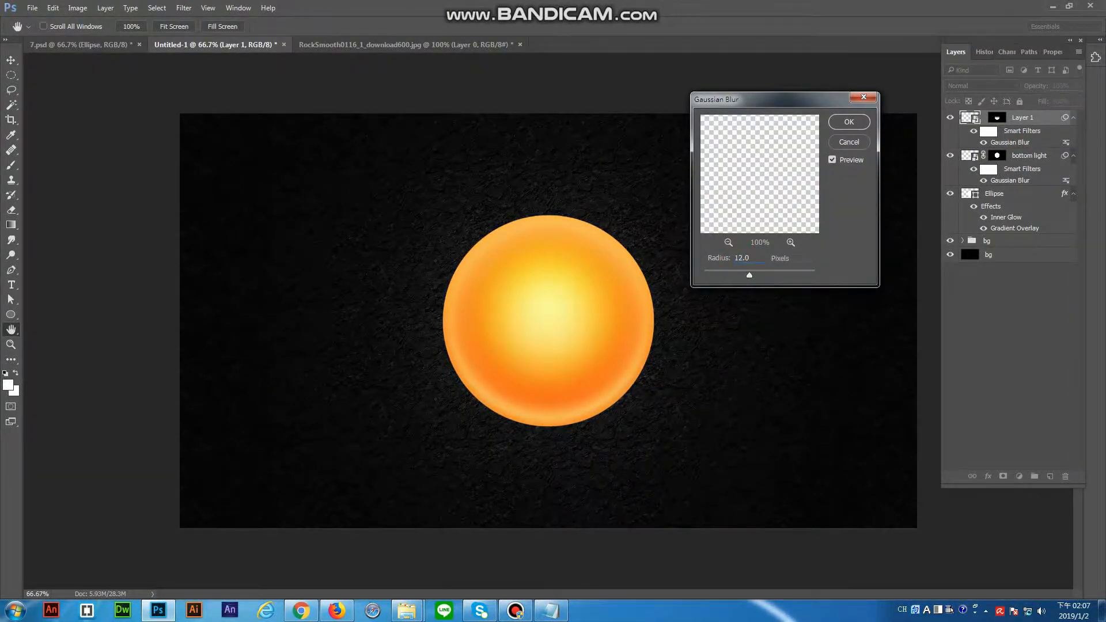
left_click(849, 122)
Add a Color Overlay in a dark reddish orange to the ring layer, with Normal blending at 100% opacity
right_click(1029, 119)
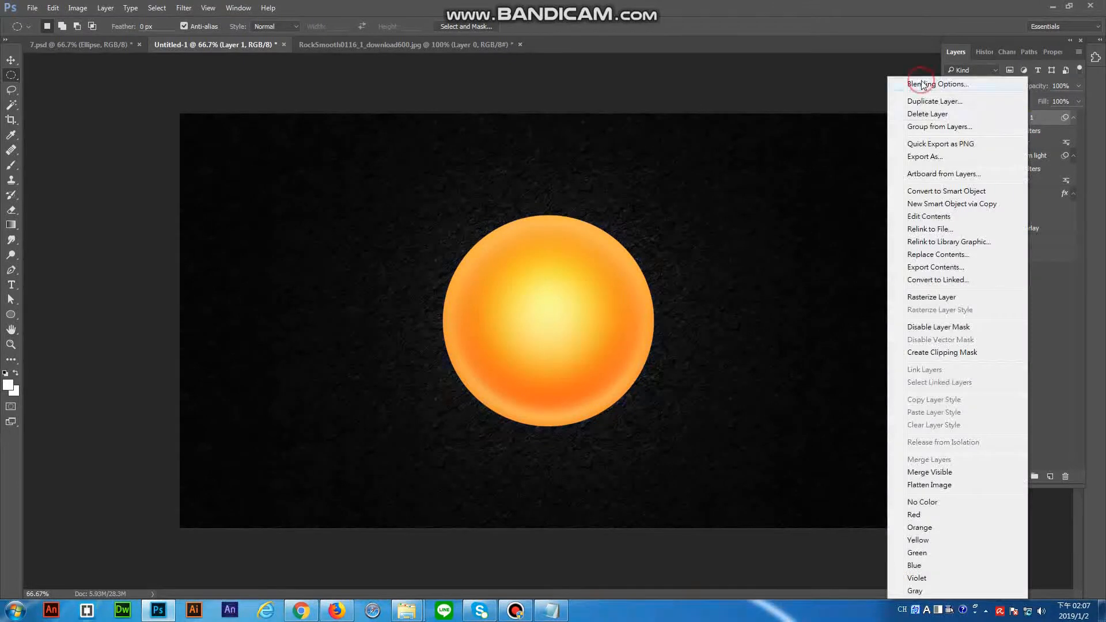
left_click(925, 84)
left_click_drag(706, 99, 782, 99)
left_click(694, 257)
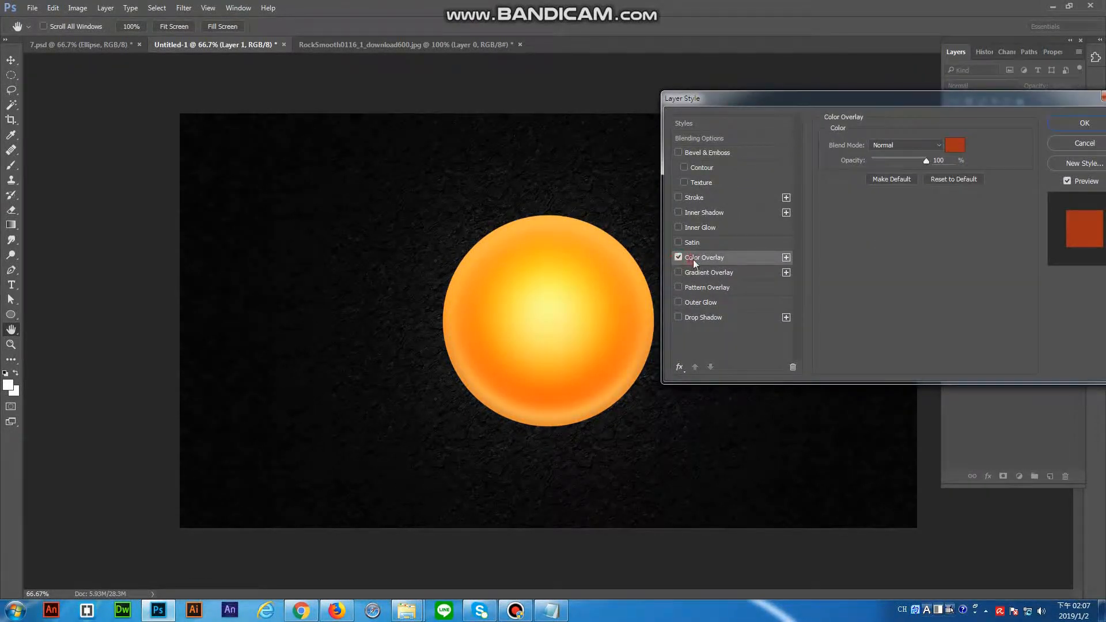
left_click(955, 144)
left_click(750, 289)
left_click(859, 247)
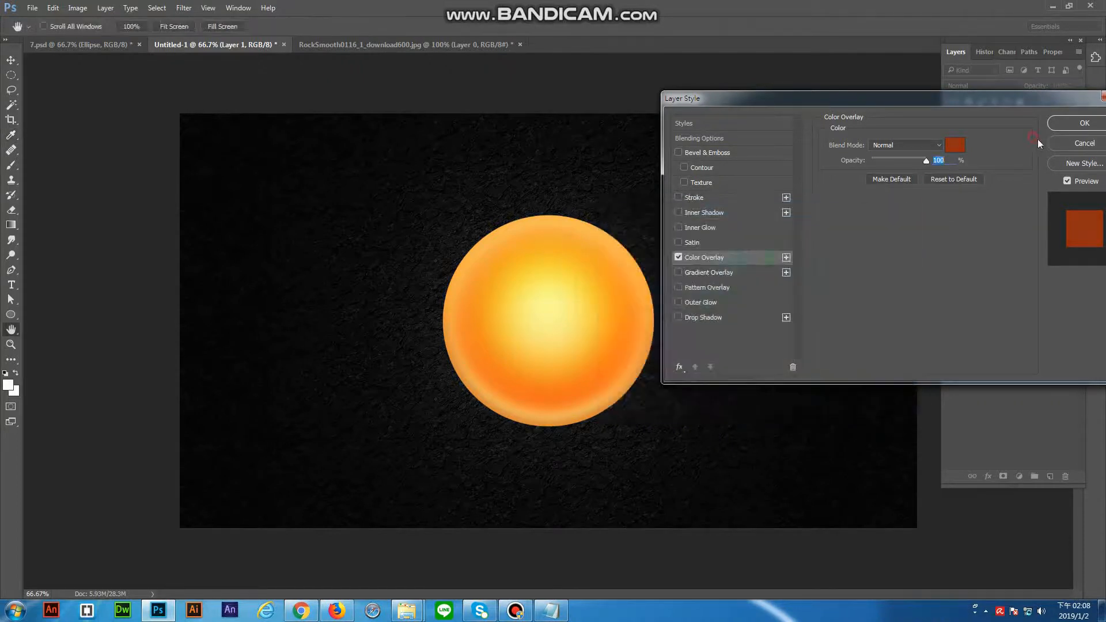
left_click(1084, 123)
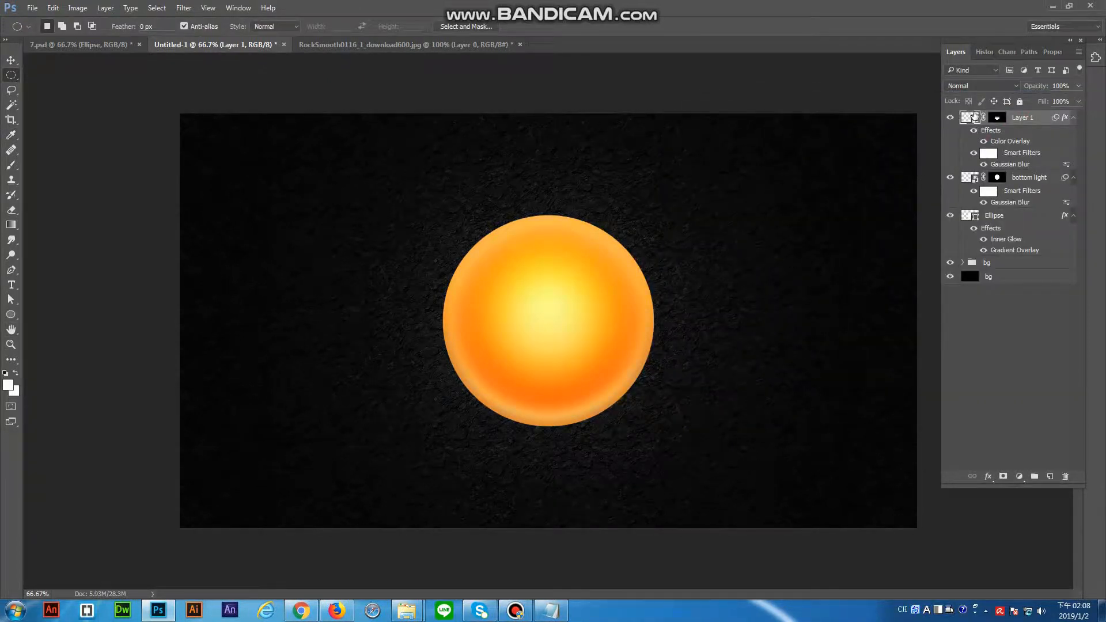
Load the Ellipse outline as a selection and fill it with black on a new layer at the top
left_click(974, 117, "ctrl")
left_click(532, 227)
left_click(969, 215, "ctrl")
key("ctrl+shift+n")
key("Return")
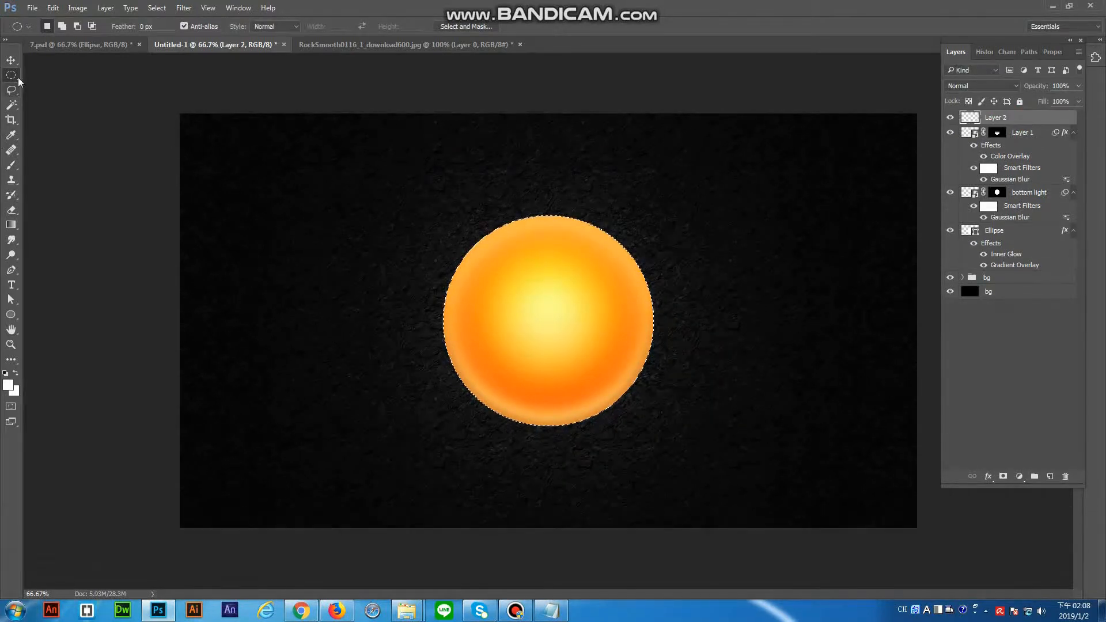
right_click(629, 171)
left_click(660, 335)
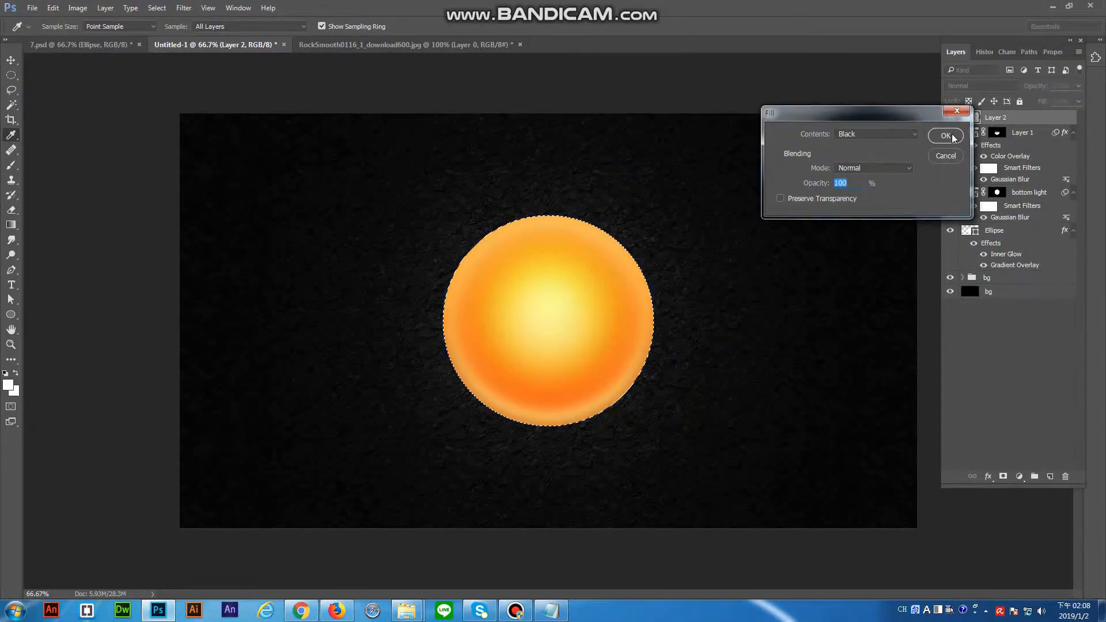
key("Return")
Contract the circle selection, delete the black inside it to leave a black ring, and deselect
left_click(157, 8)
mouse_move(253, 163)
left_click(316, 199)
left_click(613, 206)
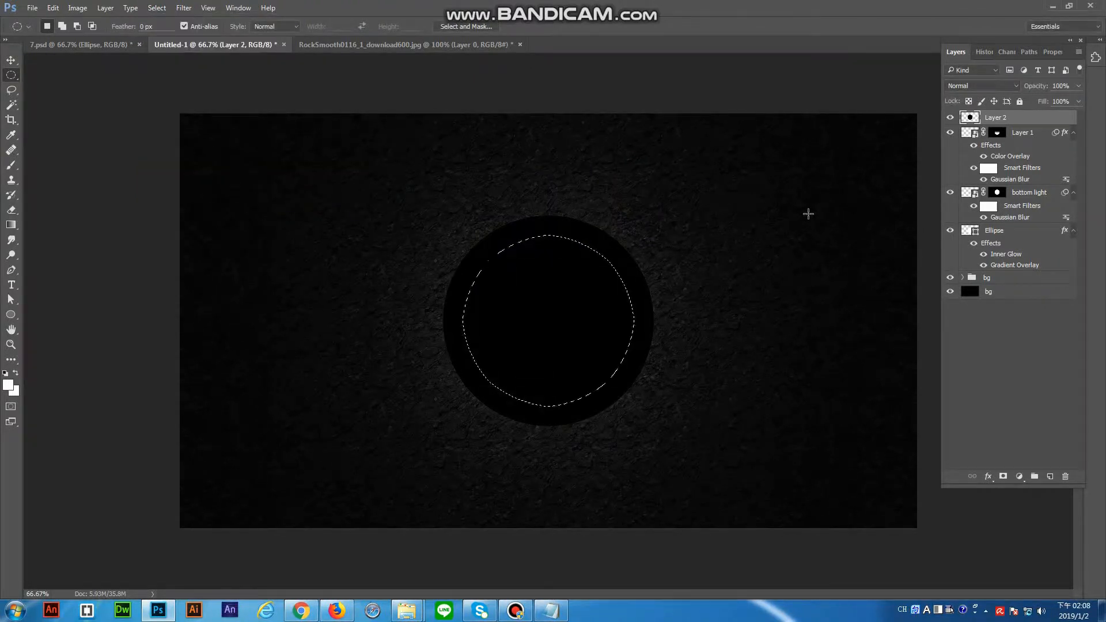
key("Delete")
key("ctrl+d")
Convert the black ring layer to a smart object and hide it to check the layer below
right_click(1012, 121)
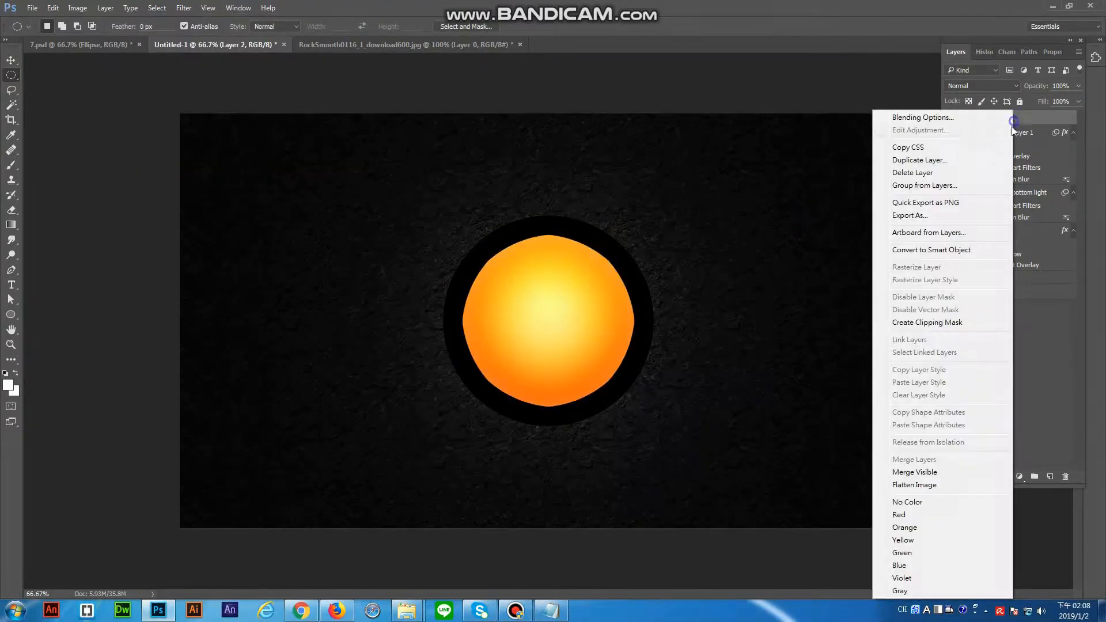
left_click(941, 251)
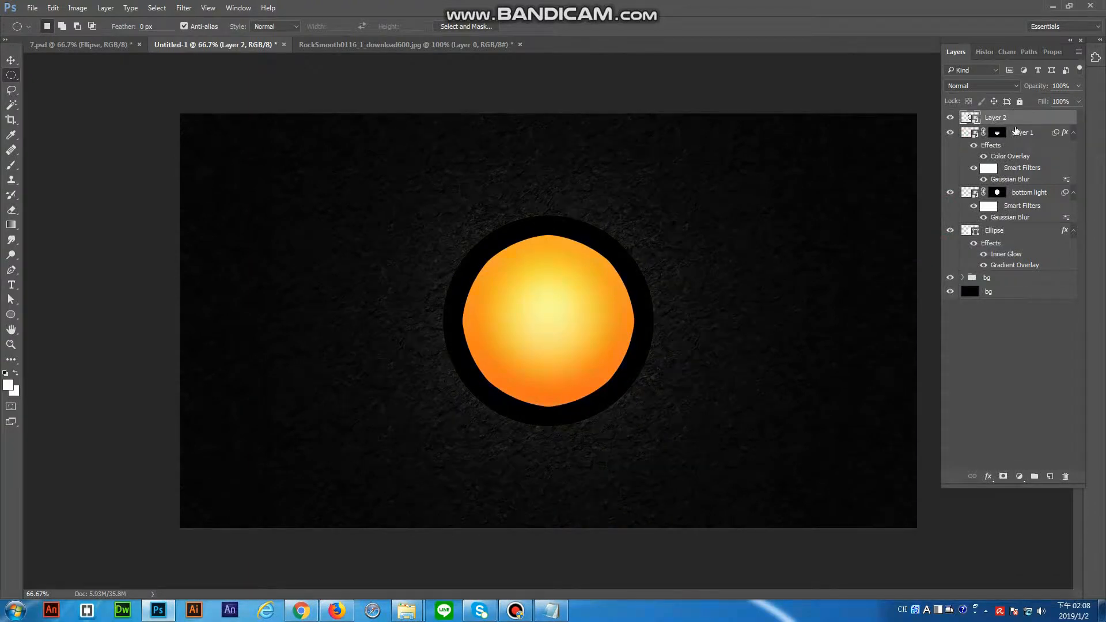
left_click(950, 118)
left_click(950, 133)
left_click(951, 133)
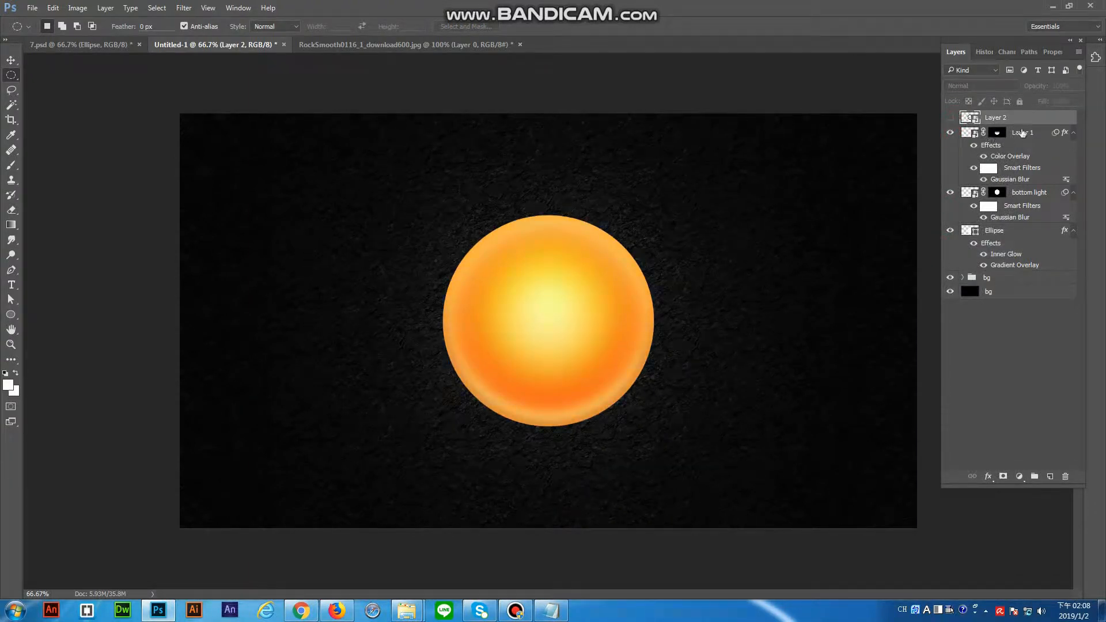
Rename the masked orange ring layer as bottom dark, reusing the name of the bottom light layer
double_click(1036, 193)
key("ctrl+c")
right_click(1040, 193)
left_click(996, 230)
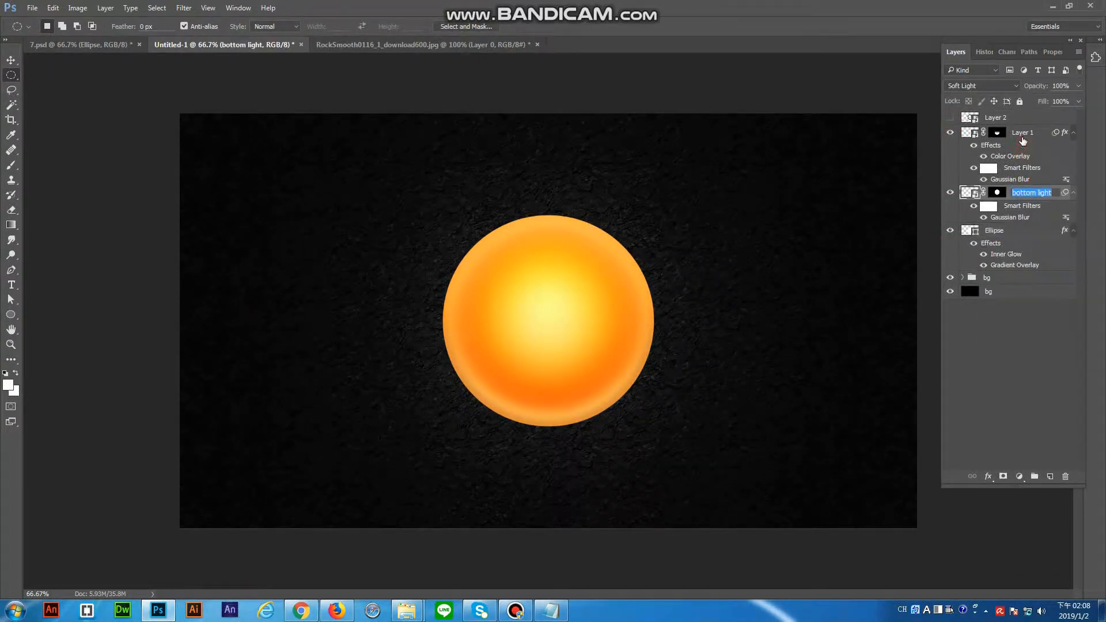
double_click(1023, 133)
key("ctrl+v")
key("BackSpace")
key("BackSpace")
key("BackSpace")
key("BackSpace")
key("BackSpace")
type("dark")
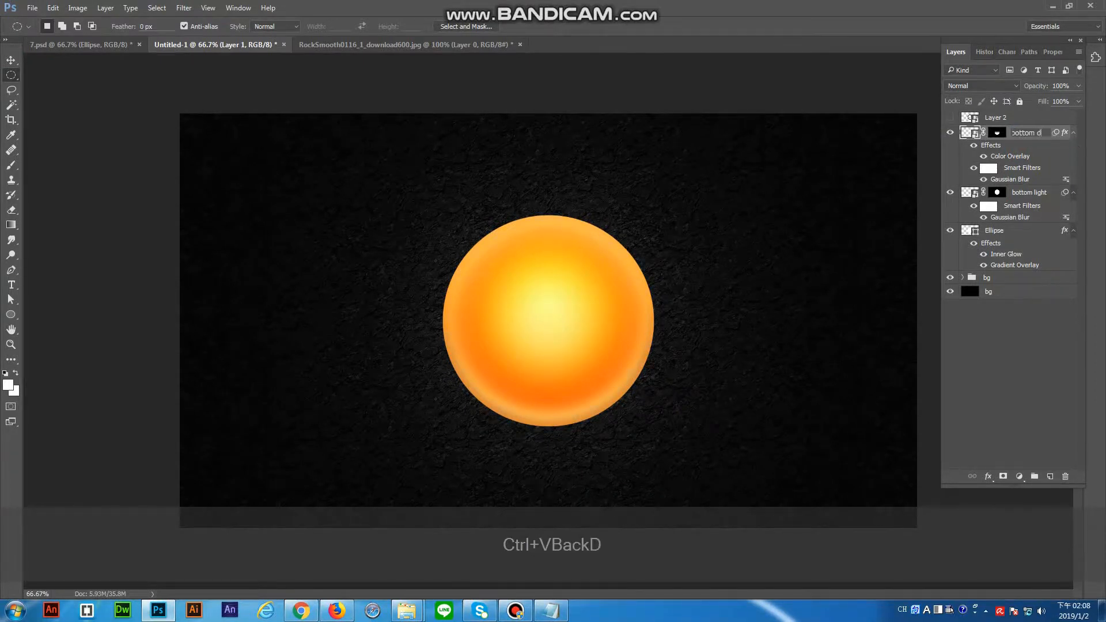
key("Return")
Show the black ring layer again and rename it edge dark
left_click(951, 117)
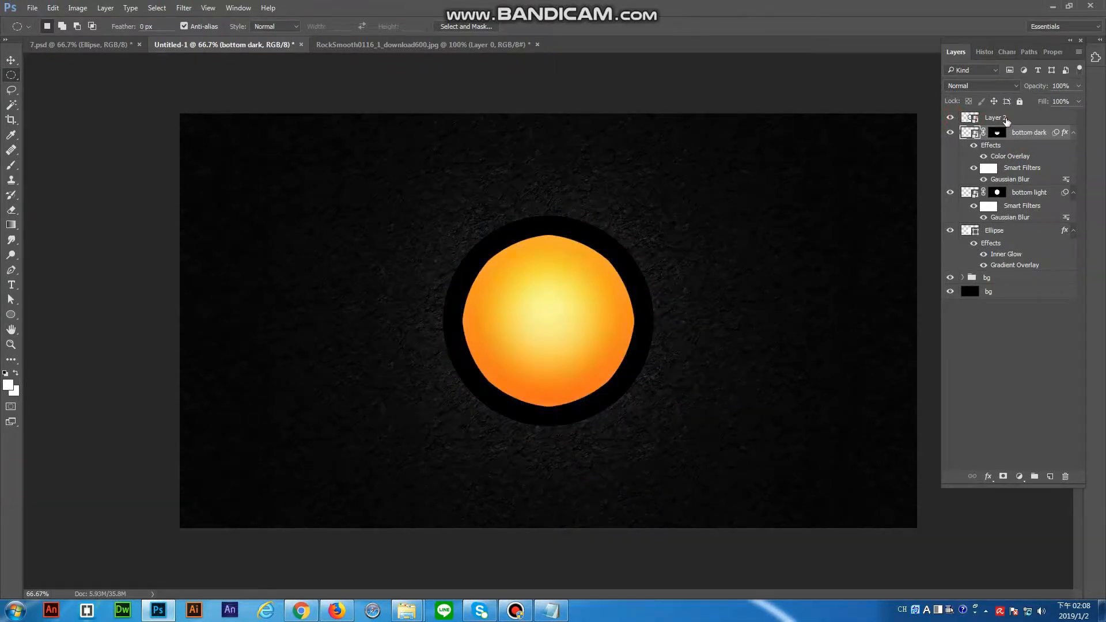
double_click(997, 117)
type("edge")
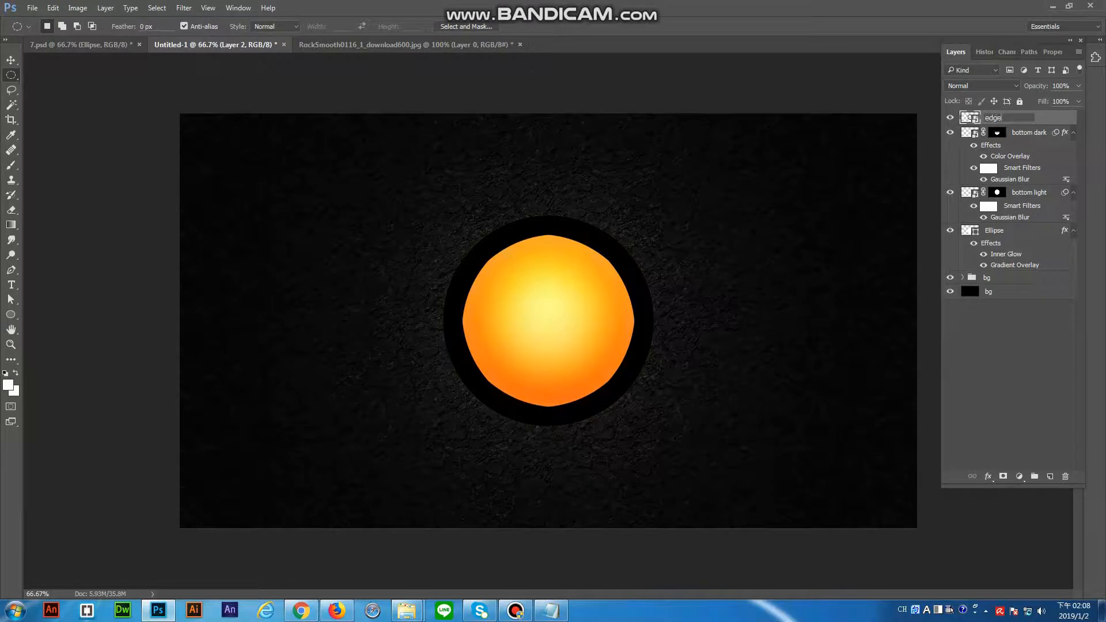
type(" dark")
key("Return")
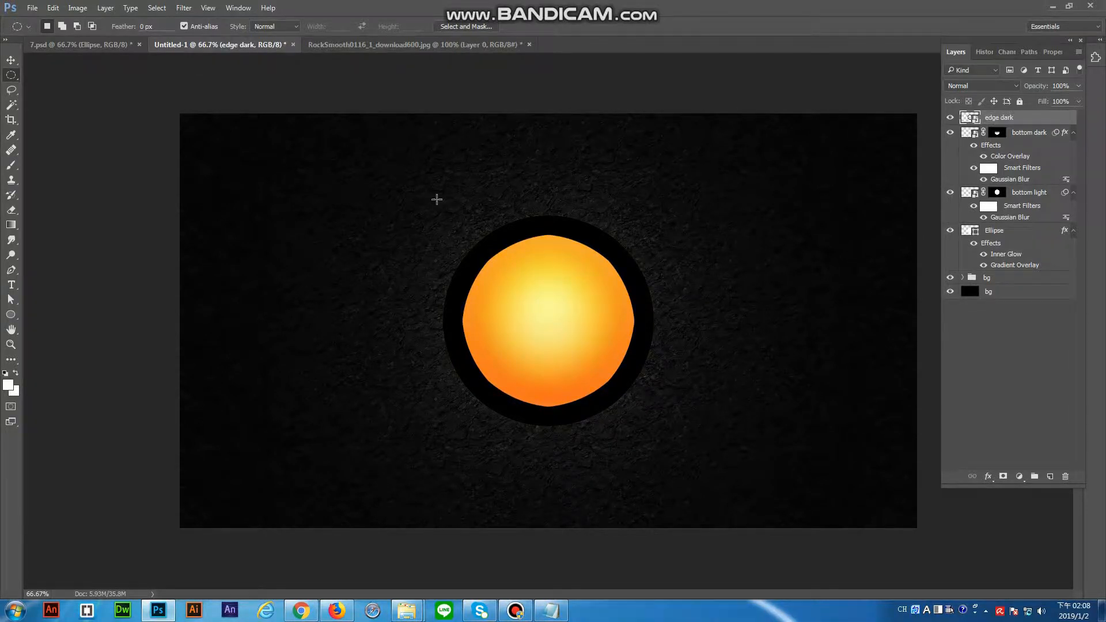
Apply a Gaussian Blur to the edge dark layer and set it to Soft Light blending at 80% opacity
left_click(183, 7)
mouse_move(239, 144)
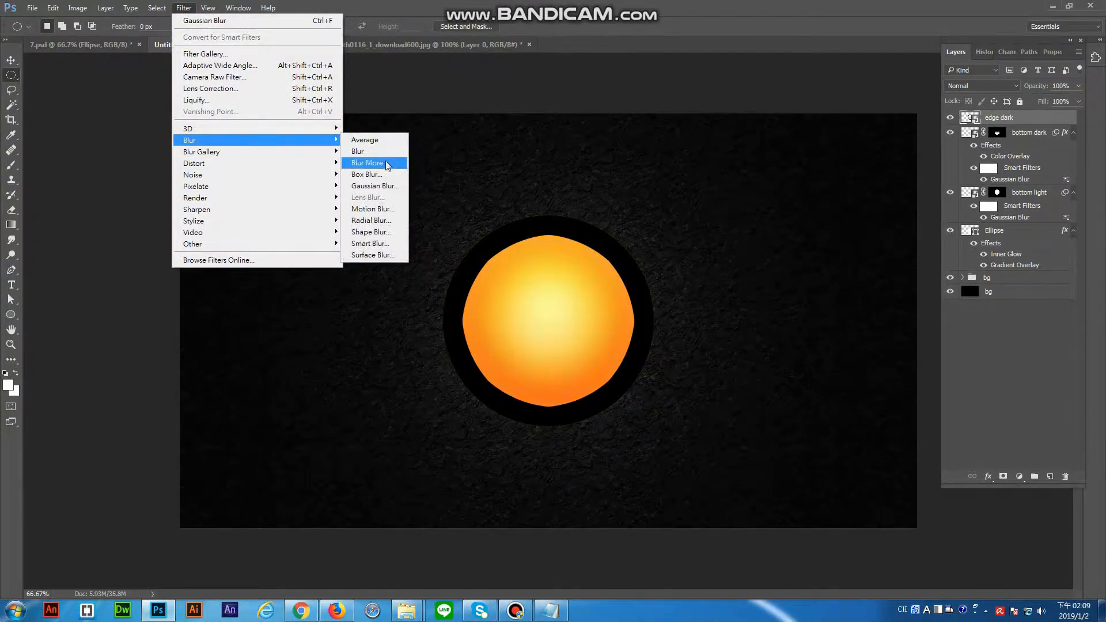
left_click(374, 186)
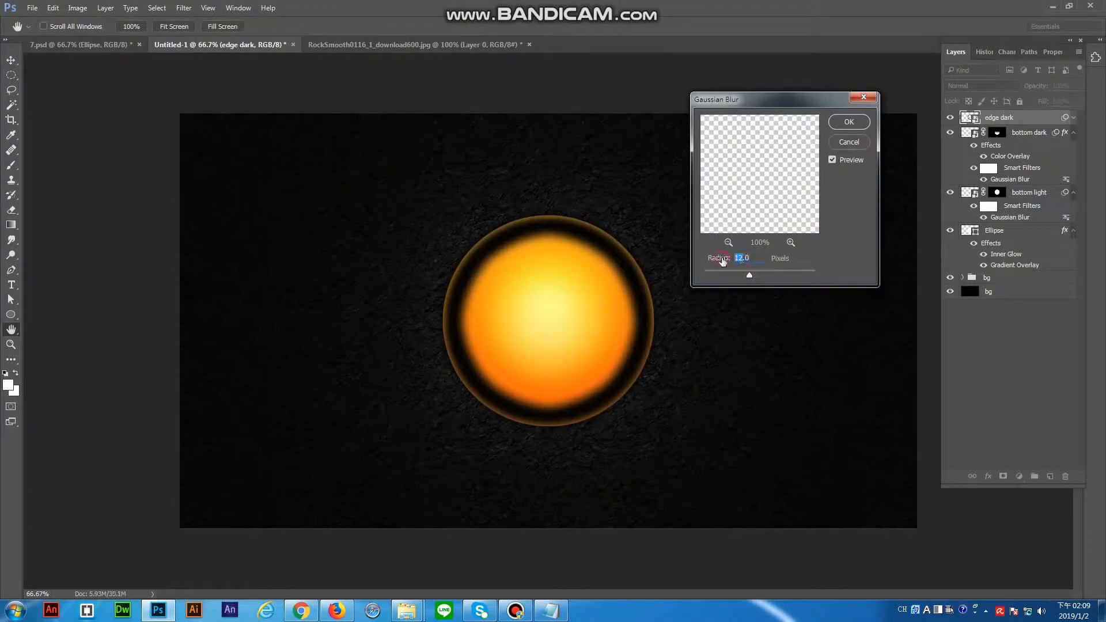
left_click(850, 123)
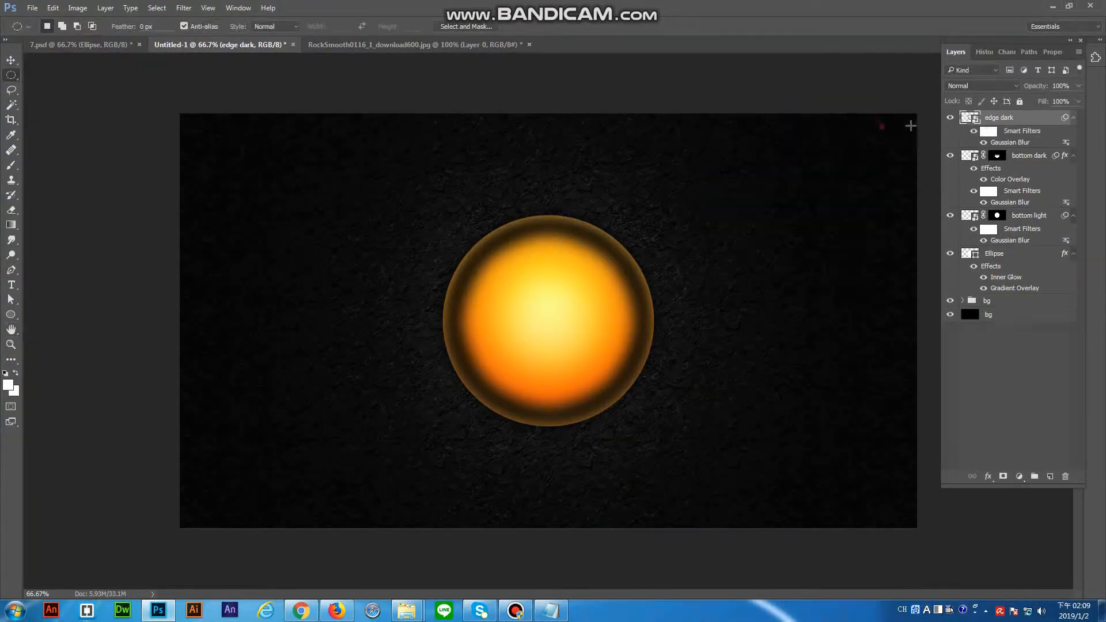
left_click(1015, 86)
left_click(962, 229)
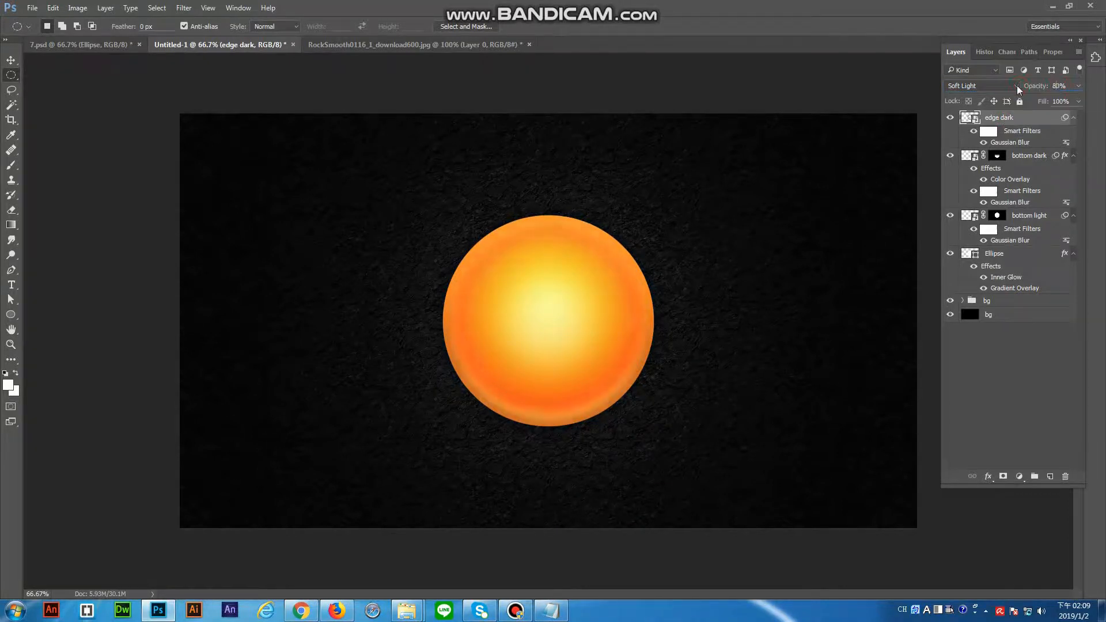
Add a layer mask to edge dark and paint black across the upper part of the circle with the soft brush
left_click(1003, 477)
key("b")
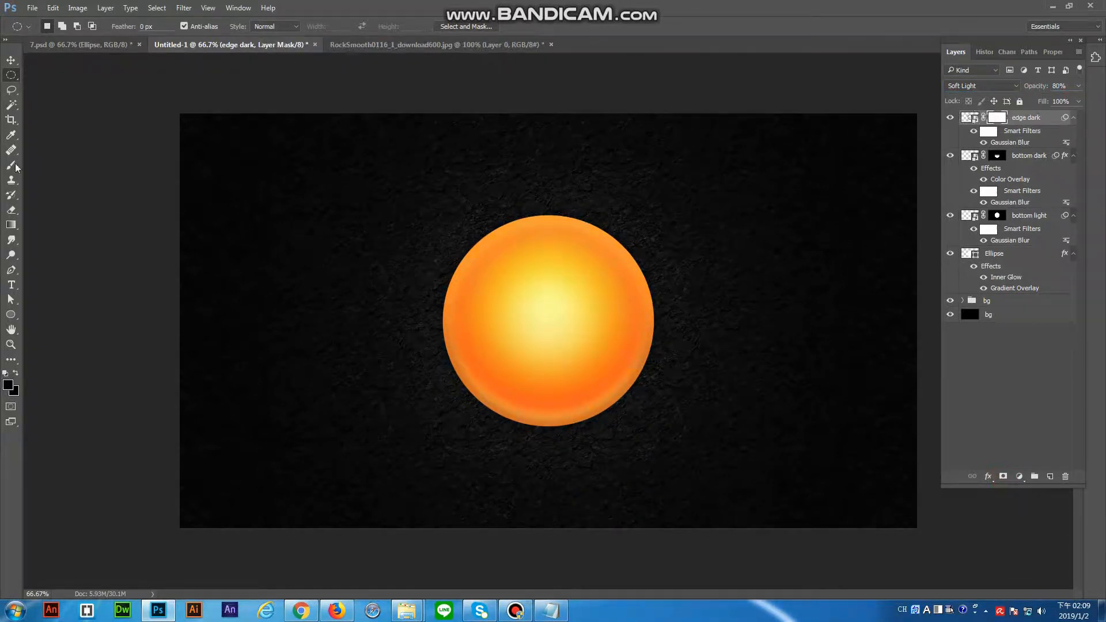
left_click_drag(773, 212, 335, 223)
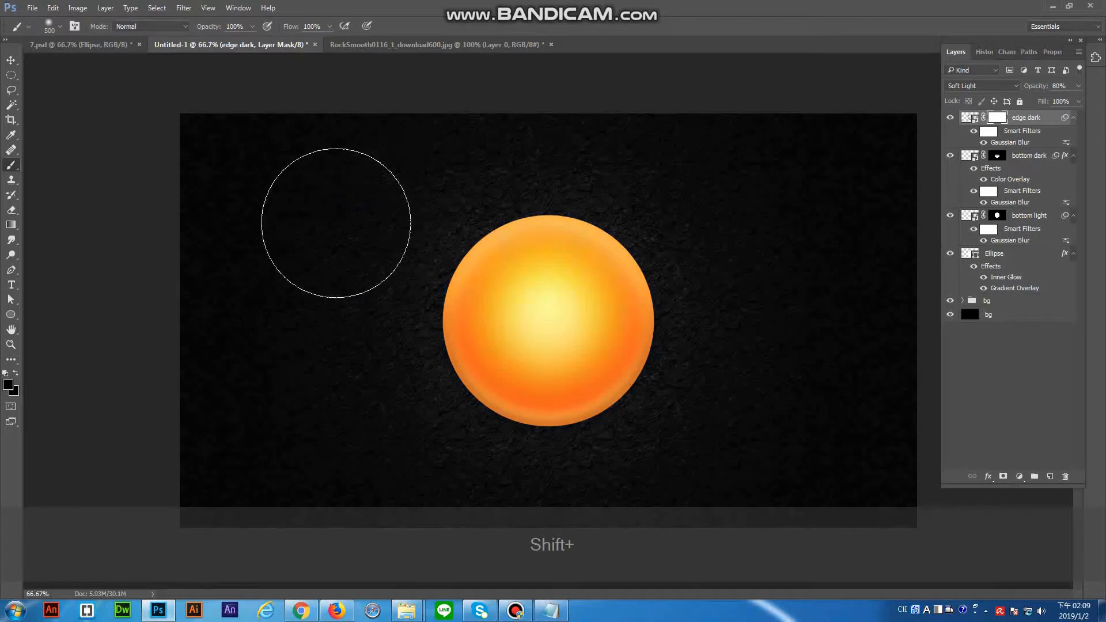
Scale the edge dark layer to 110% in width and height, and compare the sphere with the layer hidden and shown
left_click(1033, 121)
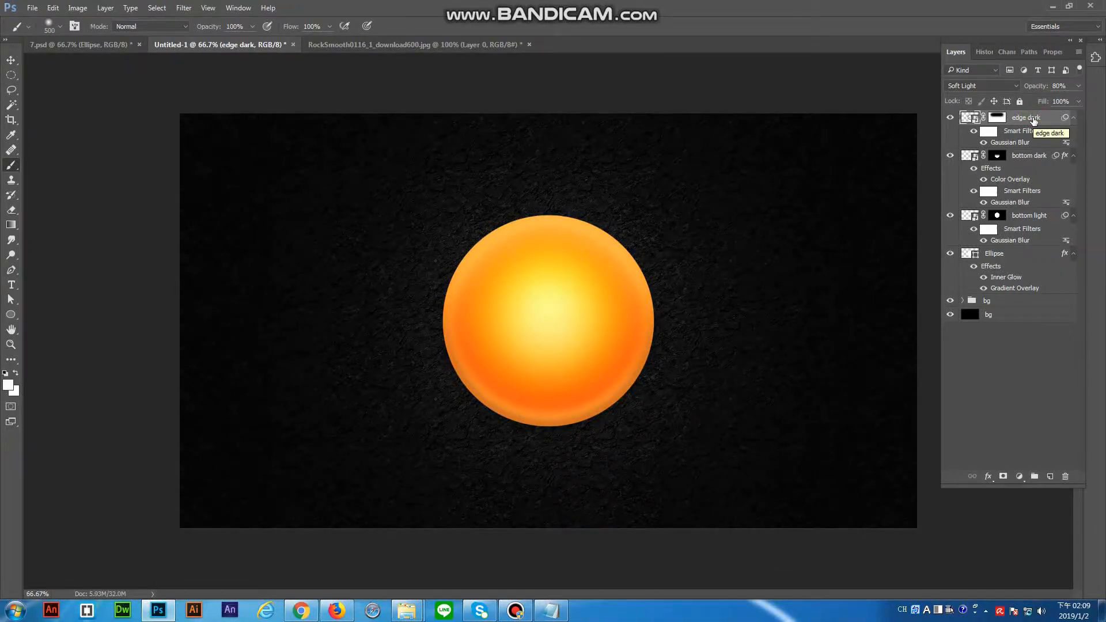
key("ctrl+t")
key("Return")
type("1")
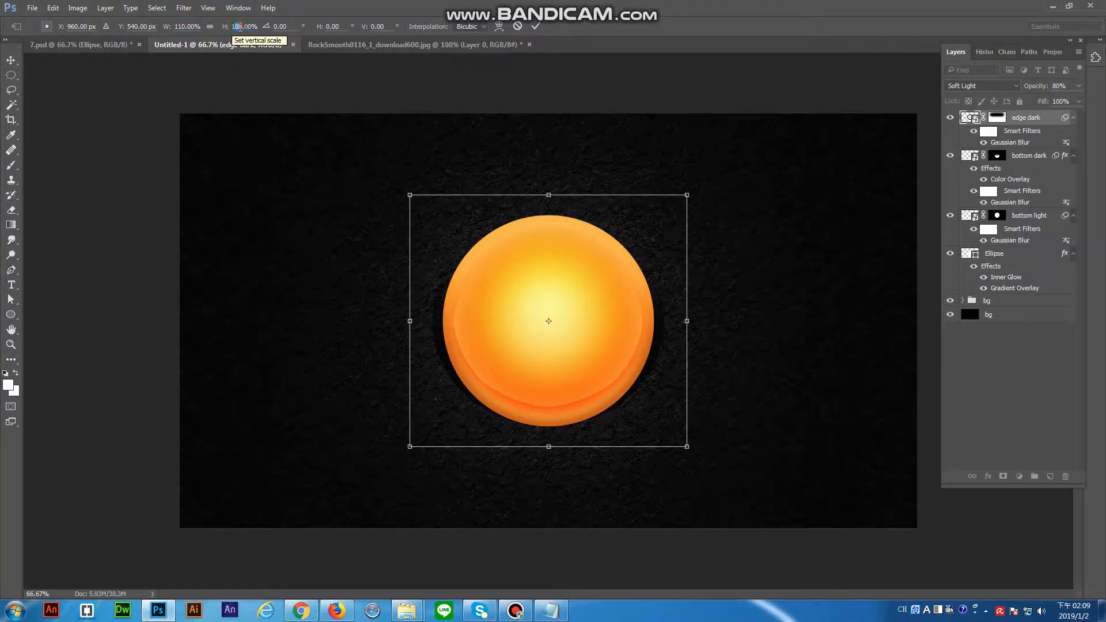
type("1")
left_click(11, 75)
left_click(495, 230)
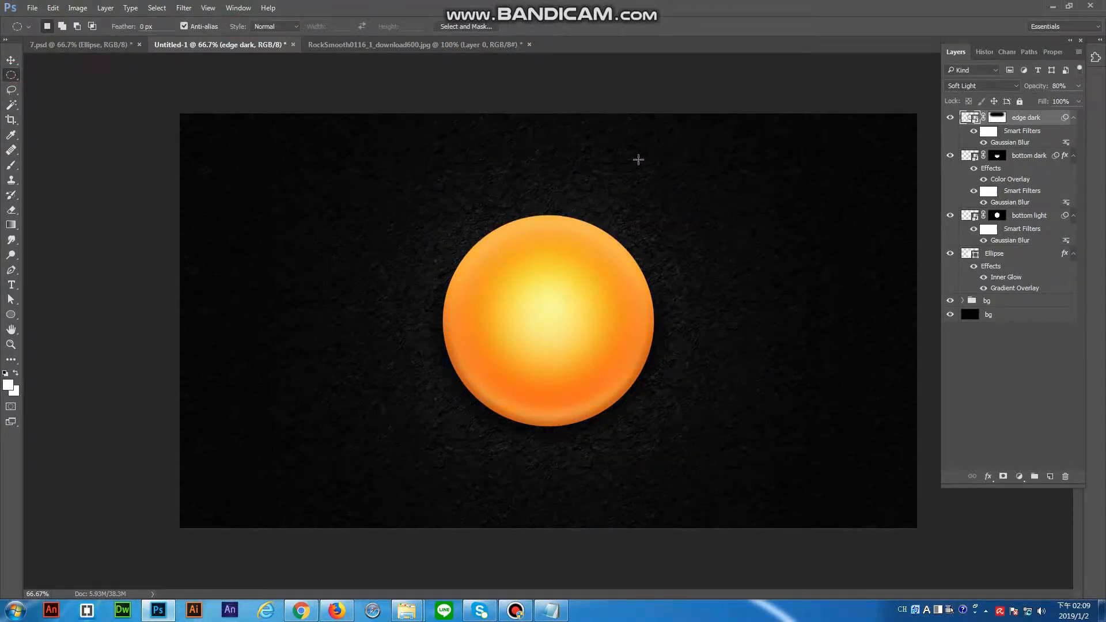
left_click(949, 118)
left_click(950, 118)
left_click(950, 118)
left_click(949, 118)
left_click(949, 118)
left_click(950, 118)
Create a new layer, paint a soft white band across the top of the sphere, and add a layer mask to it
key("ctrl+shift+n")
key("Return")
key("b")
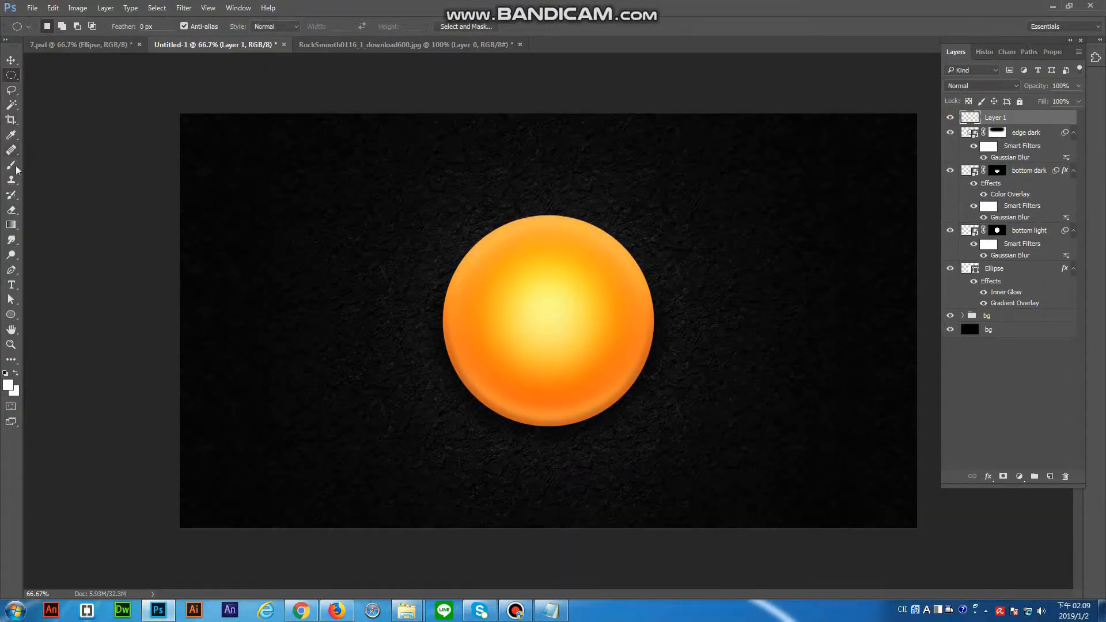
left_click_drag(296, 180, 839, 205)
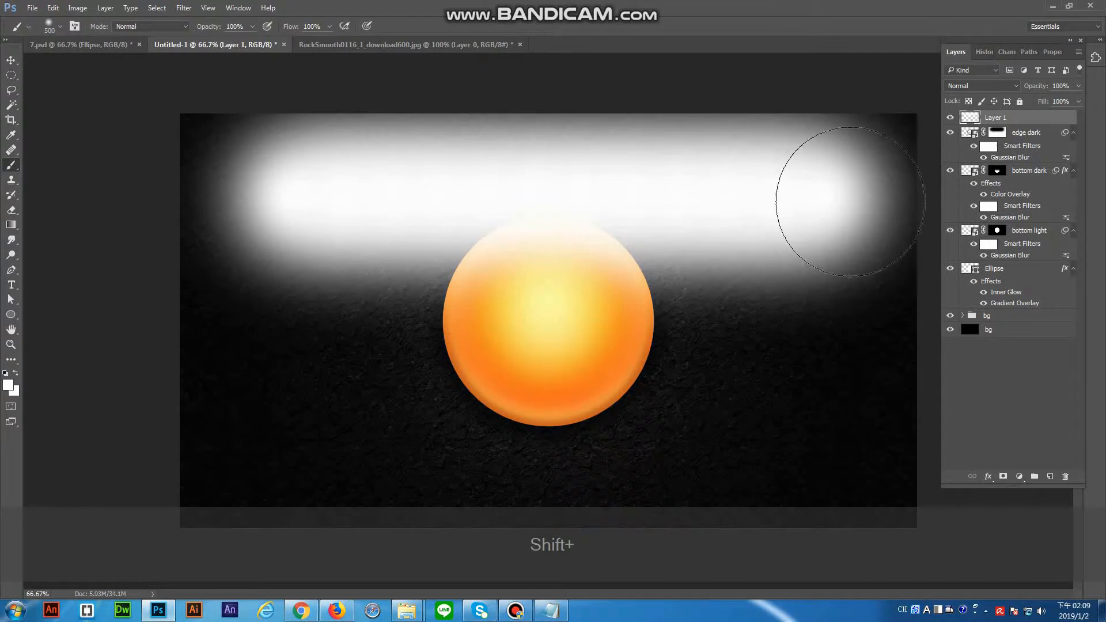
left_click(1003, 476)
Select everything outside the Ellipse outline and fill that area with black on the edge dark layer mask
left_click(970, 269, "ctrl")
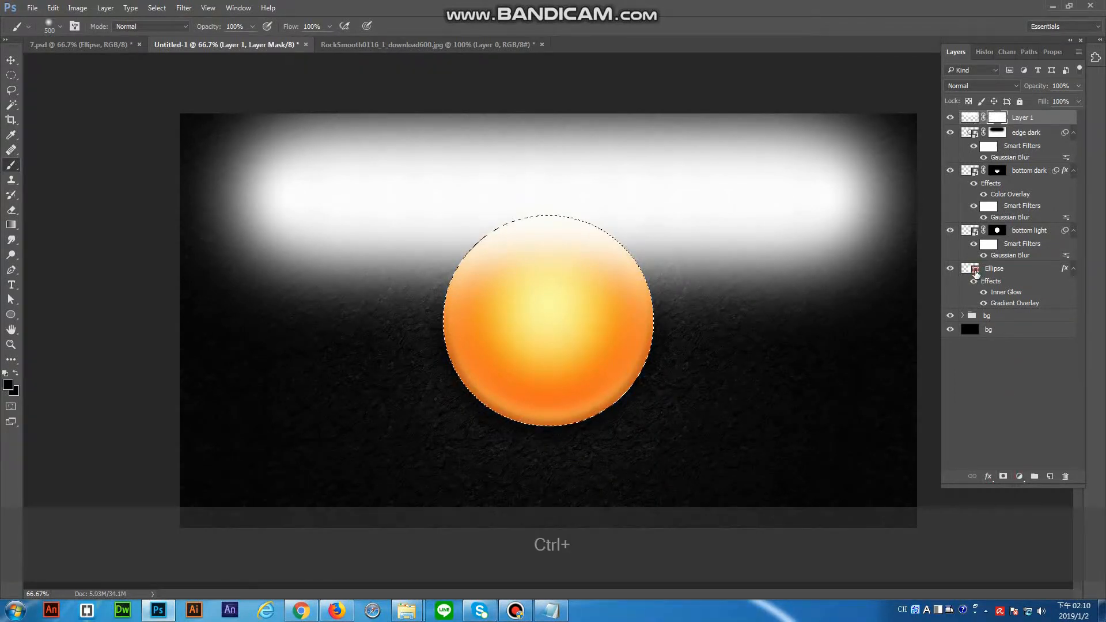
left_click(996, 133)
key("ctrl+shift+i")
key("m")
right_click(723, 278)
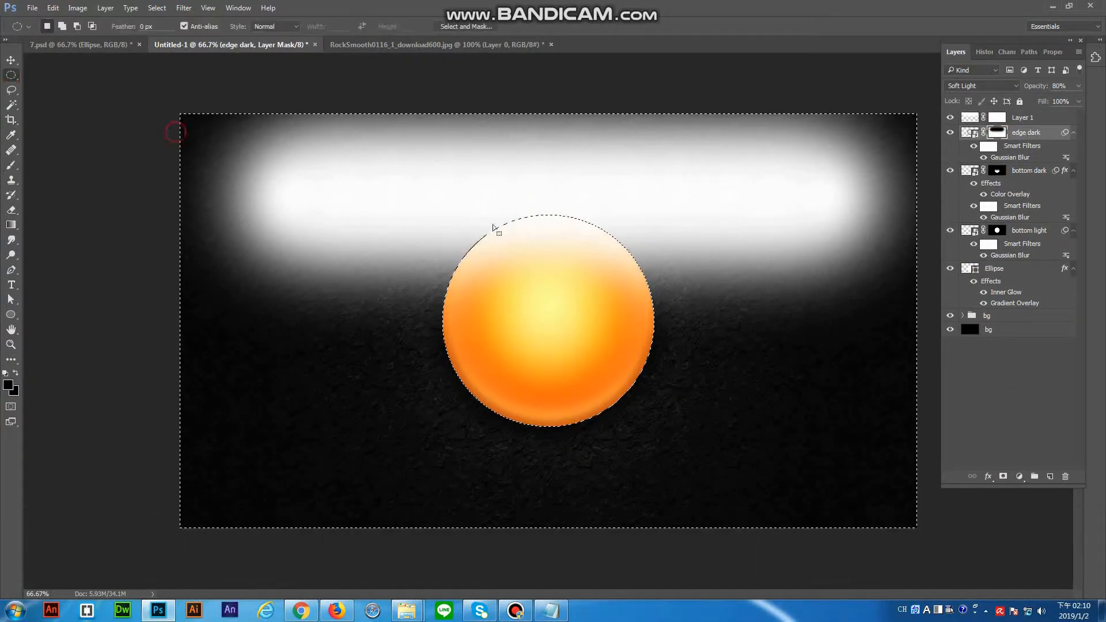
left_click(810, 400)
Fill the white band layer's mask with black outside the circle and deselect
left_click(997, 118)
right_click(748, 286)
left_click(789, 453)
key("Return")
key("ctrl+d")
Set the white band layer to Soft Light blending at 80% opacity
left_click(982, 85)
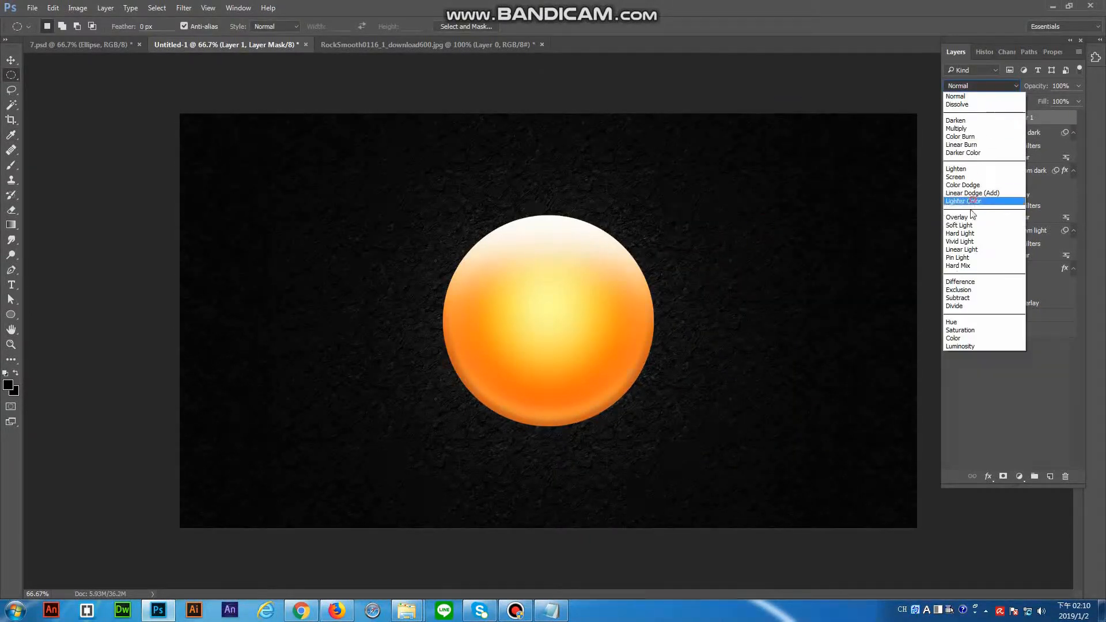
left_click(966, 226)
left_click_drag(1046, 86, 1034, 86)
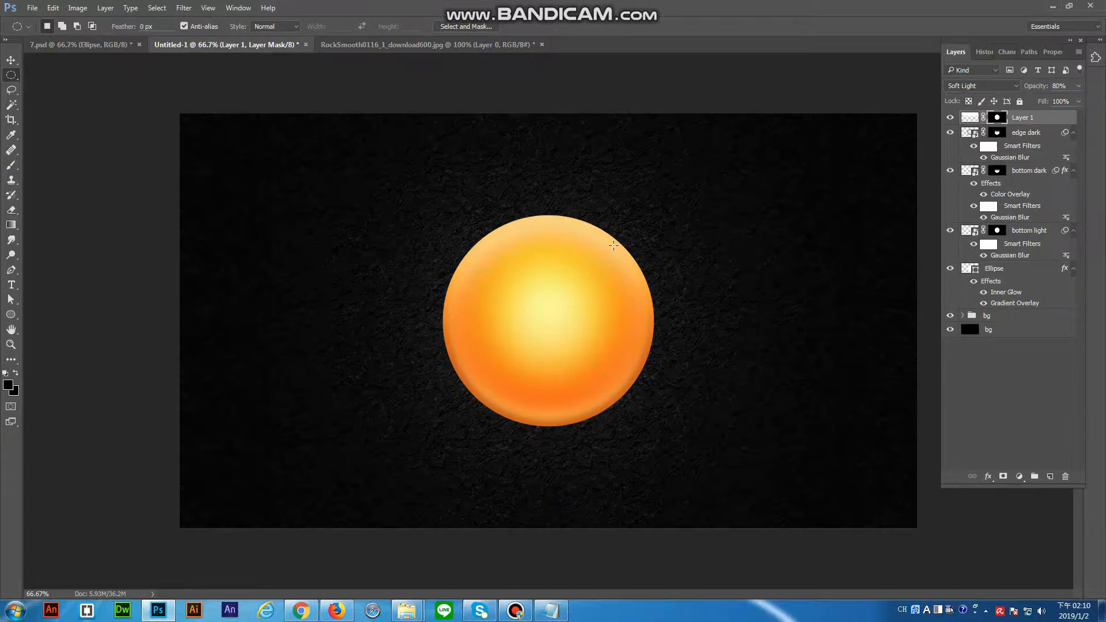
Set up a soft 200 px brush with white as the foreground colour and undo the test dab
key("b")
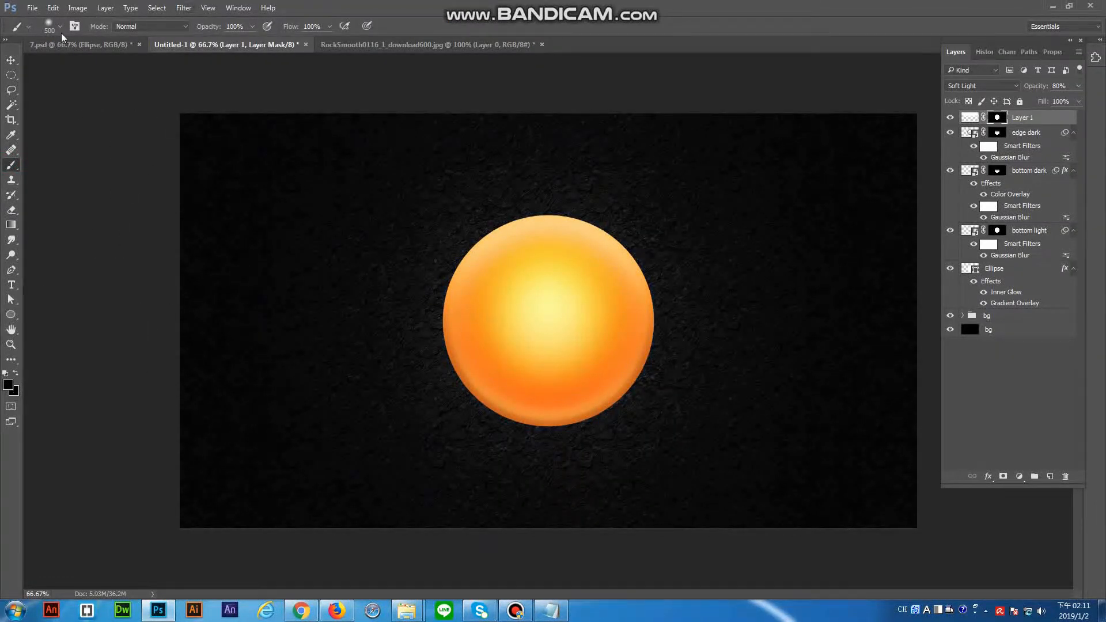
left_click(60, 26)
type("3")
key("Return")
left_click(8, 384)
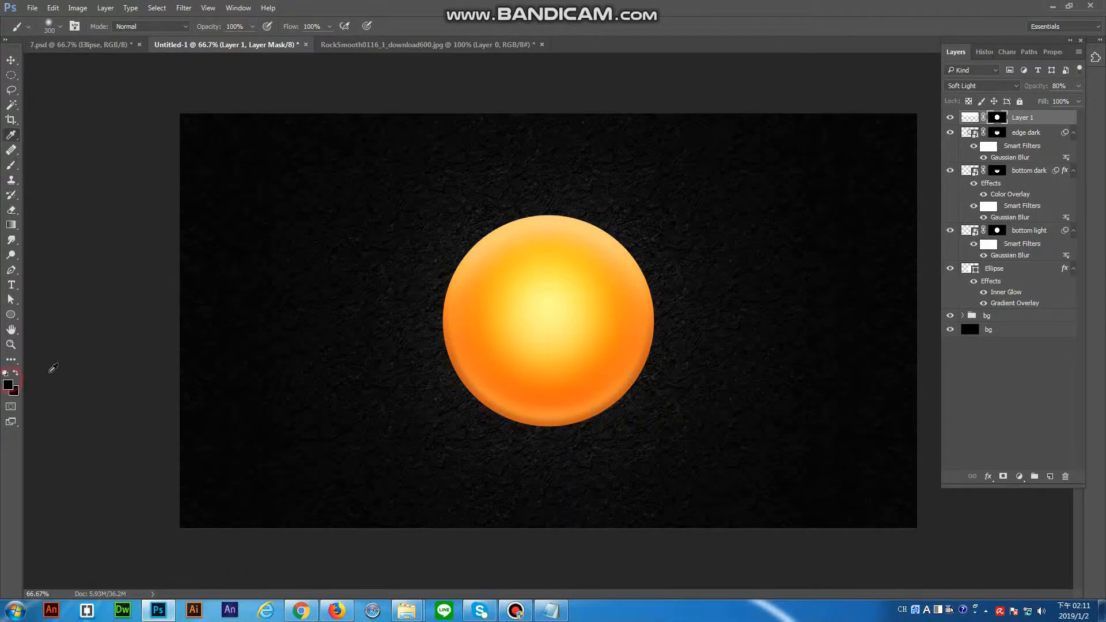
left_click_drag(628, 251, 587, 153)
left_click(870, 233)
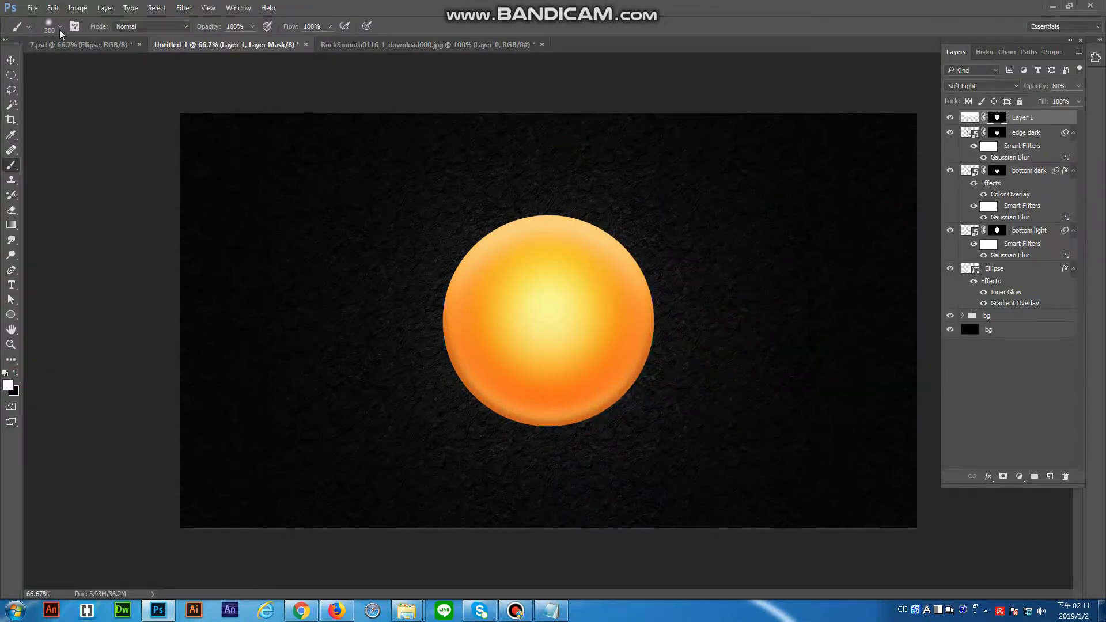
left_click(60, 27)
left_click(768, 6)
key("ctrl+z")
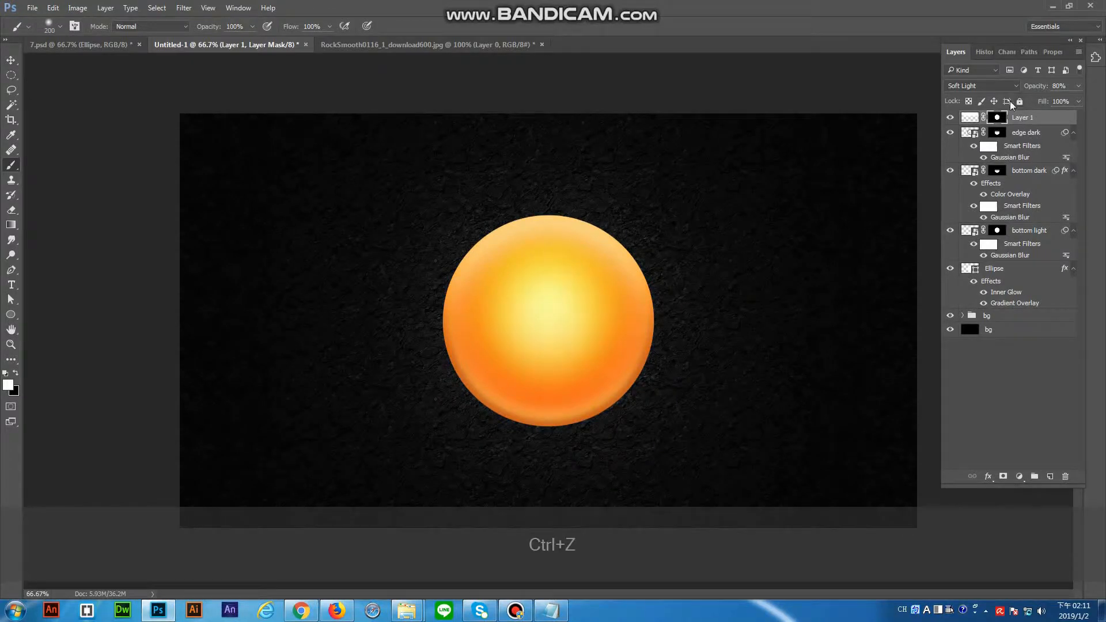
Create a new layer, paint one soft white spot, and move it over the sphere's middle
key("shift+ctrl+n")
key("Return")
left_click(766, 269)
key("ctrl+z")
left_click(698, 314)
key("v")
left_click_drag(672, 315, 503, 311)
Check the Ellipse's centre position and place the white spot at X 960 px, Y 540.50 px
left_click(972, 287)
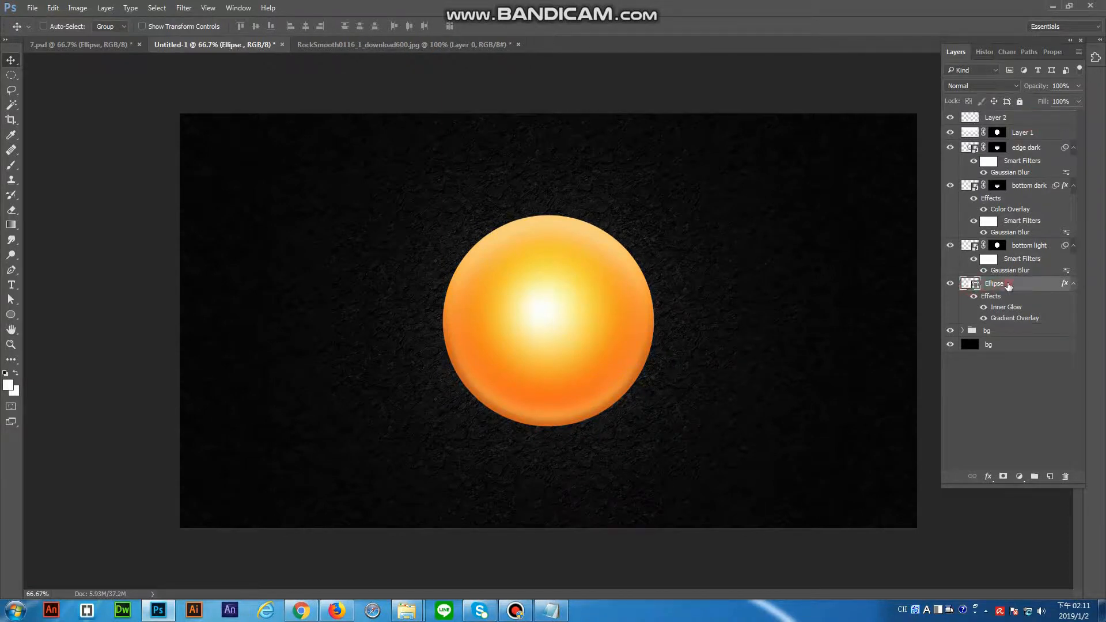
key("ctrl+t")
key("Escape")
left_click(1004, 118)
key("ctrl+t")
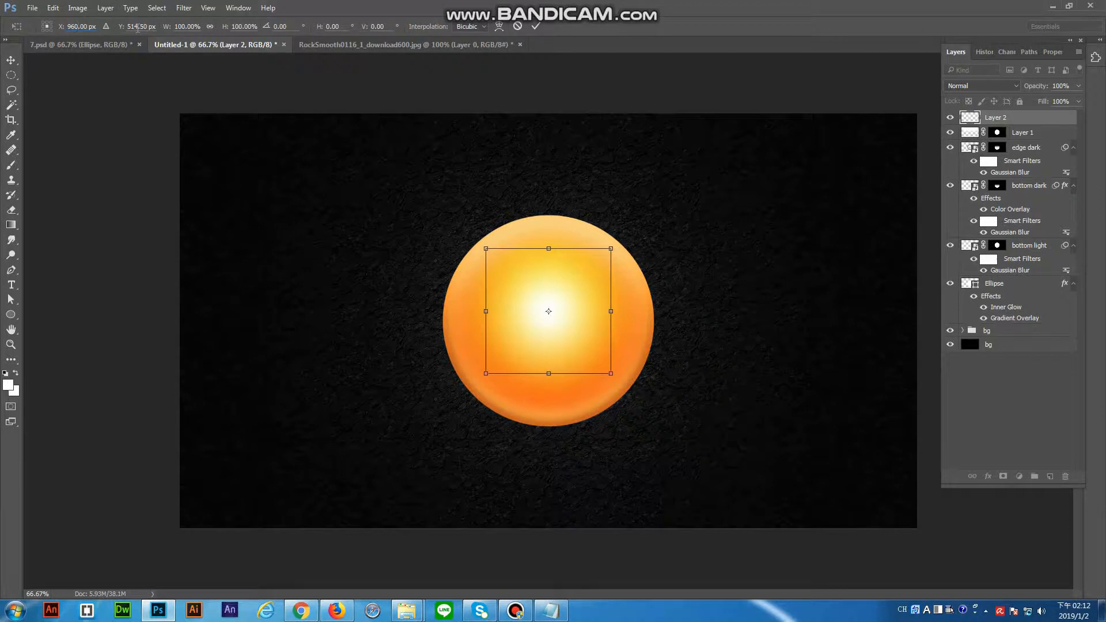
type("40")
left_click(7, 61)
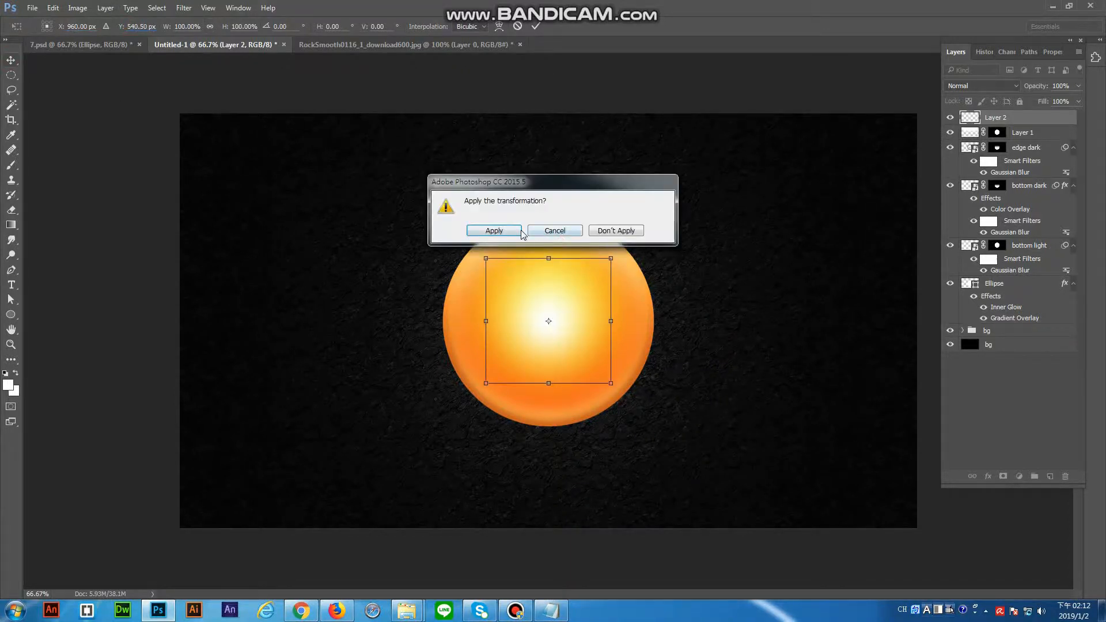
key("Return")
Set the white spot layer's blending to Soft Light and rename the layer center light
left_click(982, 86)
left_click(963, 228)
left_click(1004, 86)
left_click(967, 218)
left_click(993, 87)
left_click(971, 226)
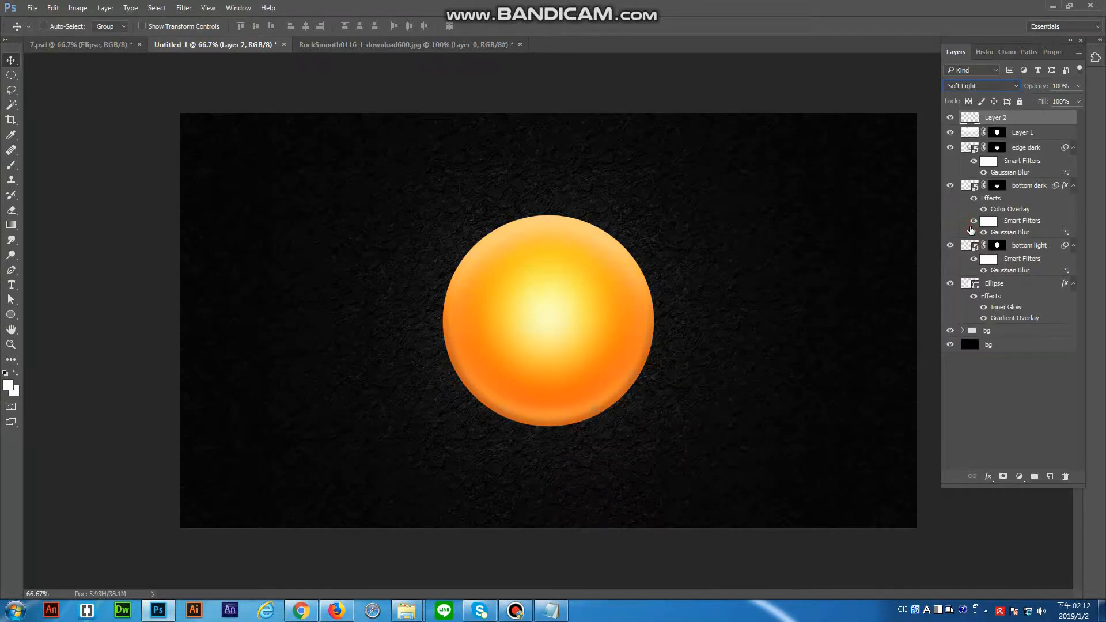
double_click(996, 117)
type("center light")
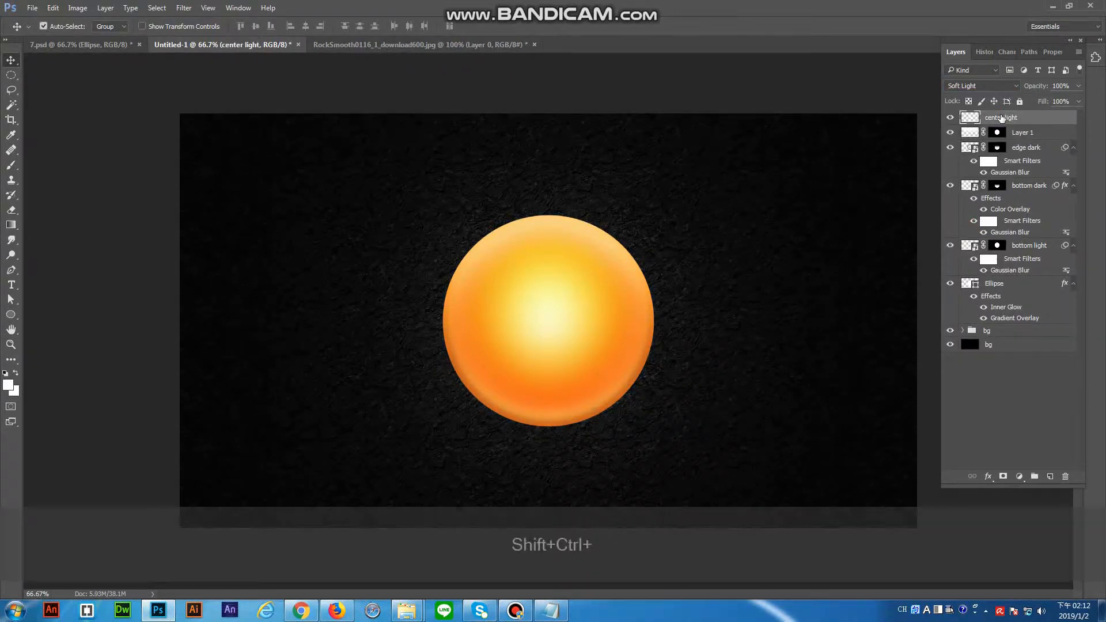
Create another new layer and paint a single soft white spot beside the sphere's upper-right edge
key("ctrl+shift+n")
key("Return")
left_click(11, 165)
left_click(358, 267)
key("ctrl+z")
left_click(659, 248)
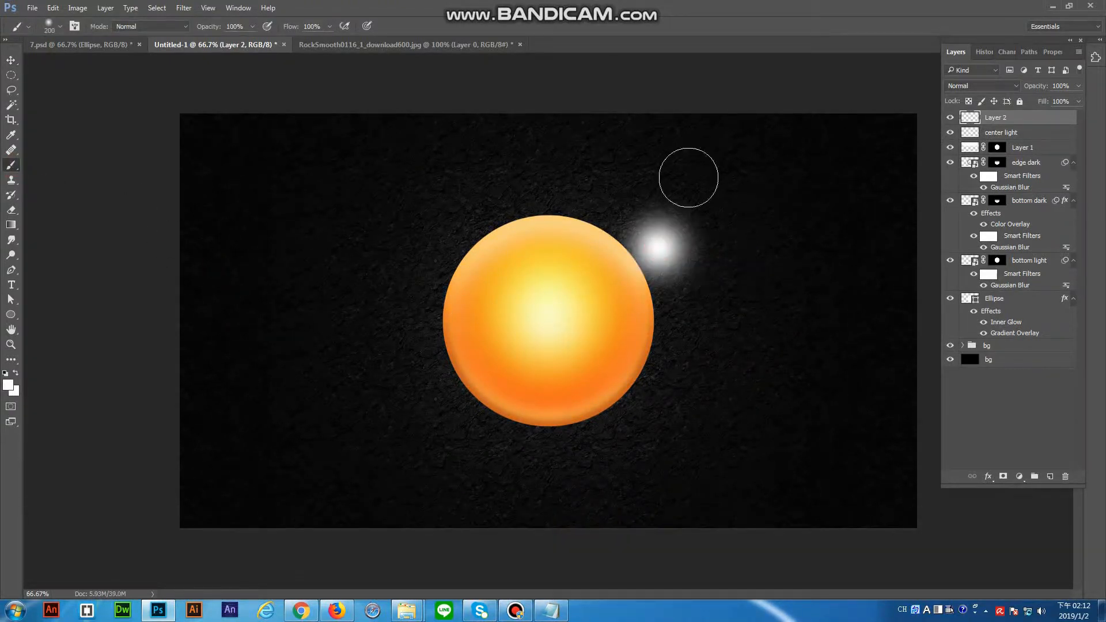
Warp the new white spot into a crescent with the Arc style at 100% bend
left_click(53, 8)
mouse_move(115, 254)
left_click(262, 328)
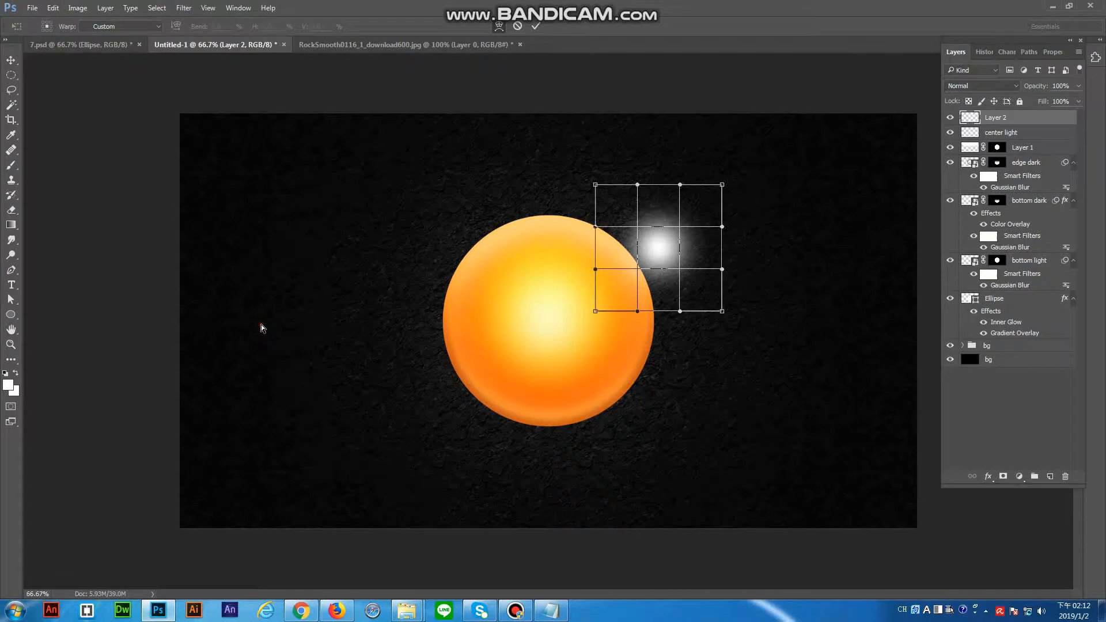
left_click(154, 29)
left_click(118, 83)
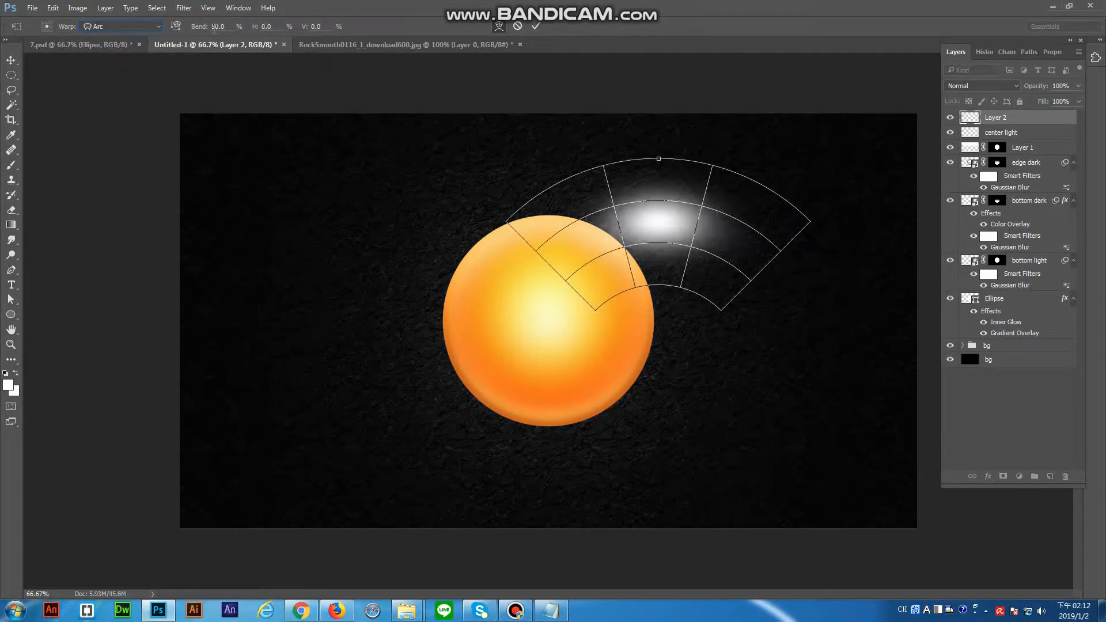
type("100")
left_click(10, 61)
left_click(507, 232)
left_click(543, 230)
key("Escape")
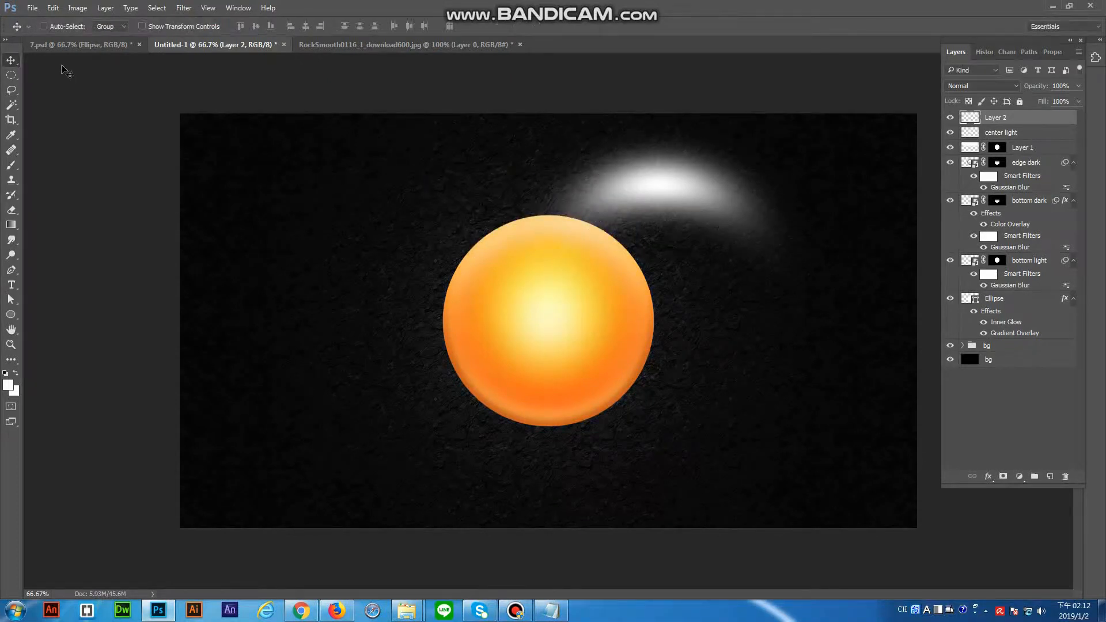
Scale the white crescent down to about 44% and place it outside the sphere's upper-right edge
left_click_drag(668, 185, 666, 197)
key("ctrl+t")
left_click_drag(812, 137, 627, 227)
left_click_drag(602, 269, 724, 197)
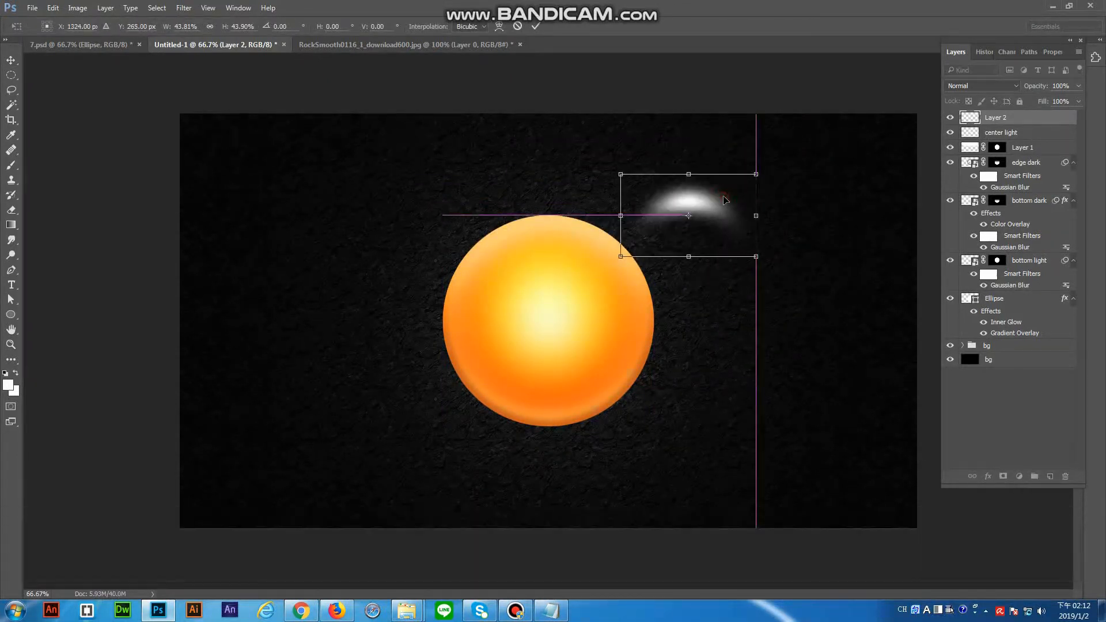
double_click(723, 197)
Select the left half of the white crescent with a rectangular marquee and delete it
right_click(11, 77)
left_click(58, 74)
left_click_drag(588, 153, 690, 341)
key("Delete")
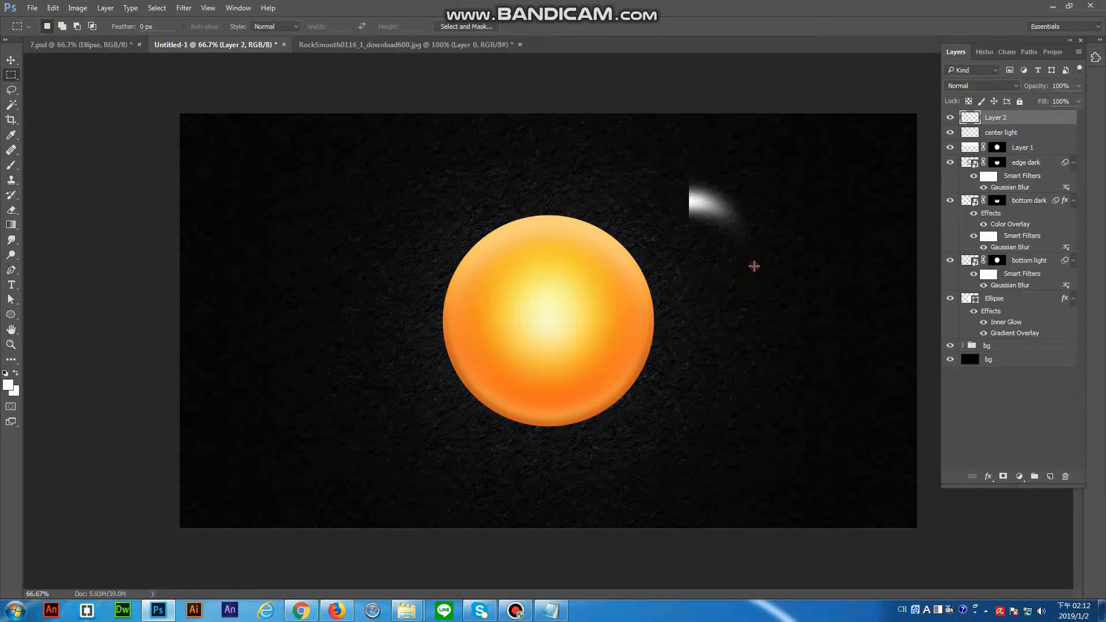
Duplicate the remaining half crescent, flip the copy horizontally, and join it to the original's cut edge
key("ctrl+j")
left_click(52, 8)
mouse_move(138, 254)
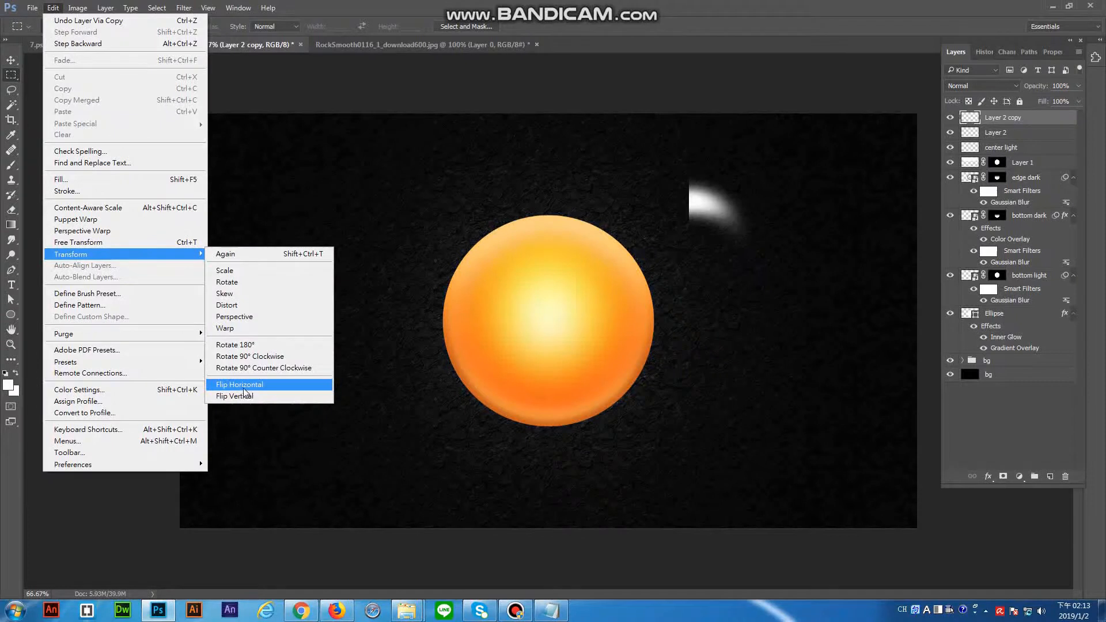
left_click(244, 388)
left_click(12, 64)
left_click_drag(722, 206, 695, 205)
Merge the two crescent halves into one layer and rename it circle light
left_click(996, 132, "shift")
key("ctrl+shift+e")
double_click(1005, 117)
type("circle")
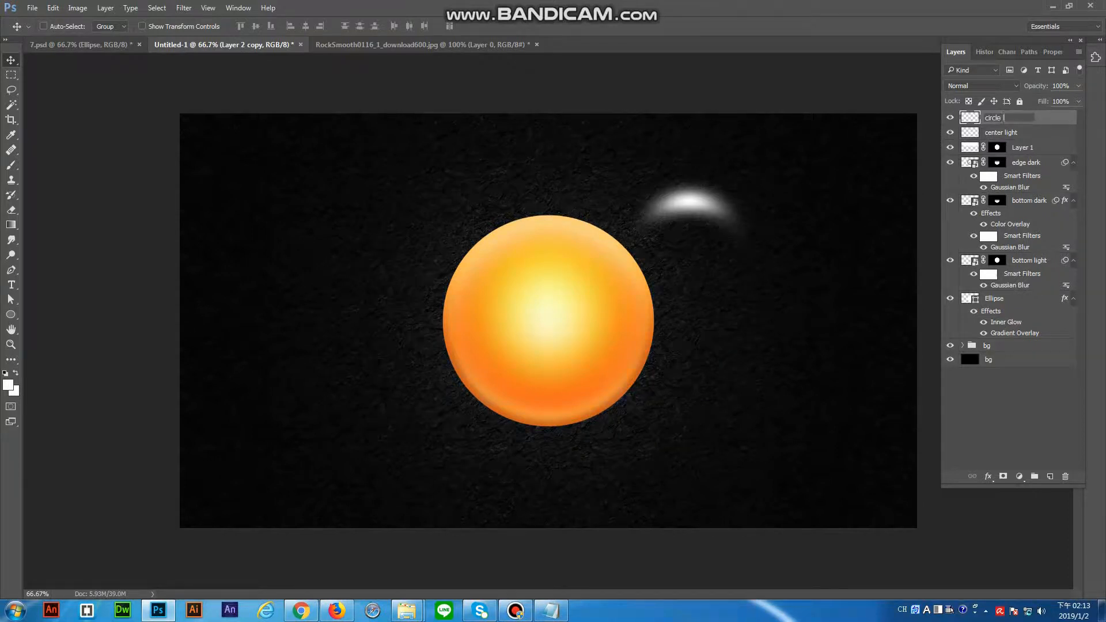
type(" light")
key("Return")
Rotate the circle light crescent 20° counter-clockwise and place it on the sphere's upper-left area
left_click_drag(694, 205, 558, 264)
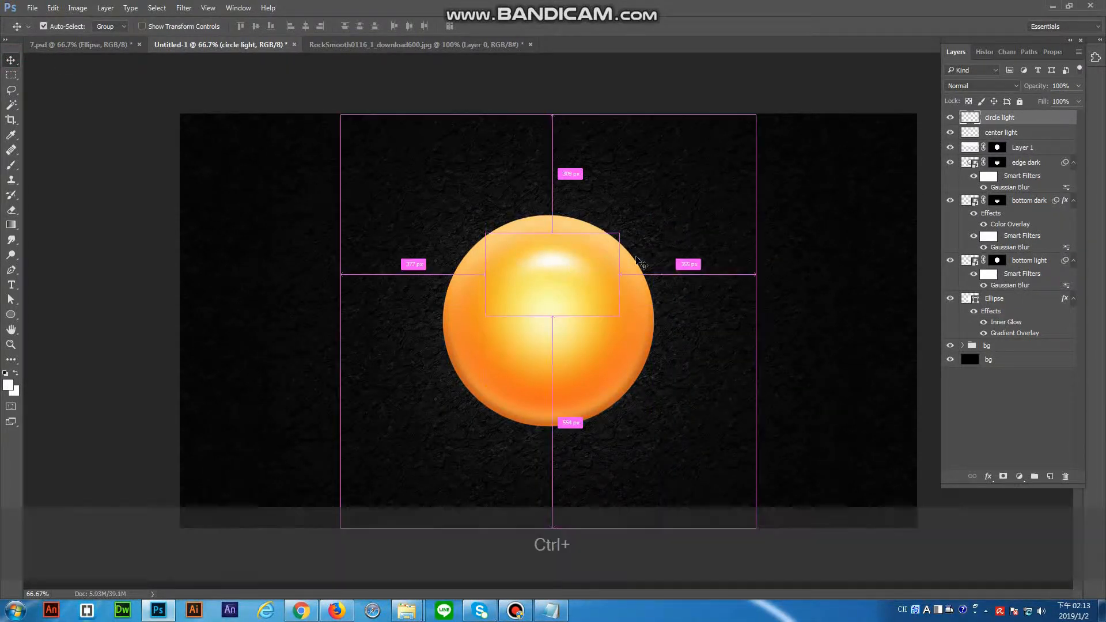
key("ctrl+t")
left_click_drag(641, 205, 622, 180)
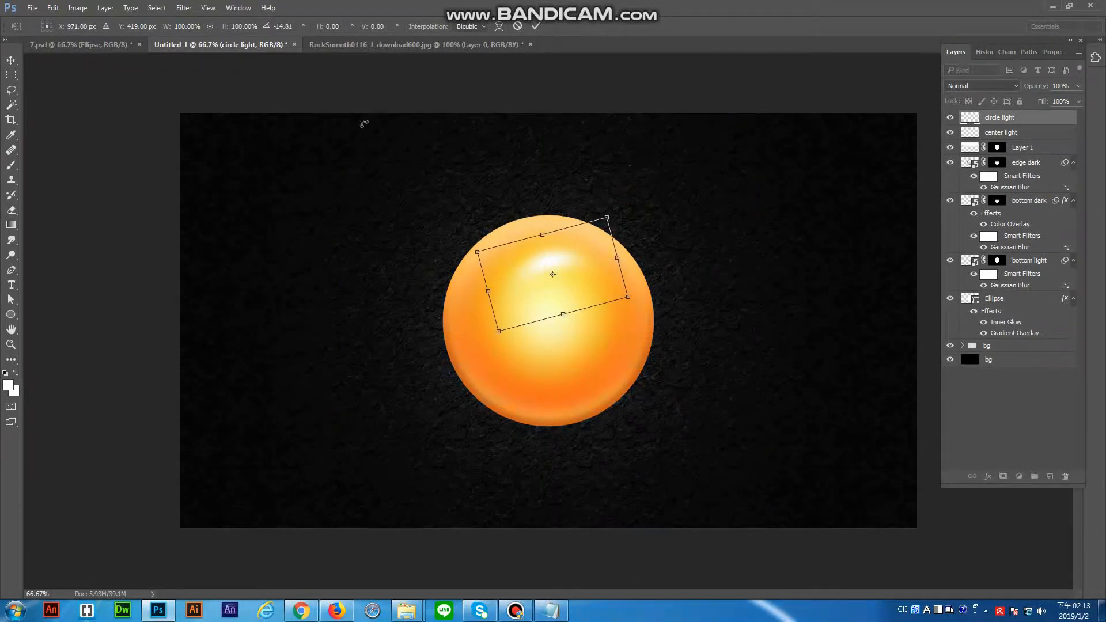
type("20")
left_click(11, 60)
left_click(468, 230)
left_click_drag(549, 266, 523, 263)
left_click(525, 267)
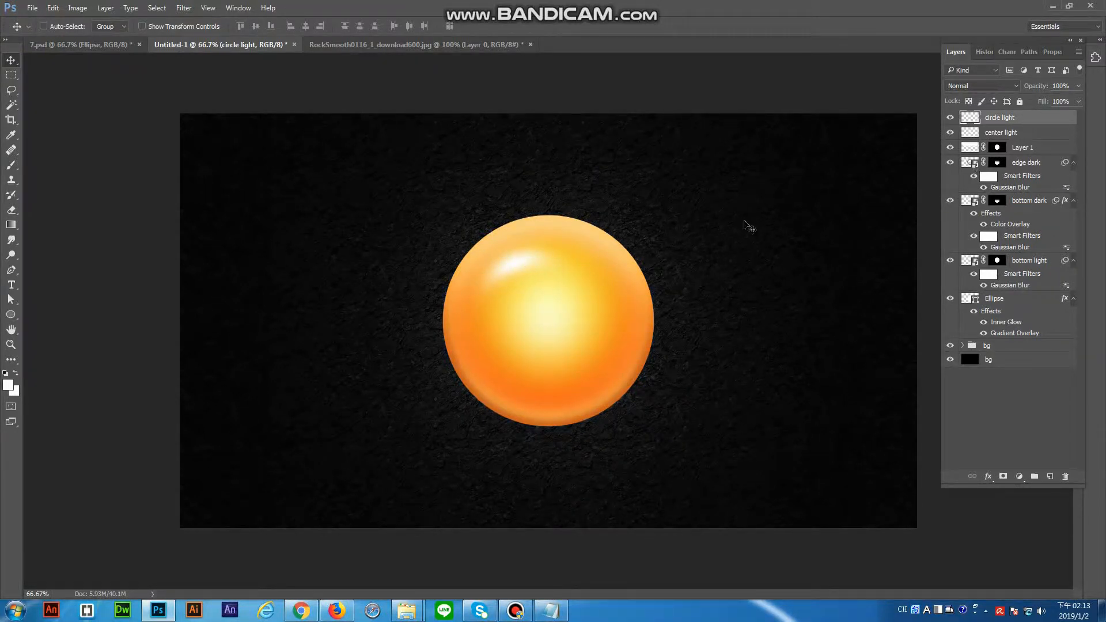
Rotate the circle light crescent a further 5° counter-clockwise
key("ctrl+t")
type("5")
key("Return")
left_click(276, 26)
type("-")
key("Return")
left_click(8, 63)
key("Return")
Set the circle light layer's blending mode to Overlay
left_click(983, 86)
left_click(957, 218)
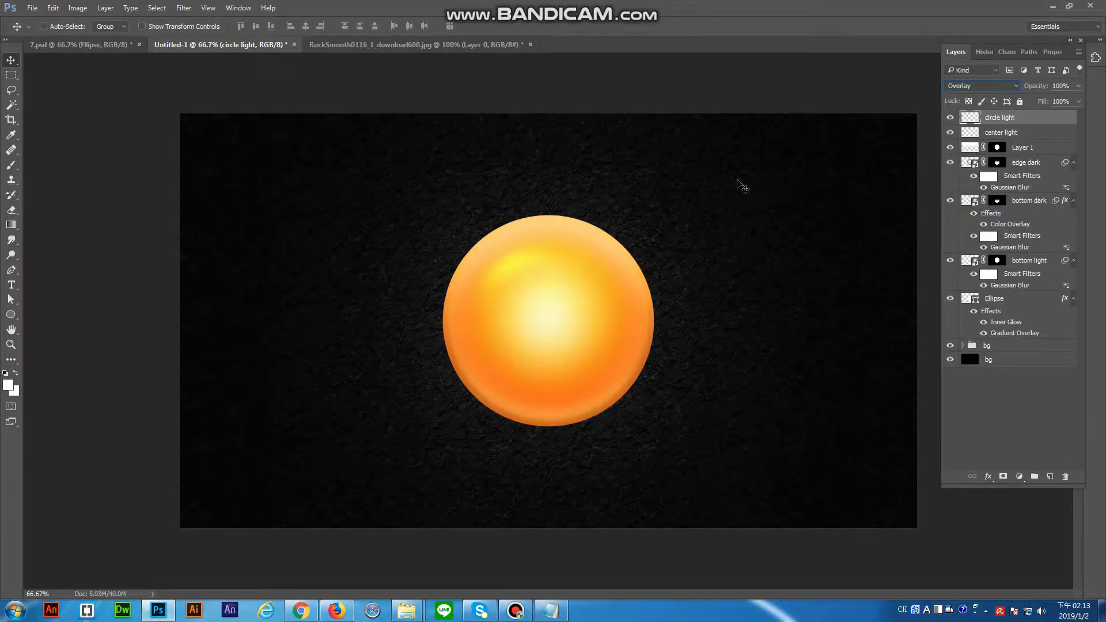
left_click(983, 86)
left_click(959, 225)
left_click(982, 86)
Duplicate the circle light layer and remove the copy suffix from the duplicate's name
key("ctrl+j")
double_click(1020, 118)
left_click_drag(1019, 117, 1068, 118)
key("BackSpace")
key("Return")
Rotate the duplicated highlight about 150° and position it on the sphere's lower-right area
left_click(53, 8)
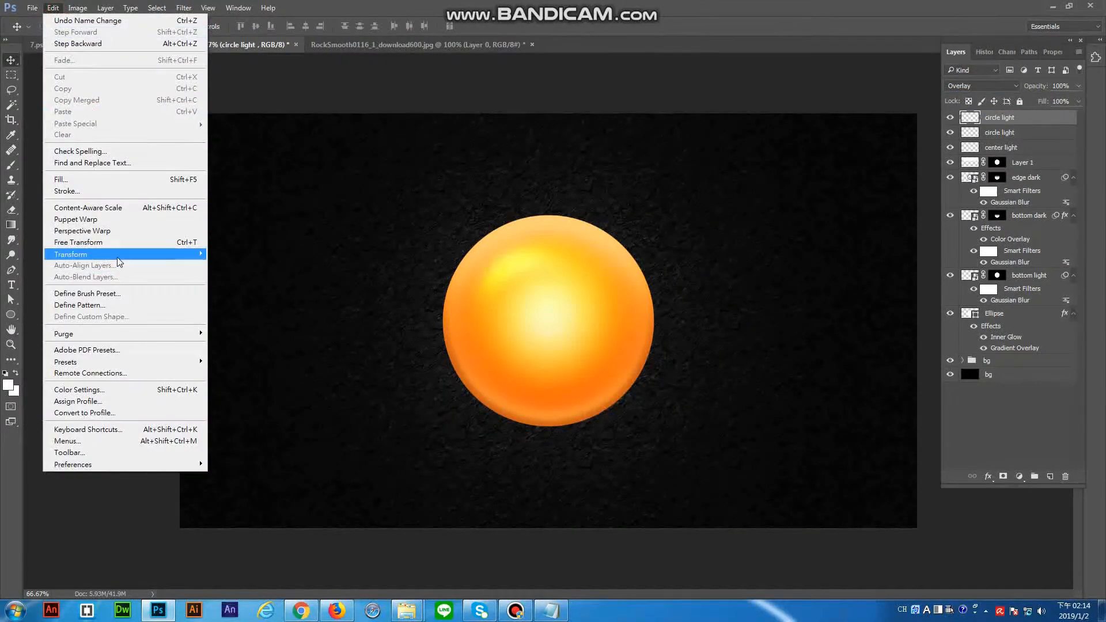
mouse_move(119, 259)
key("ctrl+t")
left_click_drag(582, 256, 487, 368, "shift")
left_click_drag(567, 324, 592, 368)
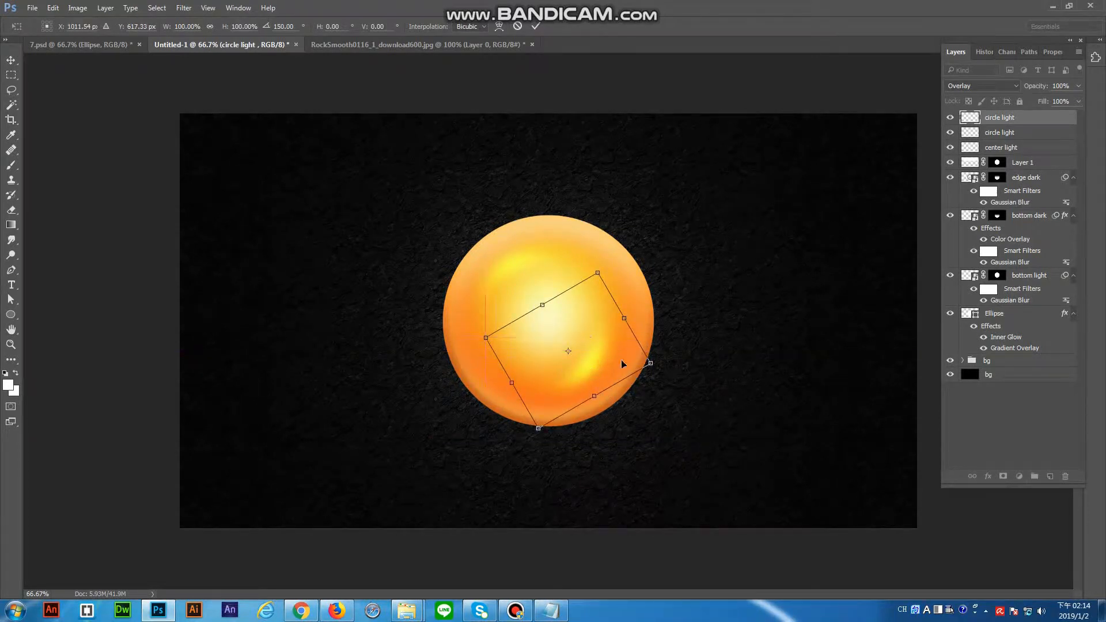
key("Return")
key("ctrl")
key("ctrl+t")
left_click_drag(740, 251, 752, 284)
key("Return")
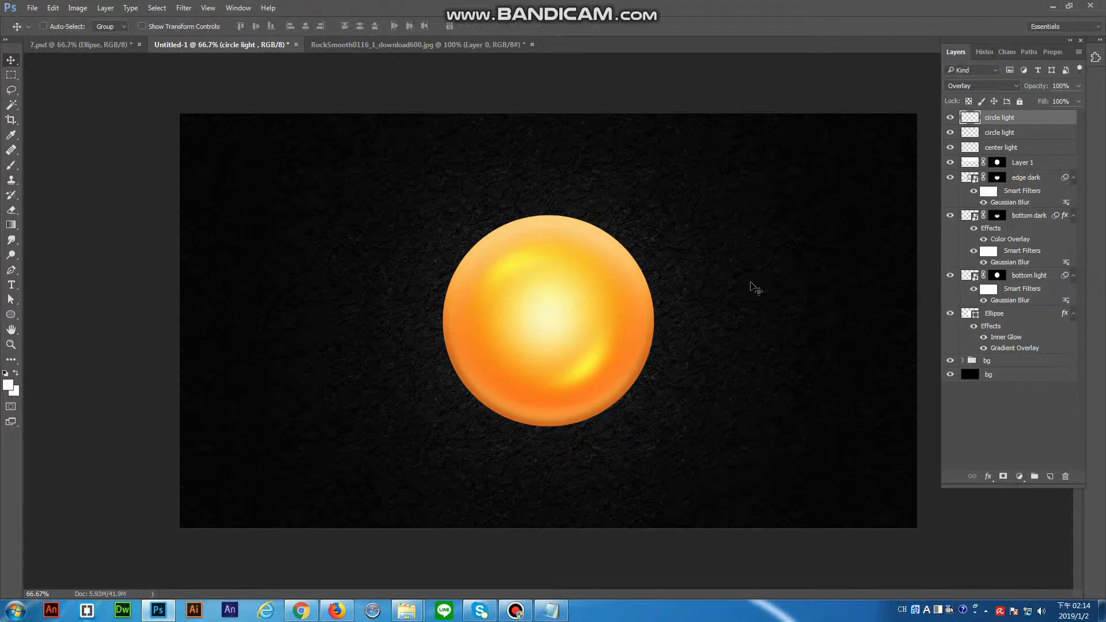
Duplicate the upper-left circle light highlight, scale the copy to 50%, and position it over the original
left_click(1010, 133)
key("ctrl+j")
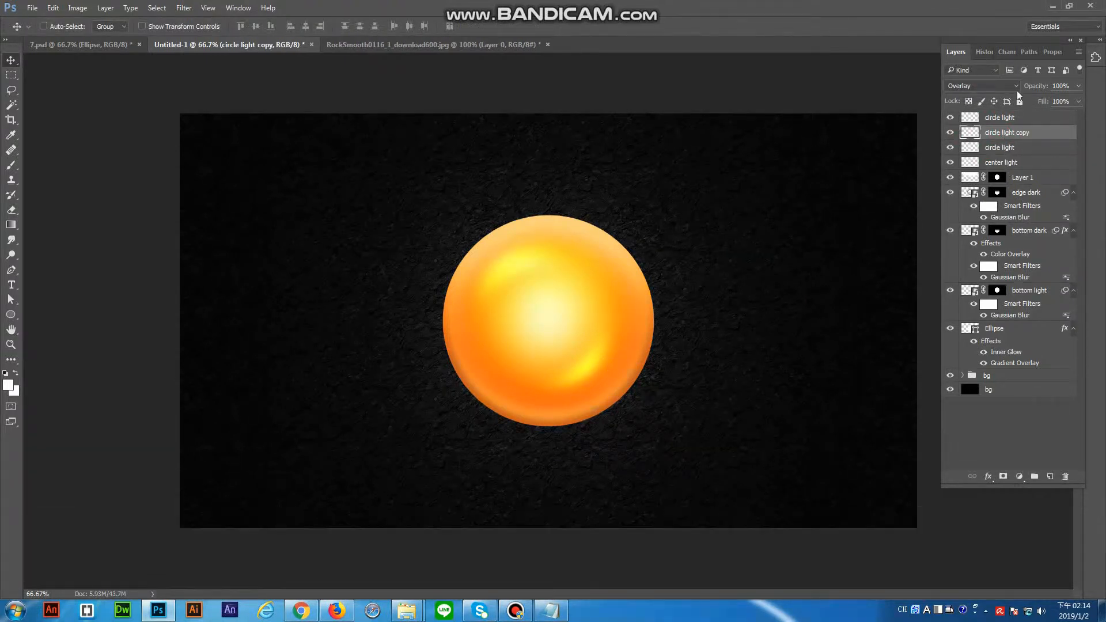
key("ctrl+t")
type("50")
key("Return")
left_click(11, 60)
left_click(491, 229)
left_click_drag(528, 270, 522, 271)
Rename the smaller upper-left highlight's layer from circle light copy to circle light
left_click(1009, 149)
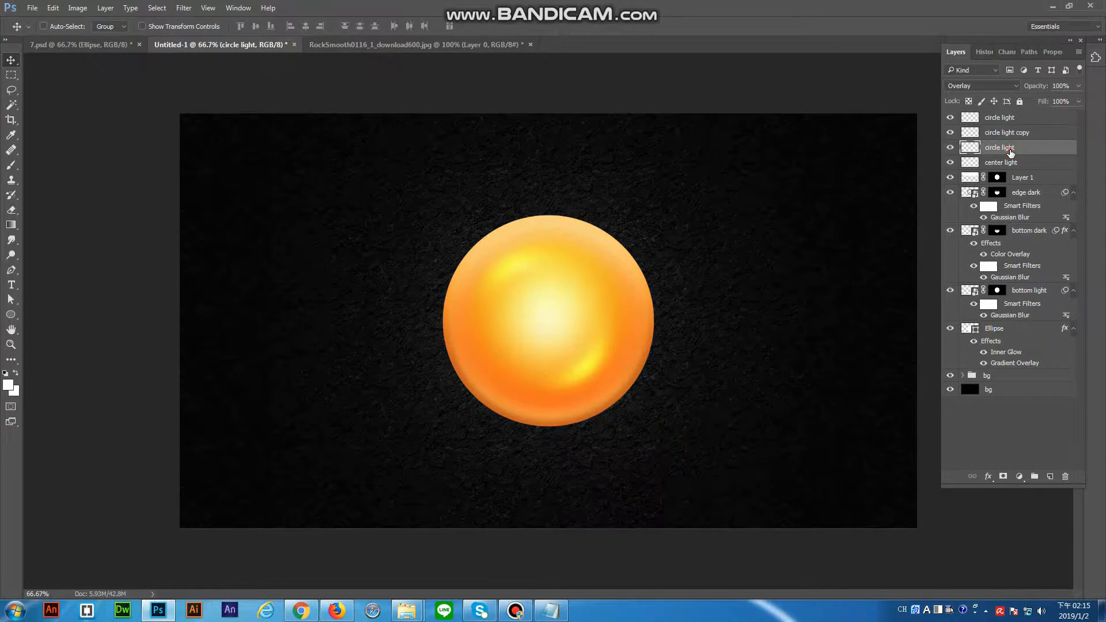
left_click(1008, 119)
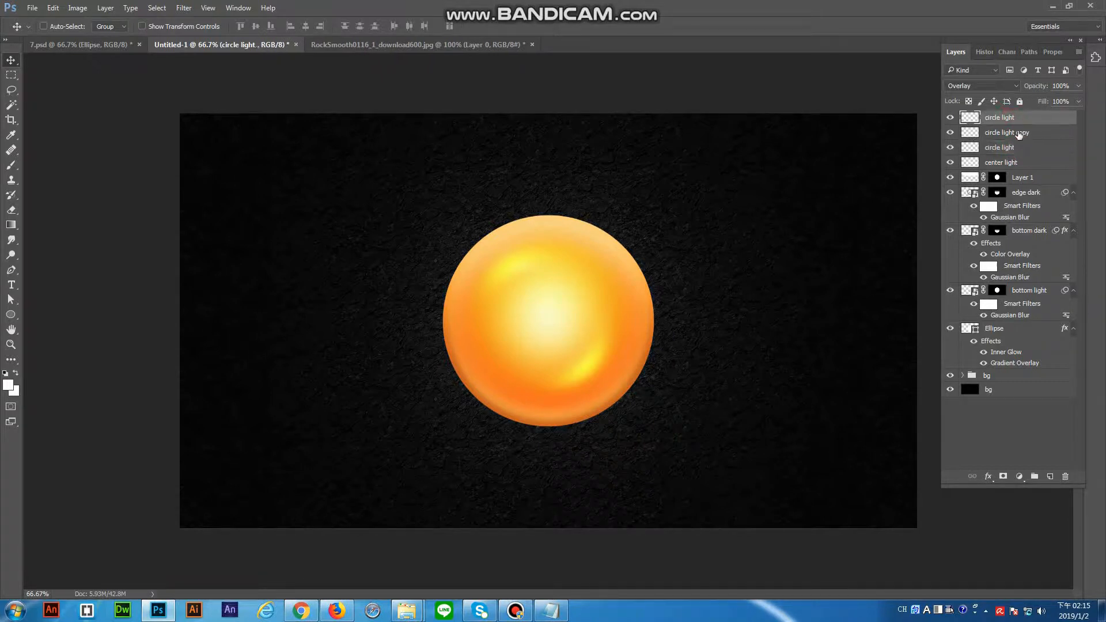
double_click(1018, 133)
left_click_drag(1016, 133, 1084, 138)
key("BackSpace")
key("Return")
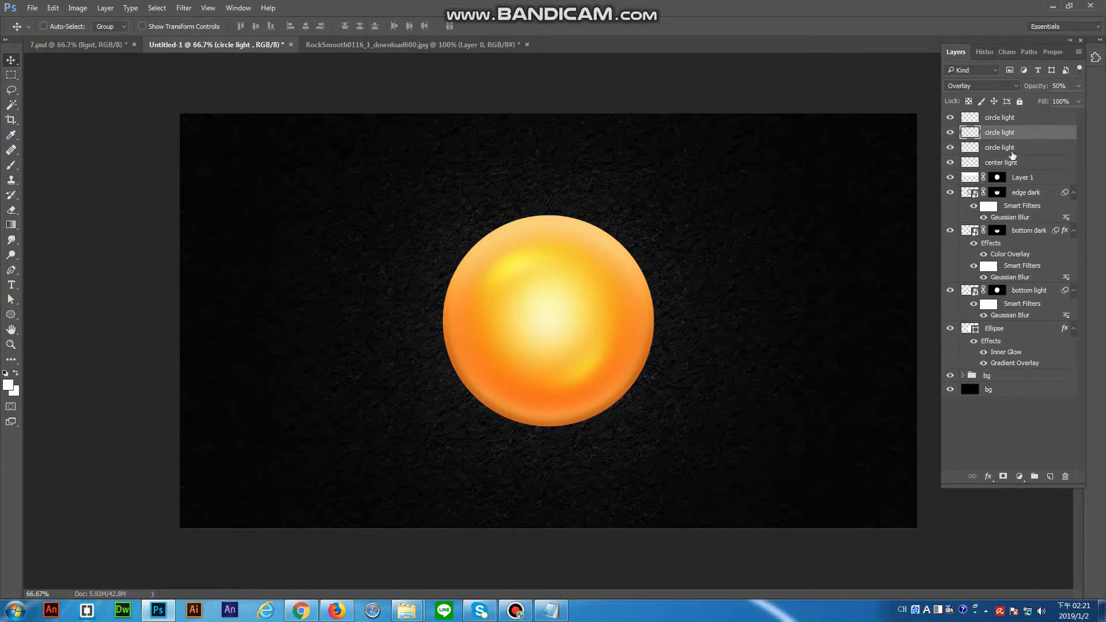
Select the two upper-left circle light layers, rotate them slightly together, and nudge them into place
left_click(1011, 151)
left_click(951, 148)
left_click(950, 148)
left_click(949, 117)
left_click(948, 117)
left_click(1008, 136)
left_click(1009, 152, "ctrl")
key("ctrl+t")
left_click_drag(590, 202, 585, 199)
key("Return")
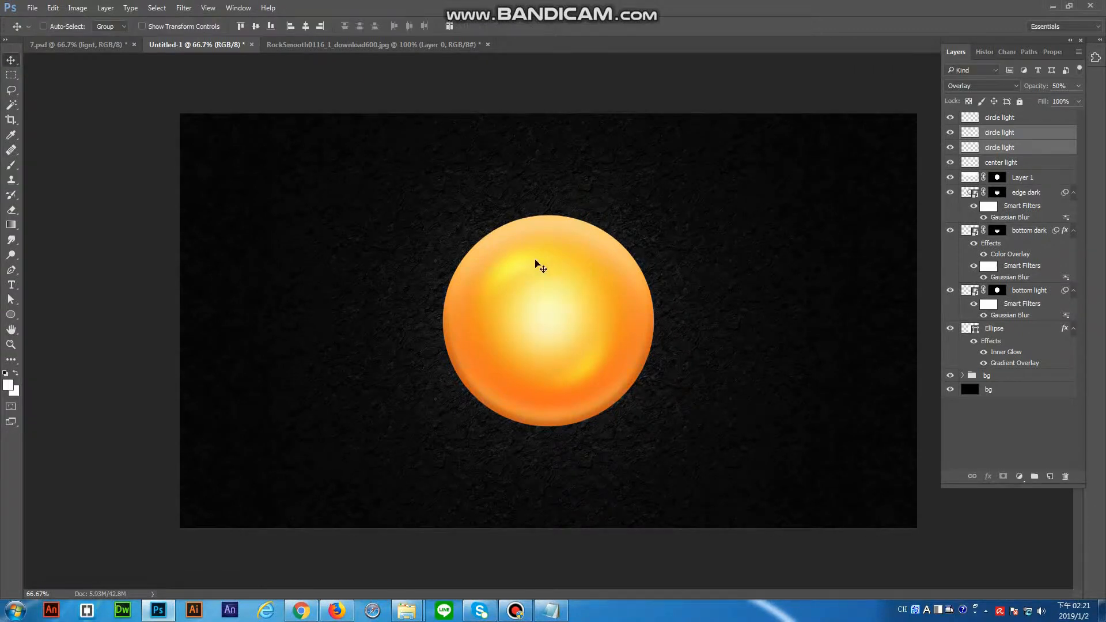
left_click_drag(526, 270, 525, 271)
Shift the orange stop of the Ellipse's Gradient Overlay to a slightly redder orange and compare before and after
double_click(1013, 363)
left_click(555, 179)
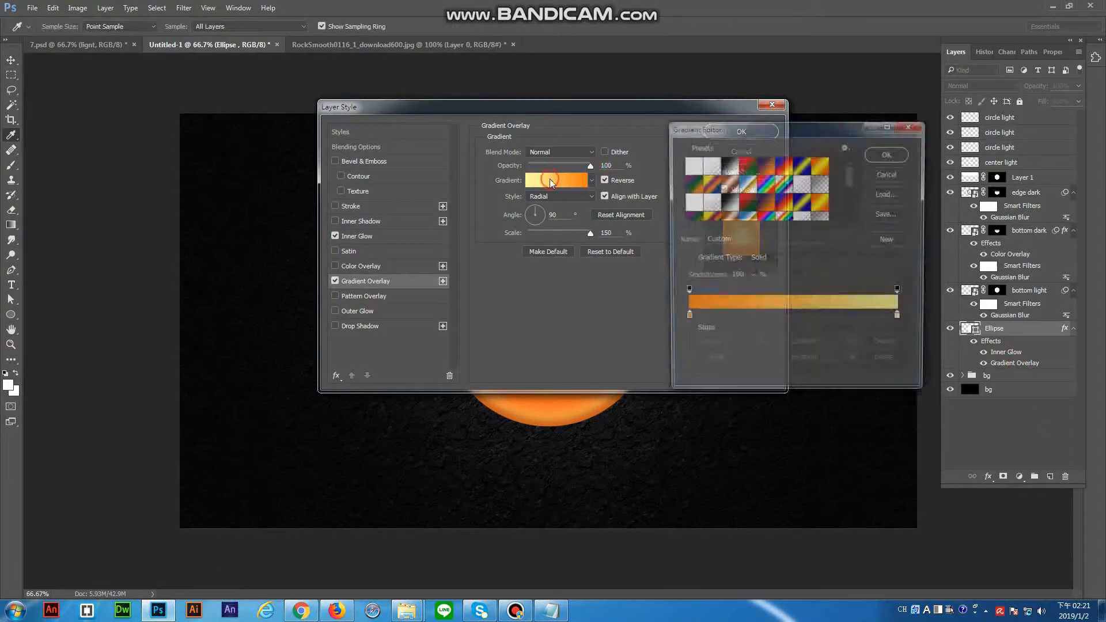
double_click(687, 317)
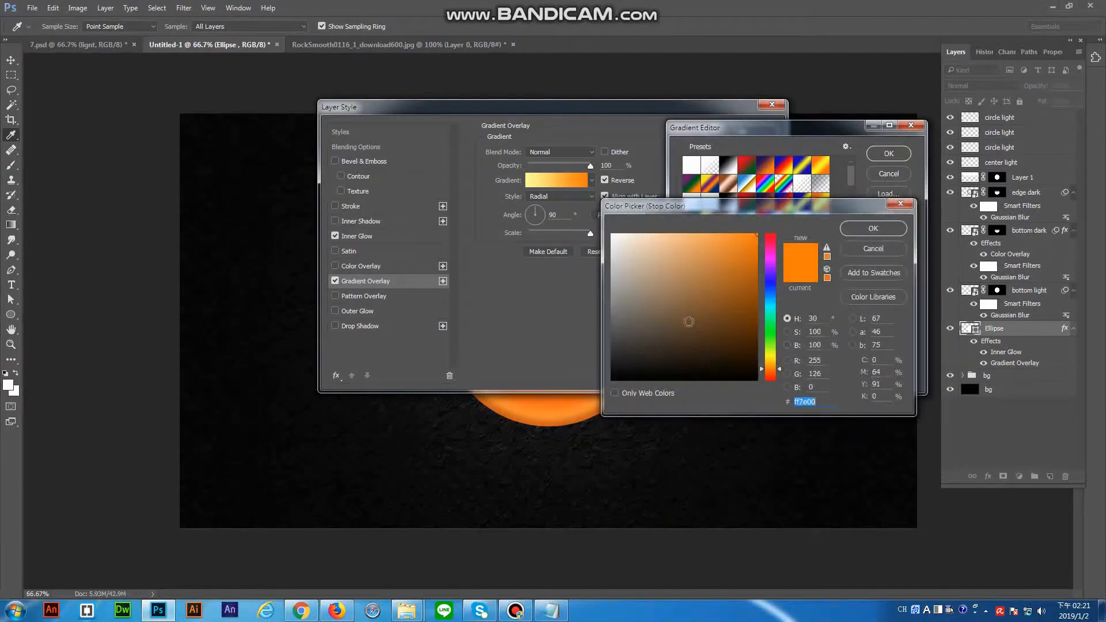
left_click(770, 374)
left_click(873, 228)
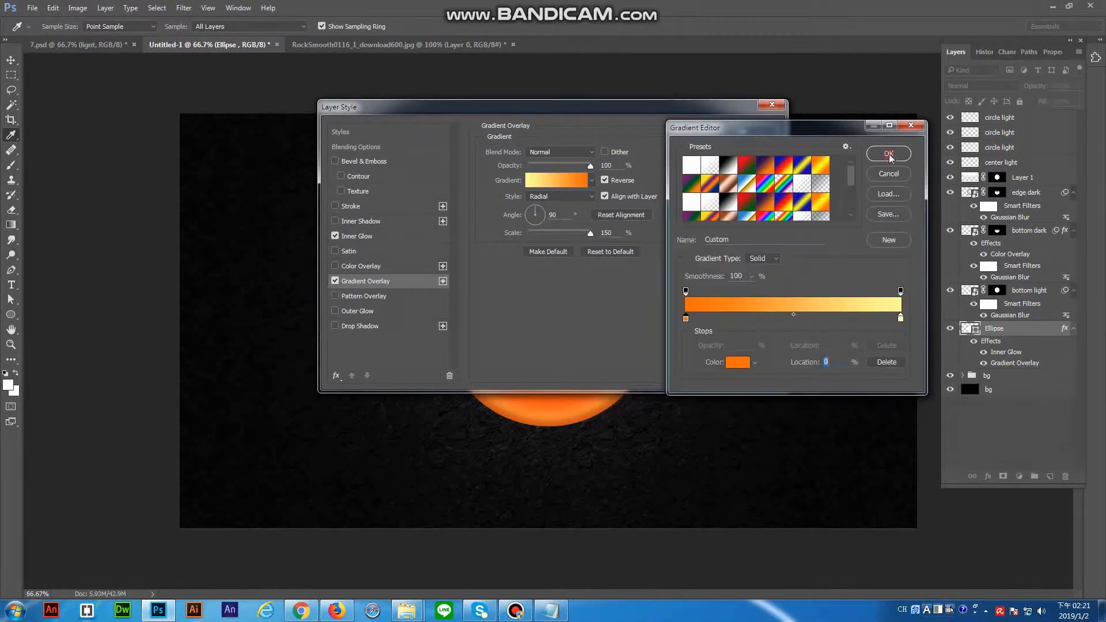
left_click(889, 153)
left_click(746, 126)
key("ctrl+z")
key("ctrl+z")
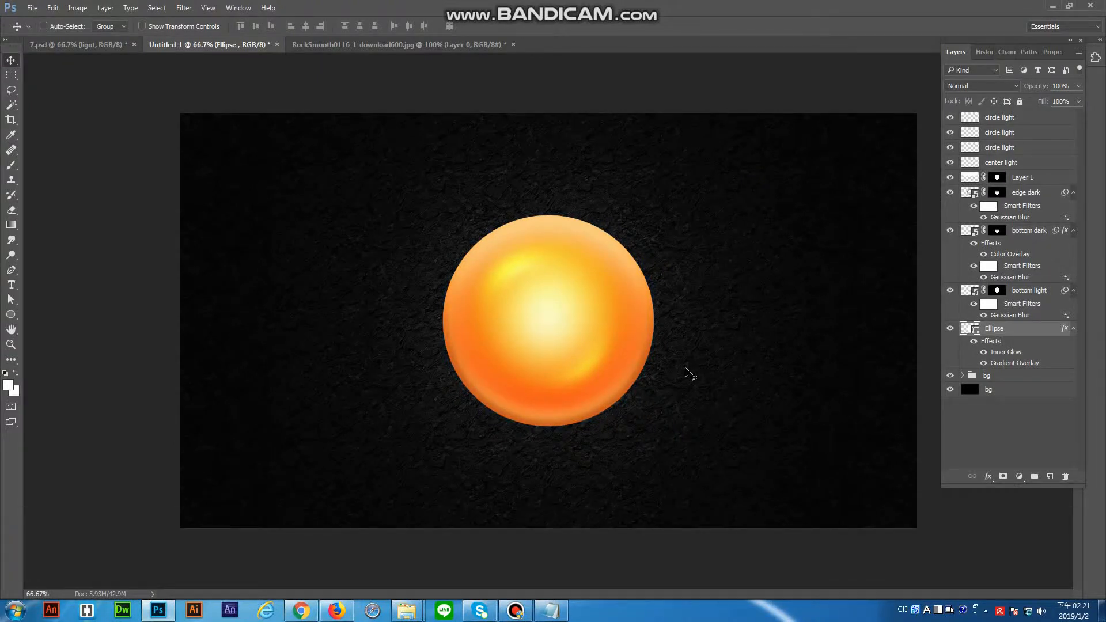
Group the three circle light layers and name the group circle light
left_click(1008, 148)
left_click(1012, 117, "shift")
key("ctrl+shift+g")
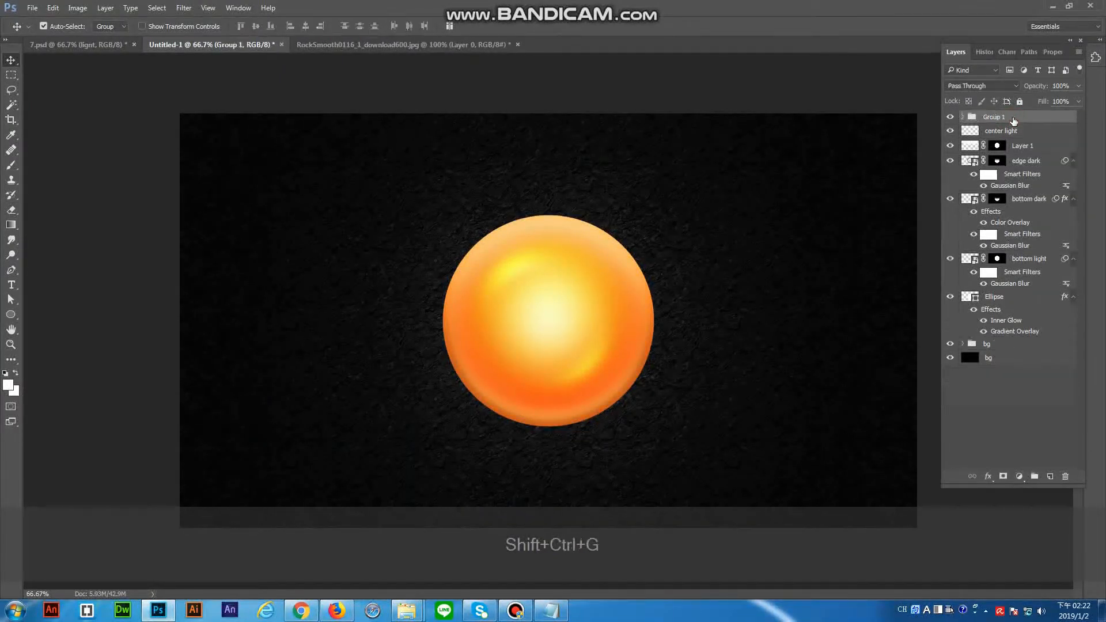
left_click(962, 117)
double_click(1010, 130)
key("ctrl+c")
right_click(1024, 131)
left_click(1005, 154)
double_click(999, 117)
key("ctrl+v")
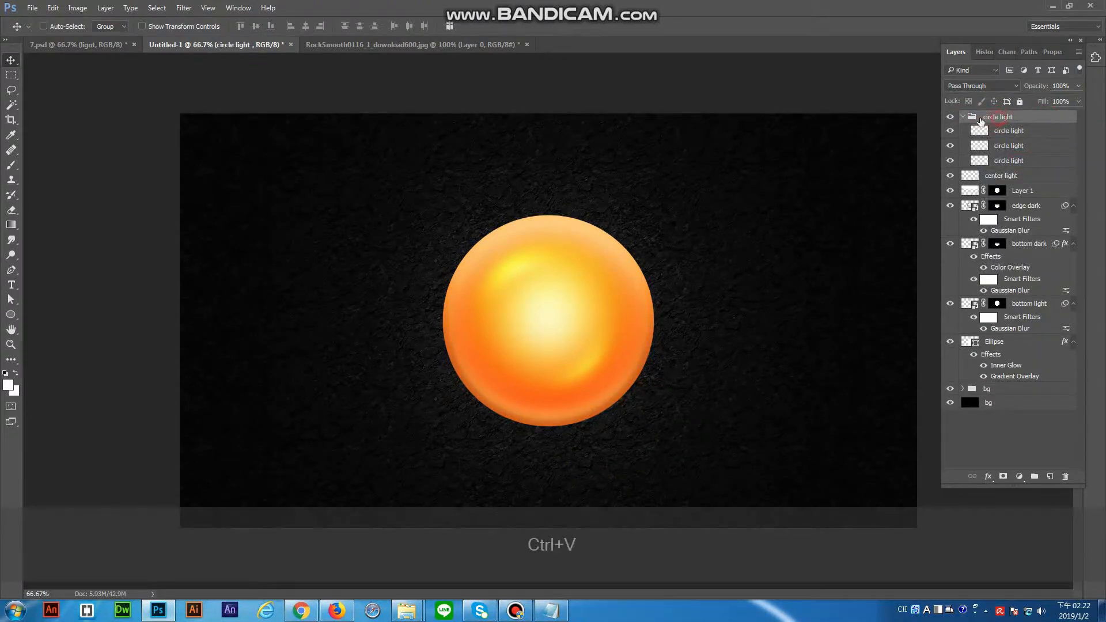
Duplicate the circle light group, set the copy's opacity to 60%, and rename it circle light
left_click(962, 117)
key("ctrl+j")
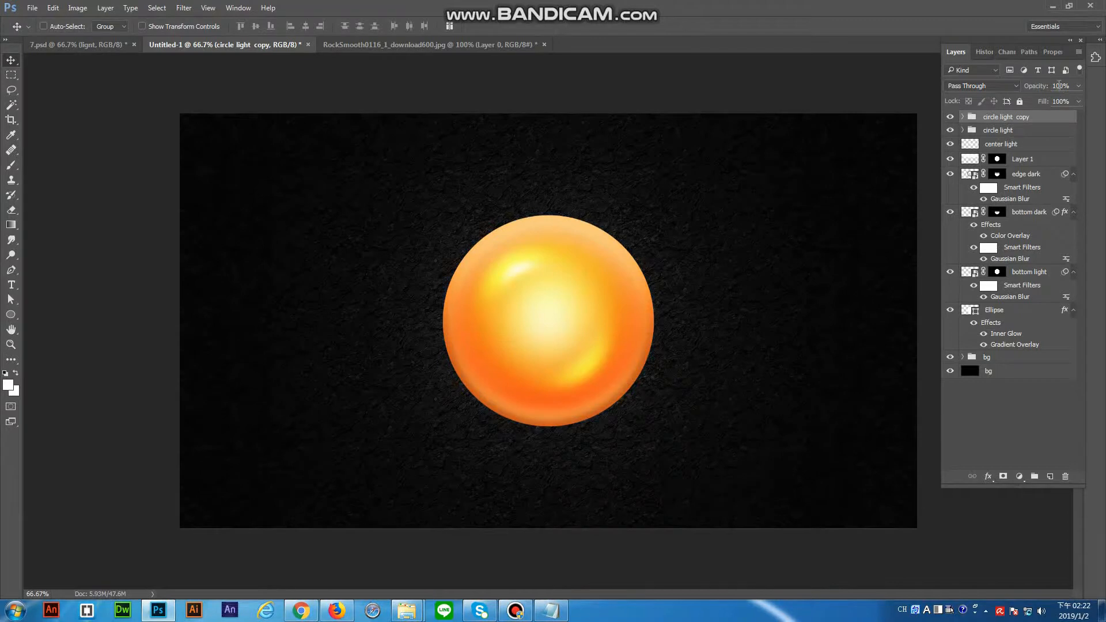
left_click(1045, 87)
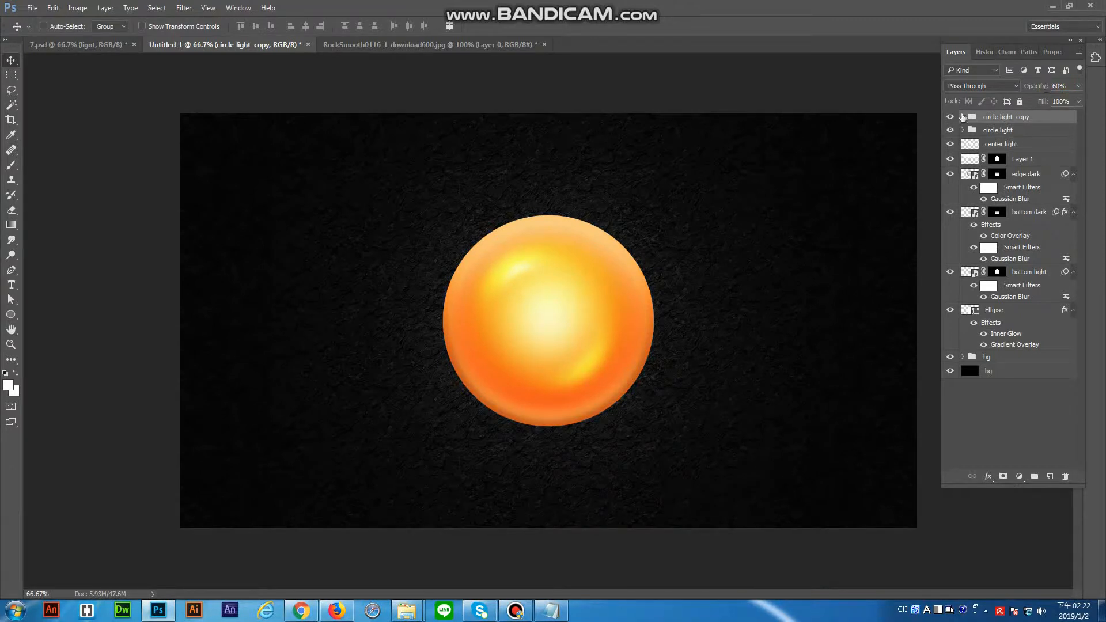
double_click(1018, 117)
key("BackSpace")
key("Return")
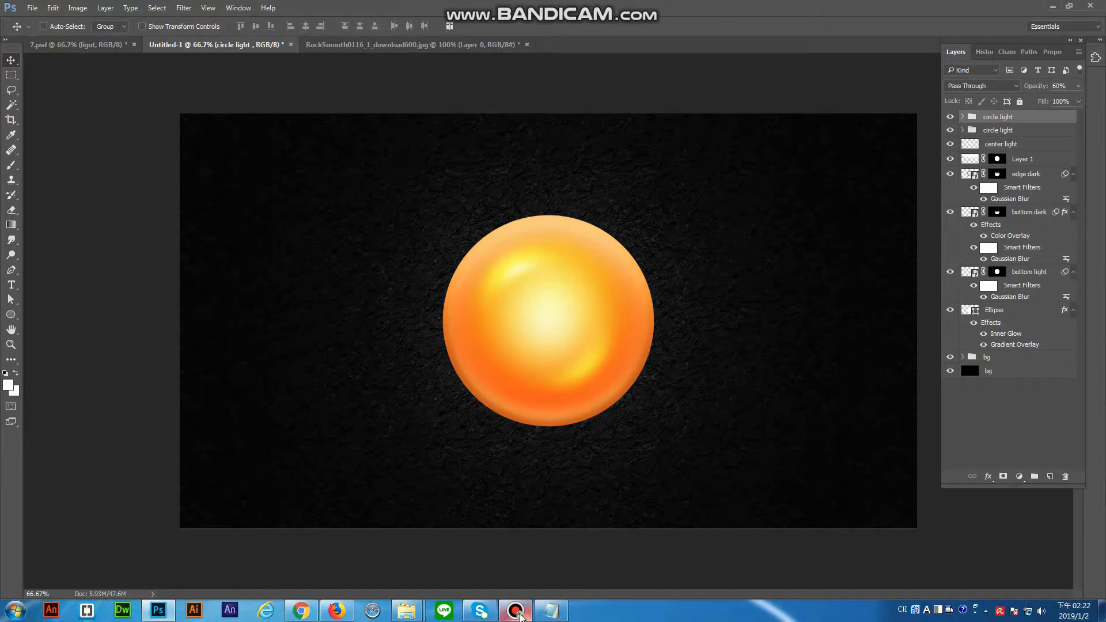
Fill the Ellipse's outline with black on a new layer directly above the bg group and name the layer shadow
key("m")
left_click(970, 309, "ctrl")
left_click(1006, 358)
key("shift+ctrl+n")
key("Return")
right_click(666, 209)
left_click(691, 371)
key("Return")
key("ctrl+d")
double_click(1001, 358)
type("sha")
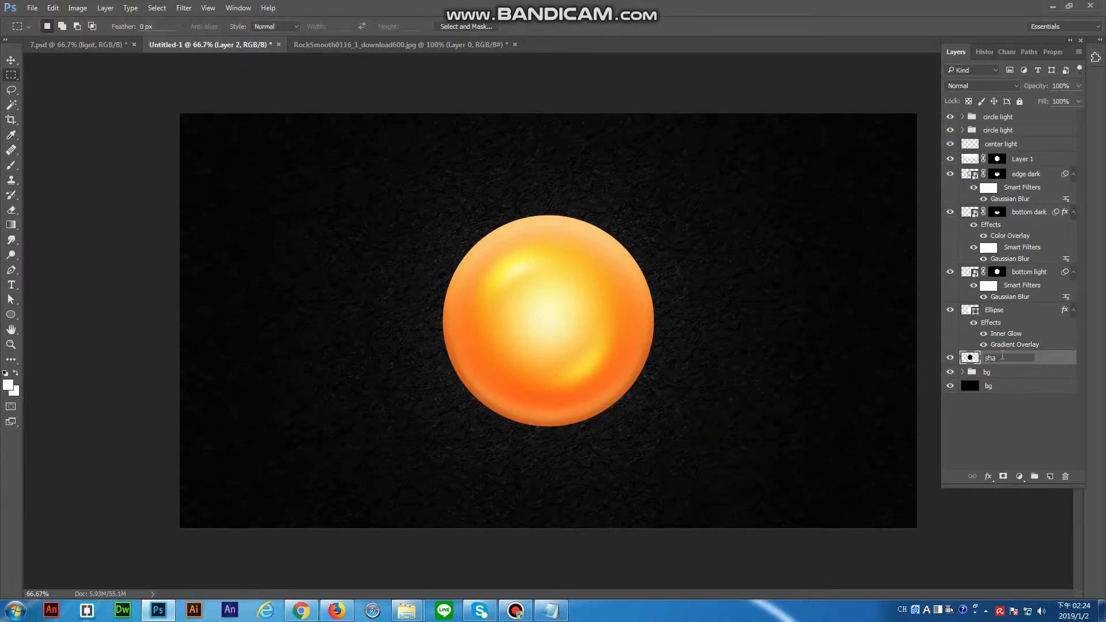
key("Return")
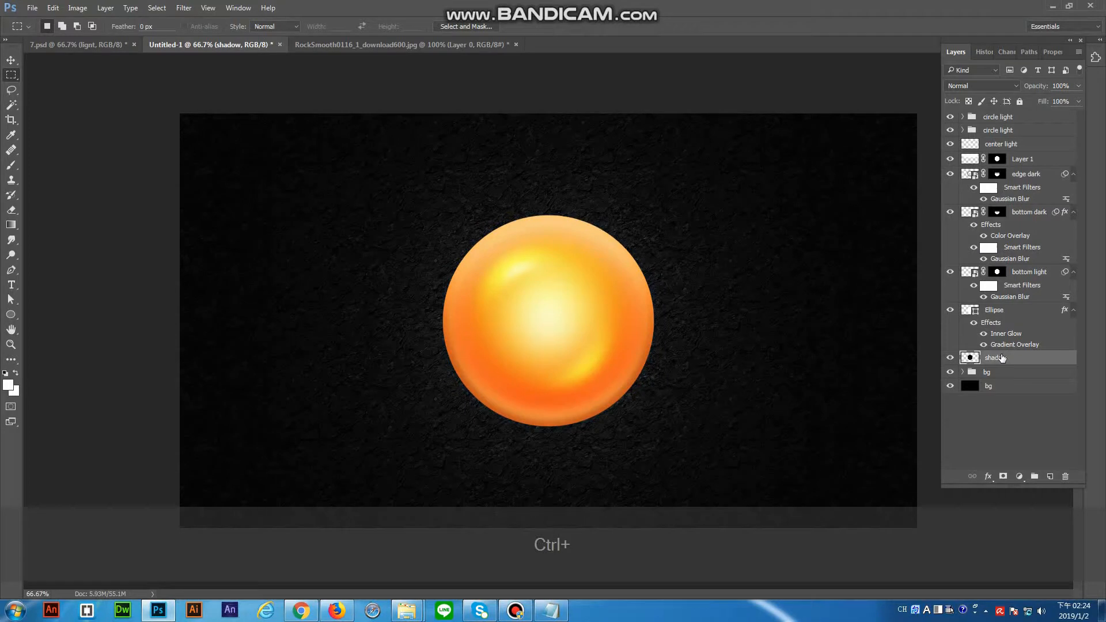
Scale the shadow layer to 110% in width and height
key("ctrl+t")
left_click_drag(240, 26, 235, 26)
type("1")
left_click(11, 61)
key("Return")
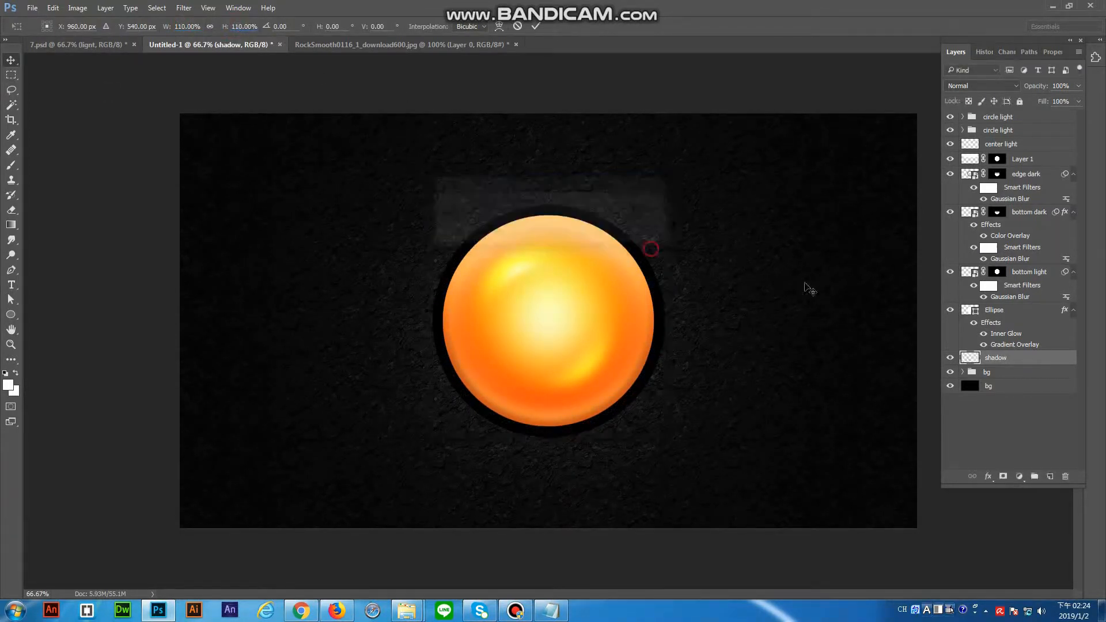
Convert the shadow layer to a smart object and apply a Gaussian Blur with a 20-pixel radius
right_click(985, 358)
left_click(945, 249)
left_click(185, 8)
mouse_move(260, 140)
left_click(369, 184)
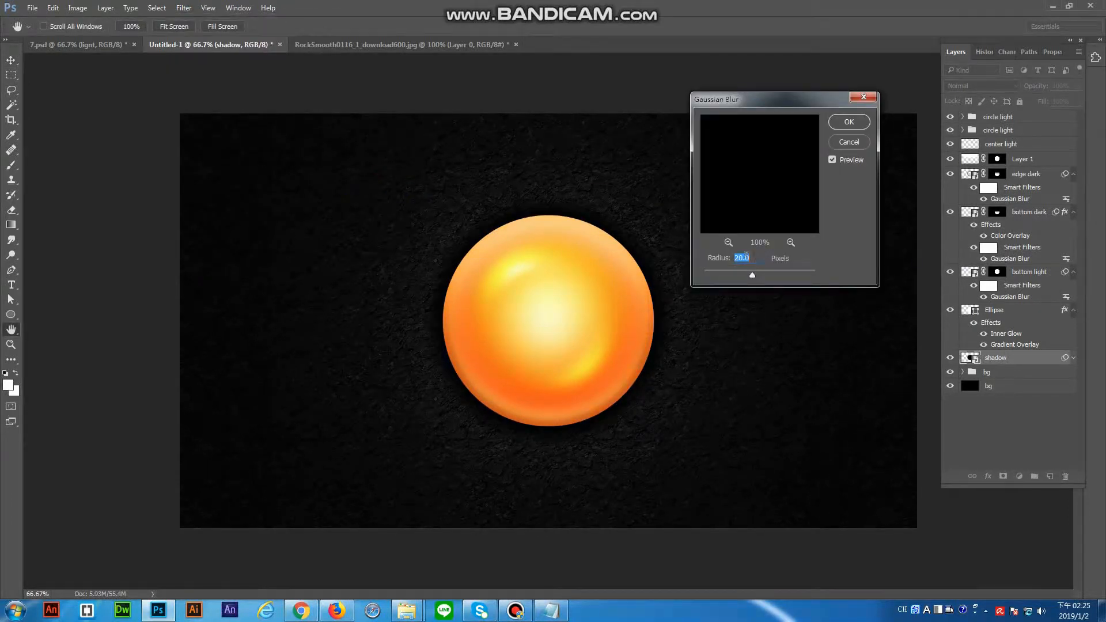
left_click(848, 122)
Add an Outer Glow to the shadow layer in pale orange (#ffb88d)
right_click(1028, 358)
left_click(907, 82)
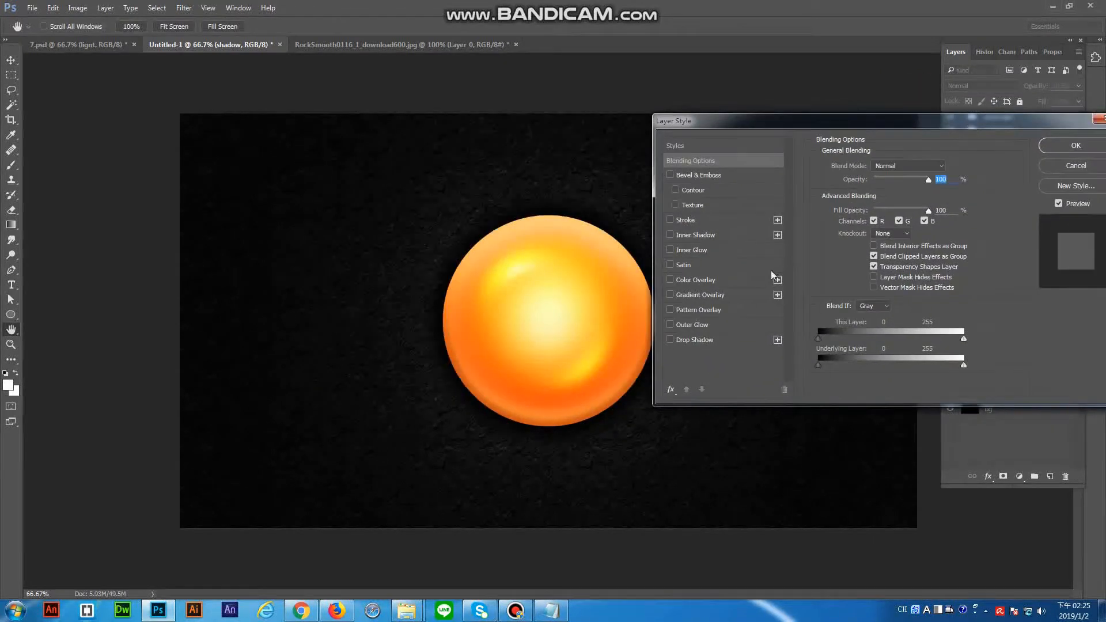
left_click(670, 235)
left_click(669, 235)
left_click(669, 325)
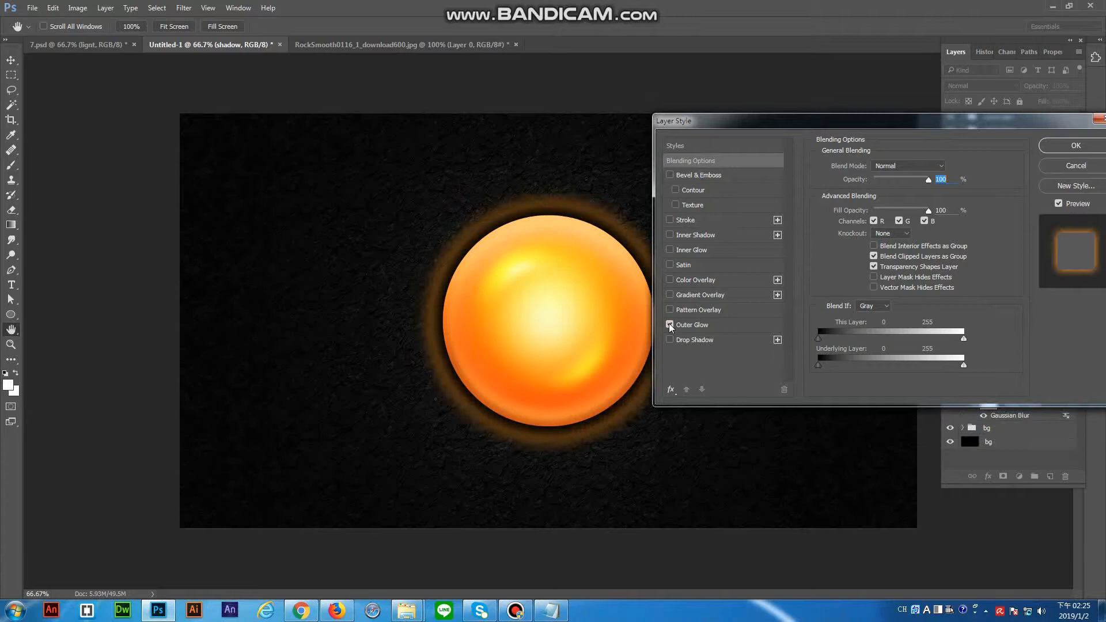
left_click(847, 207)
left_click_drag(637, 244, 626, 230)
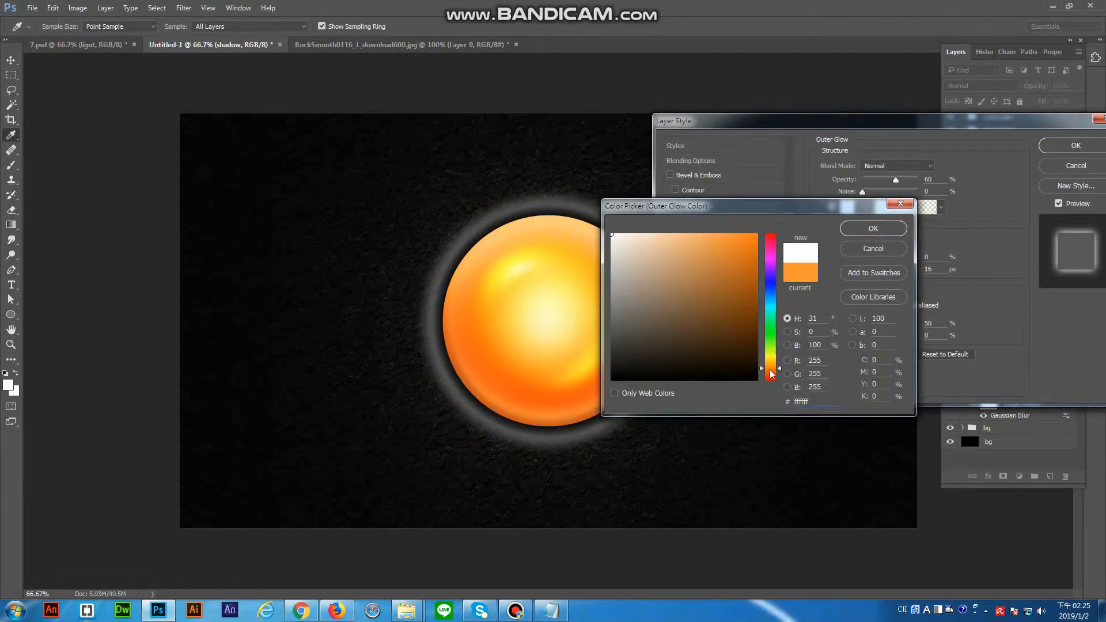
left_click_drag(775, 372, 775, 359)
left_click_drag(683, 239, 676, 233)
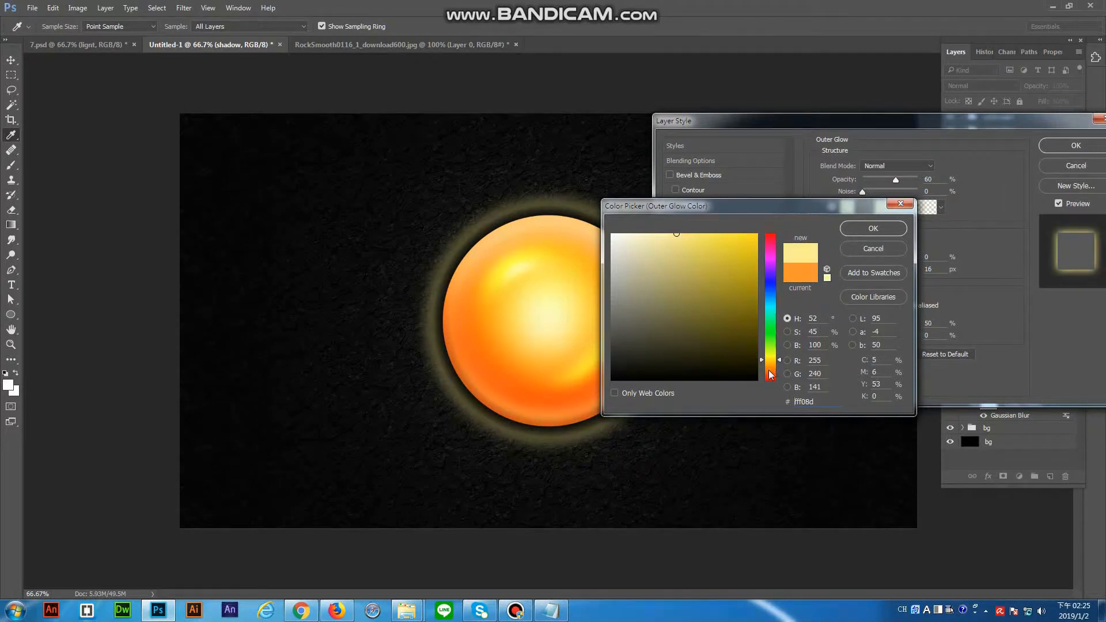
left_click(769, 369)
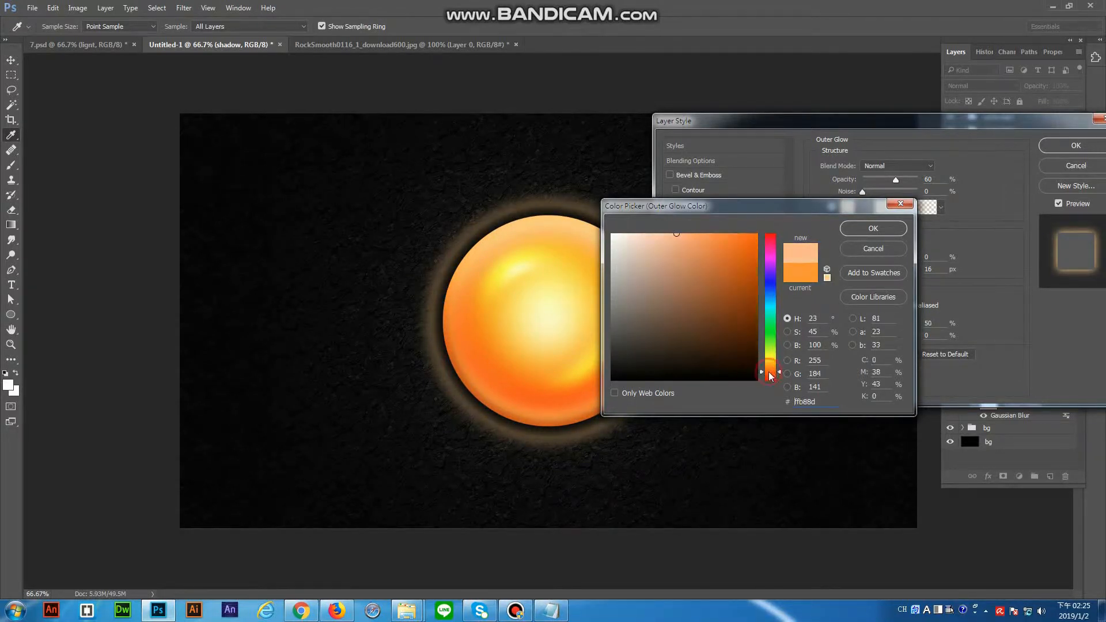
left_click(873, 228)
Lower the opacity of the shadow's Outer Glow and enlarge its size for a faint, wide halo
left_click_drag(895, 180, 873, 186)
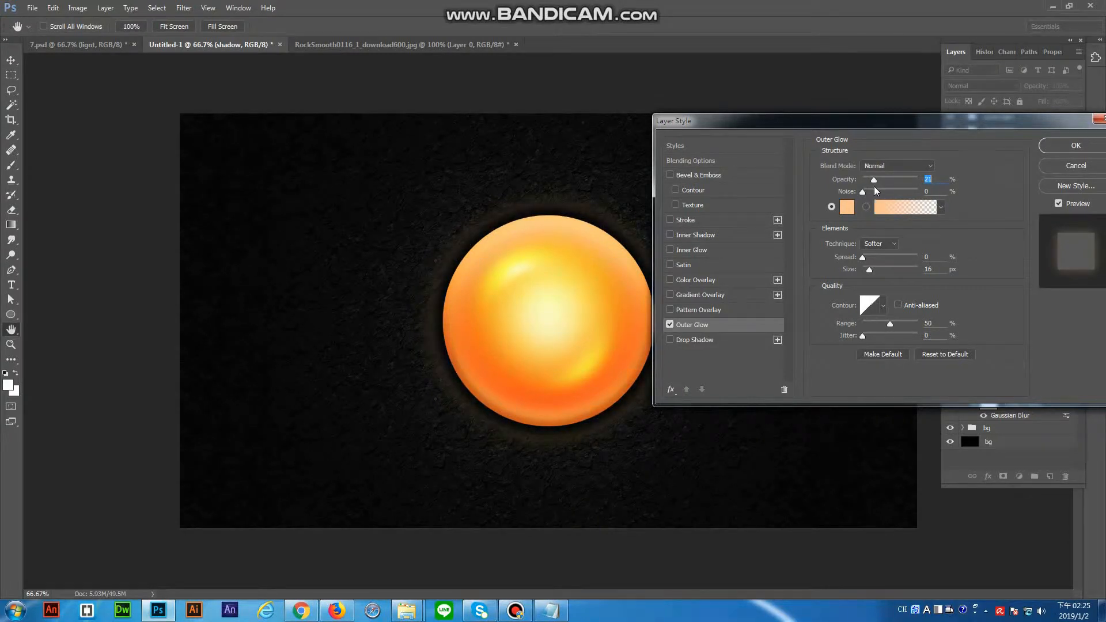
left_click_drag(867, 258, 873, 271)
left_click_drag(903, 270, 893, 271)
left_click_drag(872, 179, 868, 179)
left_click(1059, 147)
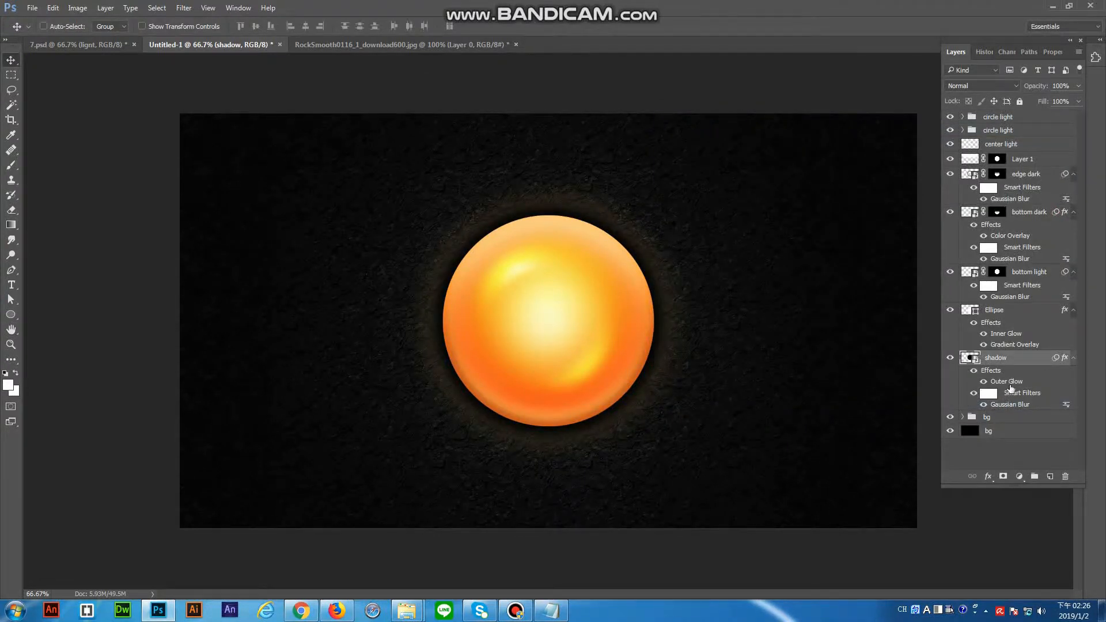
Set the shadow layer's Gaussian Blur radius to 16 pixels
double_click(1009, 405)
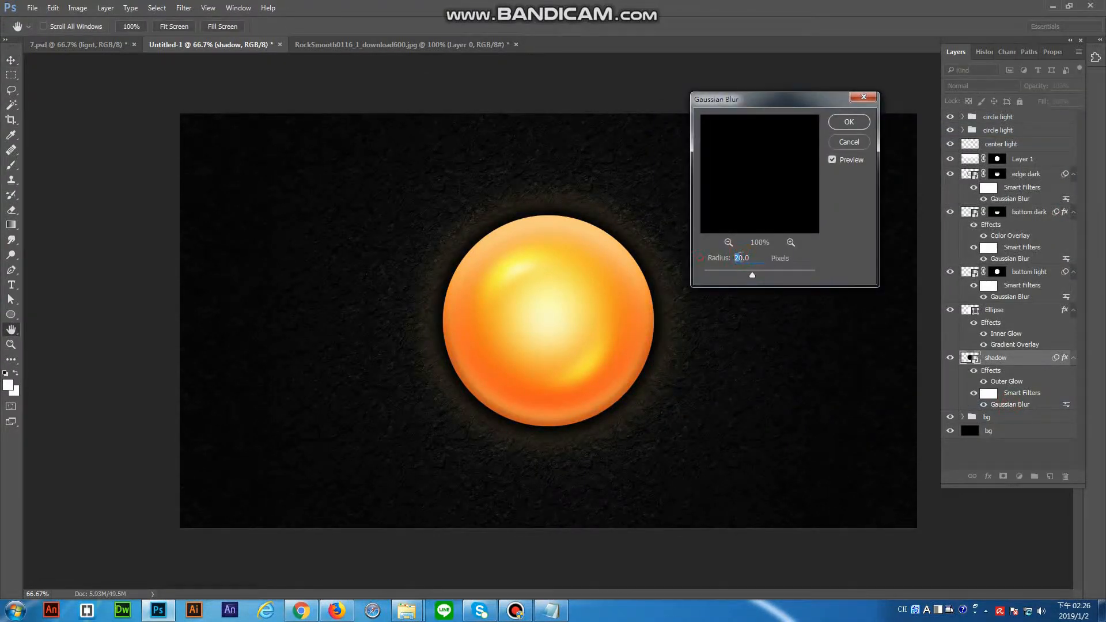
left_click(713, 258)
type("16")
left_click(864, 123)
Scale the shadow smart object to 95% in width and height
key("ctrl")
key("ctrl+t")
key("Return")
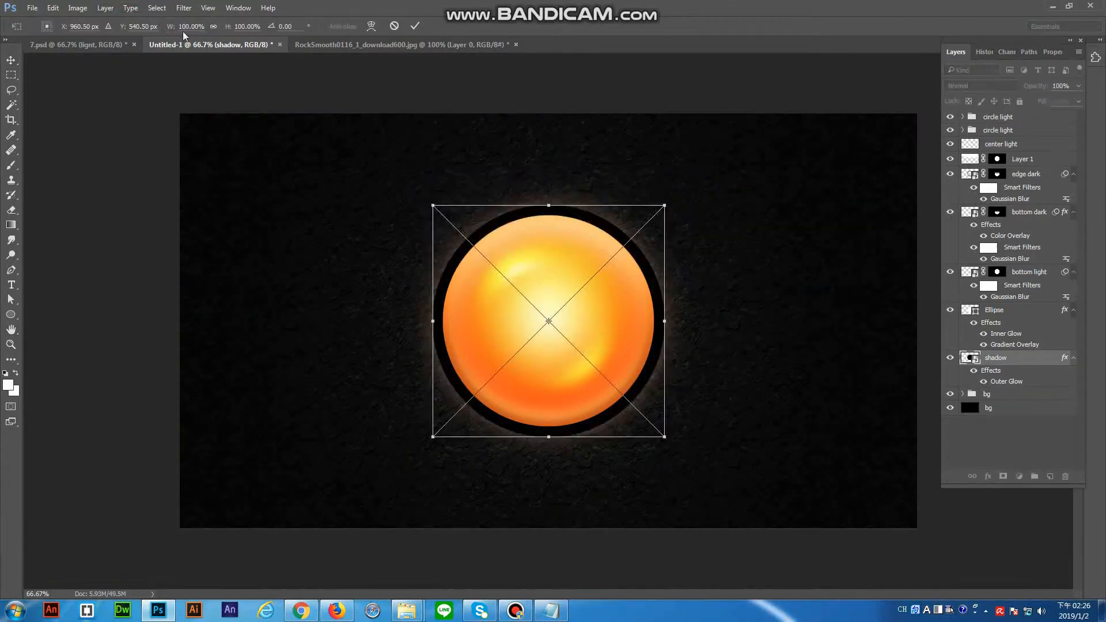
type("90")
key("Return")
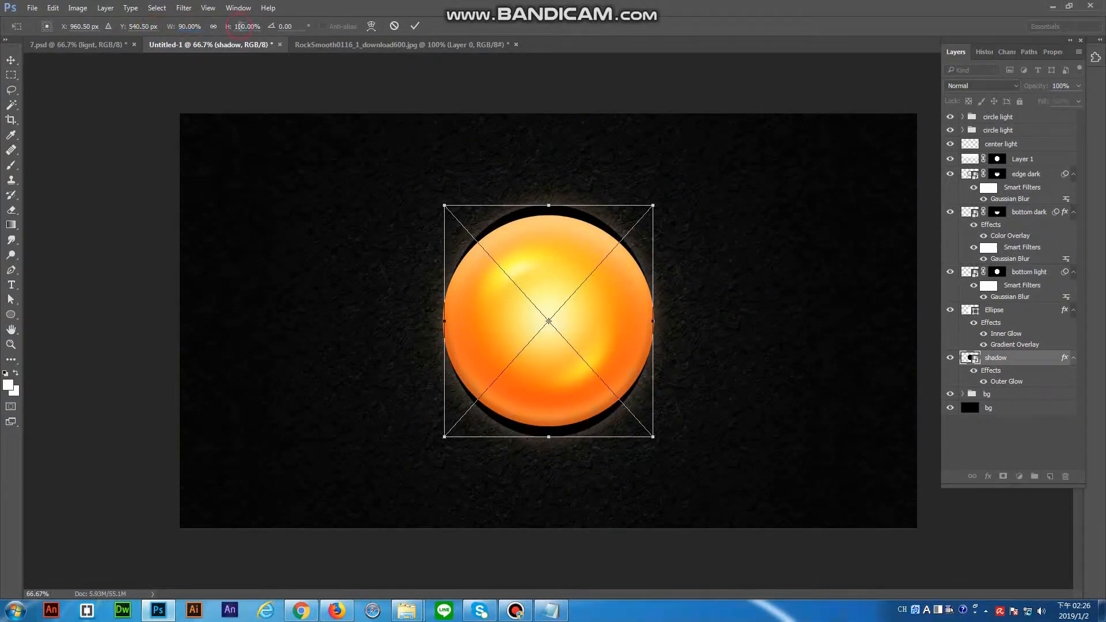
left_click(213, 26)
type("5")
key("Return")
type("95")
key("Return")
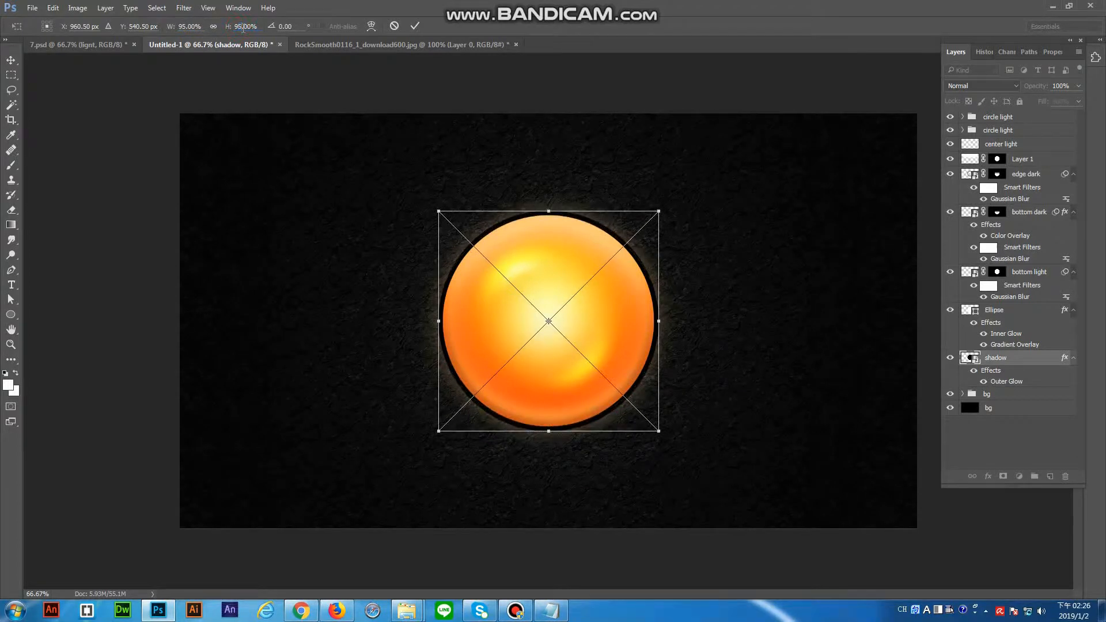
left_click(18, 60)
left_click(493, 231)
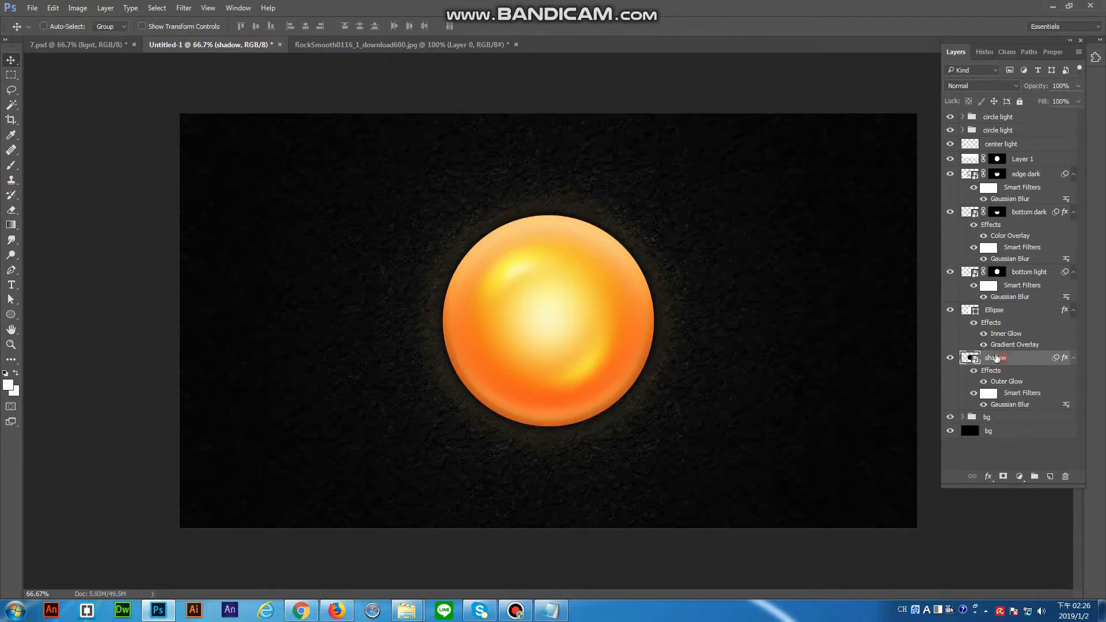
Fill the Ellipse's outline with black on another new layer directly above the shadow layer
left_click(970, 311, "ctrl")
key("ctrl+shift+n")
key("Return")
key("m")
right_click(710, 217)
left_click(748, 381)
left_click(808, 198)
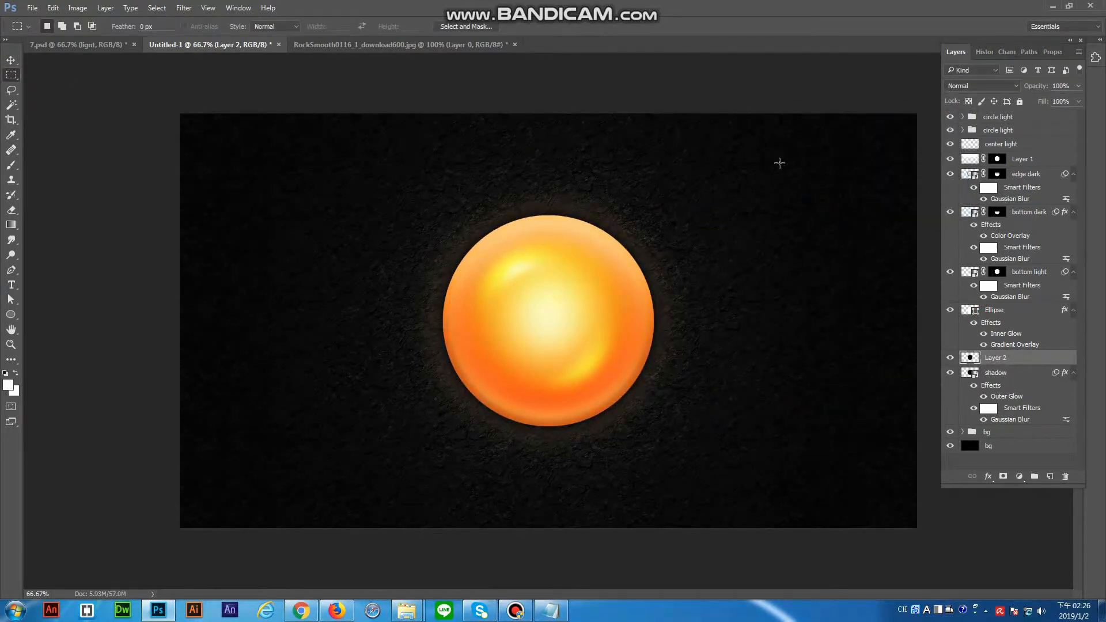
Place the new black circle layer beneath the existing shadow layer and rename it shadow
left_click(184, 8)
left_click(994, 358)
left_click_drag(994, 357, 1003, 414)
double_click(995, 417)
type("shadow")
key("Return")
Convert the lower shadow layer to a smart object and apply a Gaussian Blur with a 30-pixel radius
right_click(1008, 418)
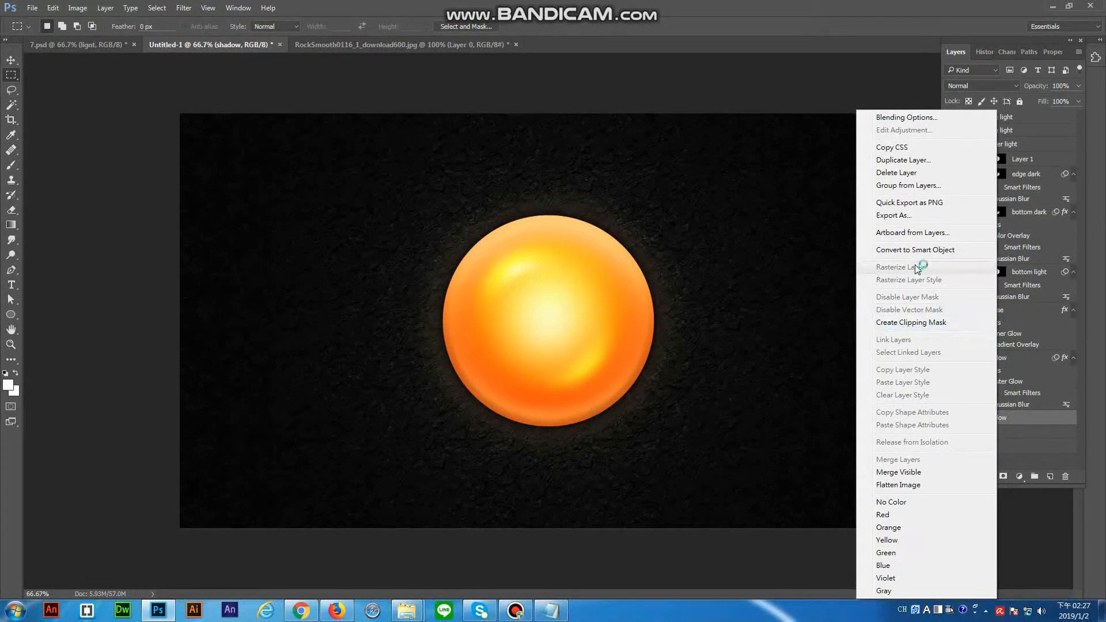
left_click(1016, 419)
left_click(185, 8)
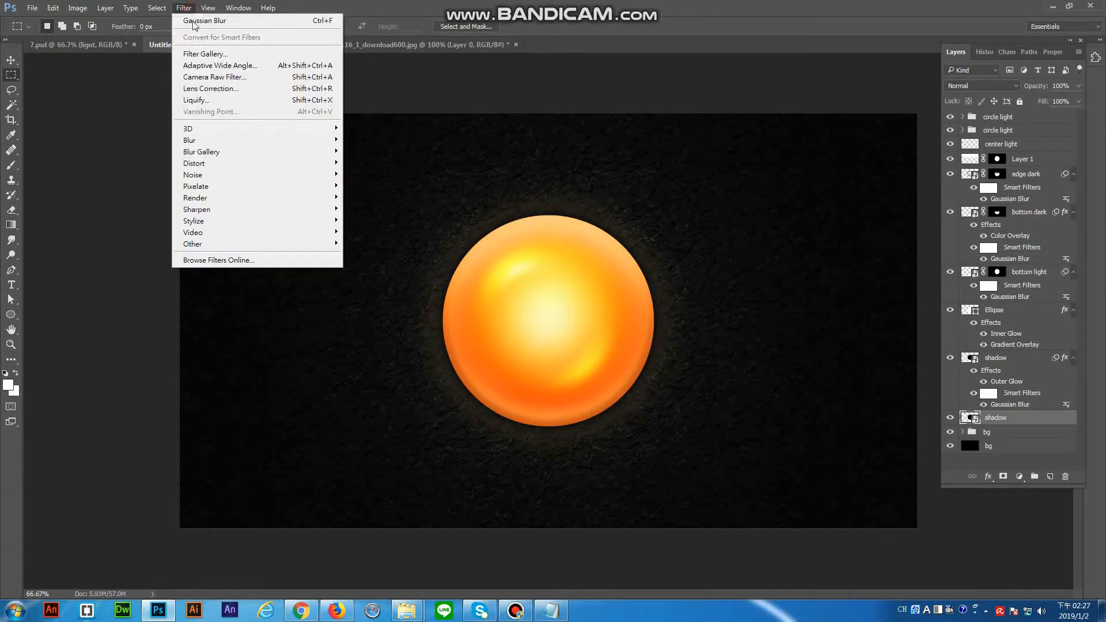
left_click(194, 18)
left_click_drag(738, 258, 721, 257)
type("30.0")
left_click(849, 122)
left_click(949, 420)
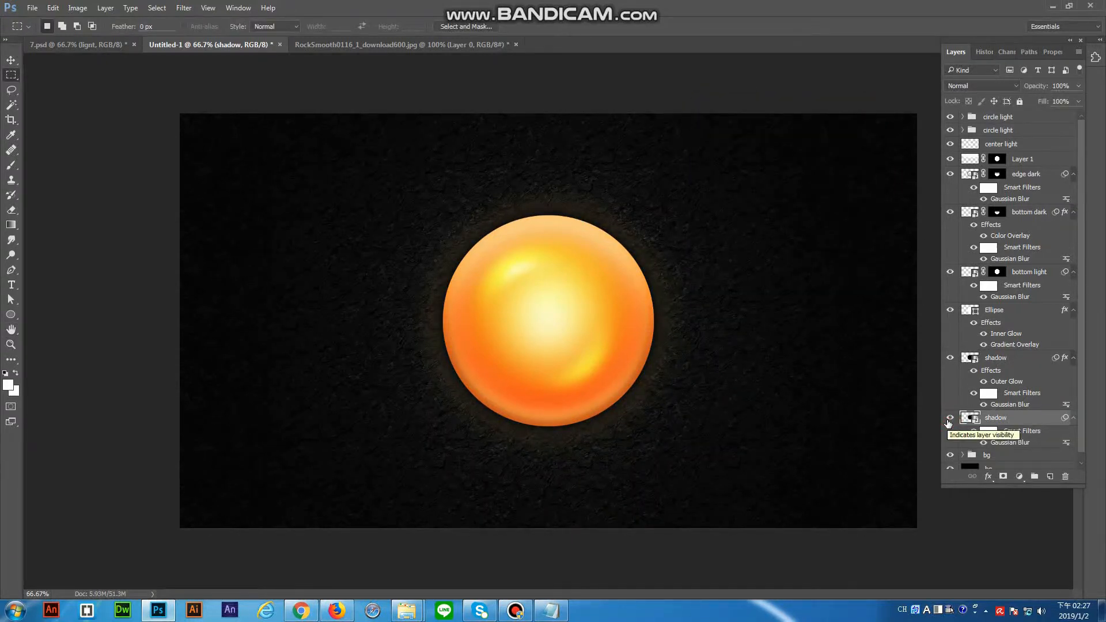
Toggle center light and Layer 1 to check their effect, and rename Layer 1 as top light
left_click(950, 144)
left_click(950, 144)
left_click(950, 159)
left_click(951, 158)
left_click(950, 159)
double_click(1021, 159)
type("t")
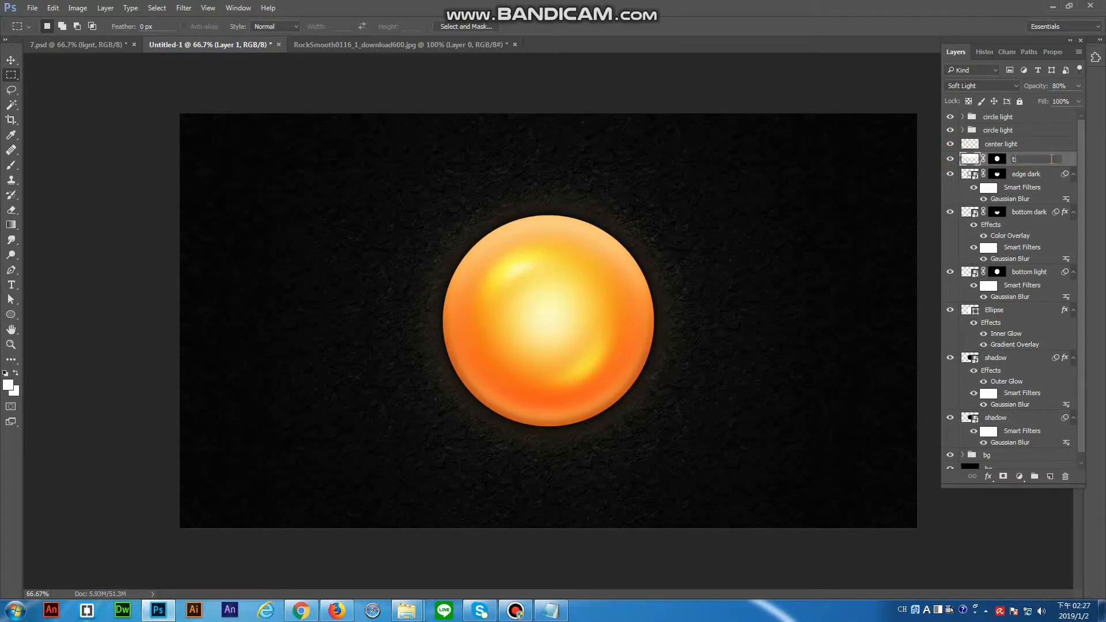
type("op light")
key("Return")
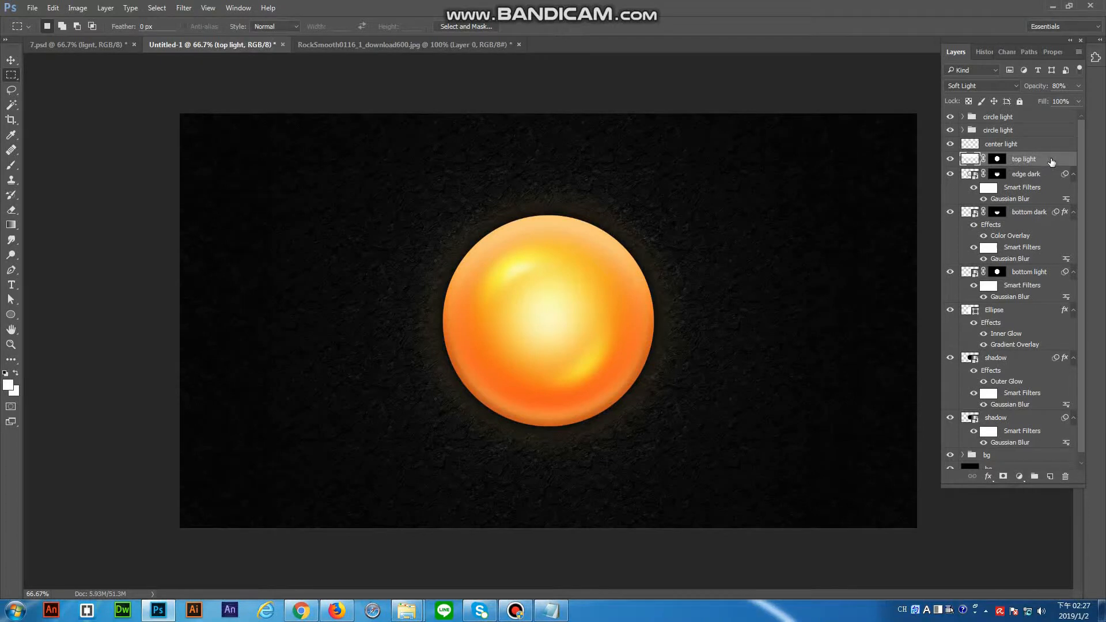
Add an orange Outer Glow to the Ellipse layer with a size of 32 px and about 35% opacity
right_click(1004, 309)
left_click(920, 118)
left_click_drag(733, 110, 1075, 108)
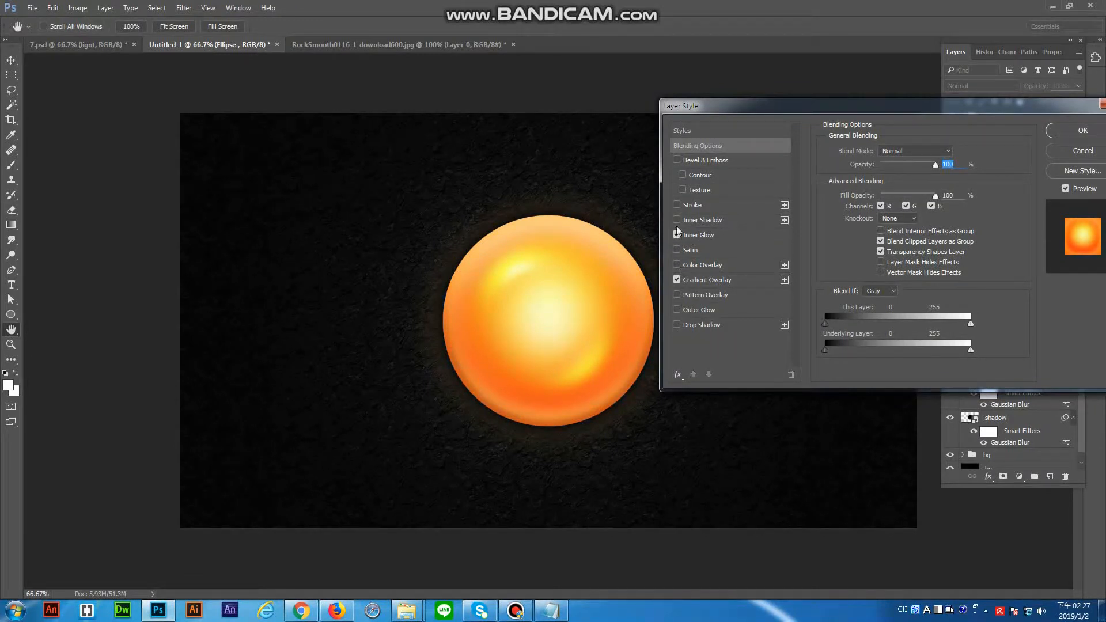
left_click(677, 309)
left_click(698, 310)
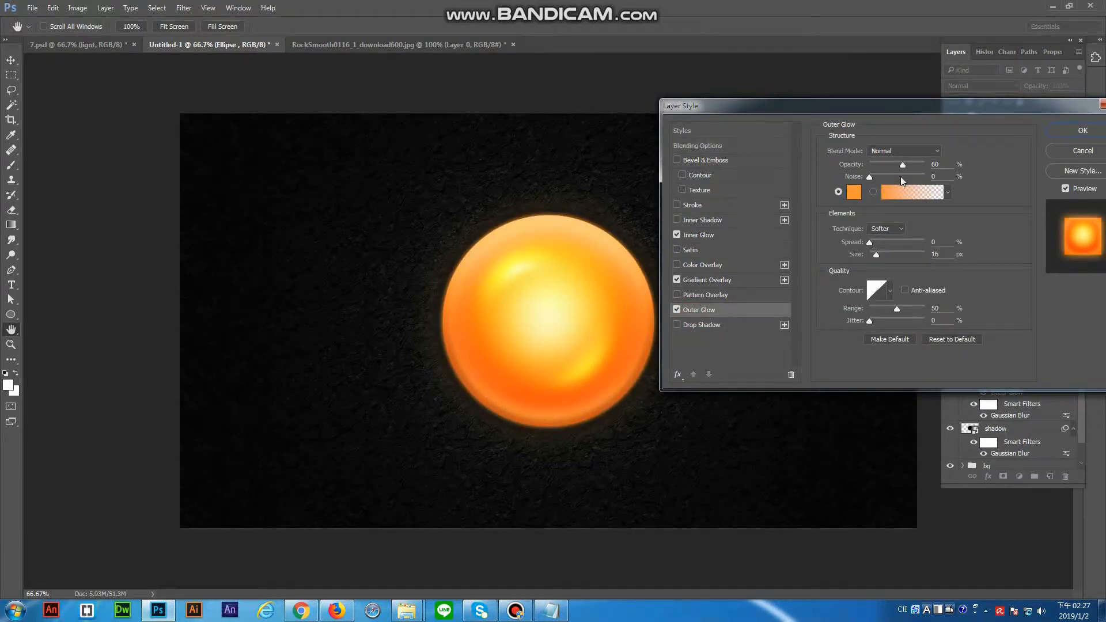
left_click_drag(876, 256, 879, 255)
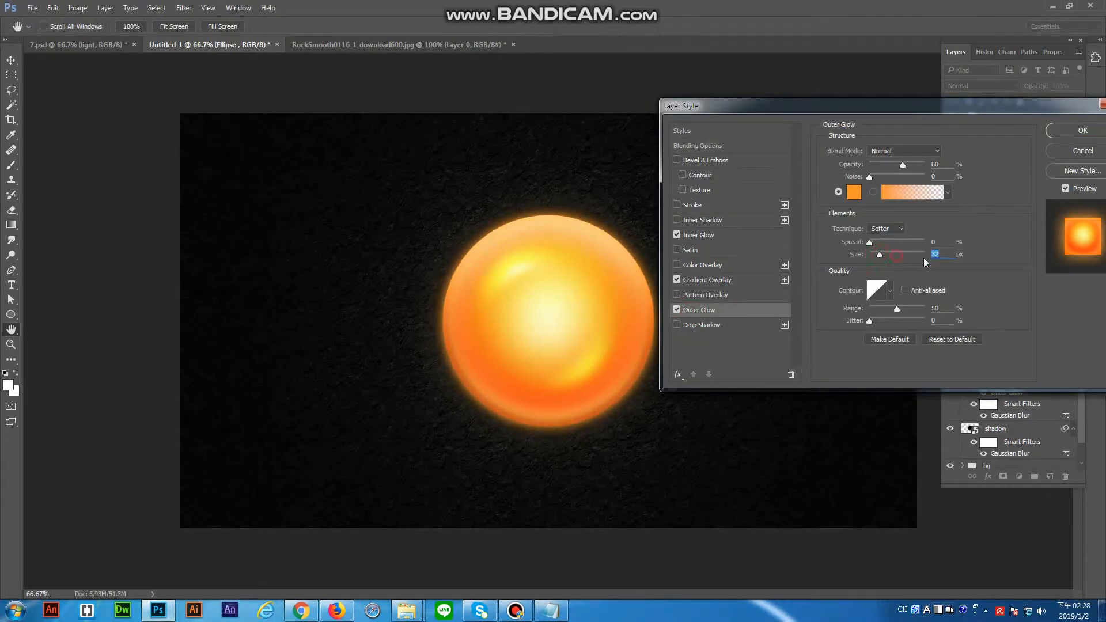
left_click_drag(900, 168, 889, 165)
left_click_drag(974, 109, 727, 129)
left_click(836, 151)
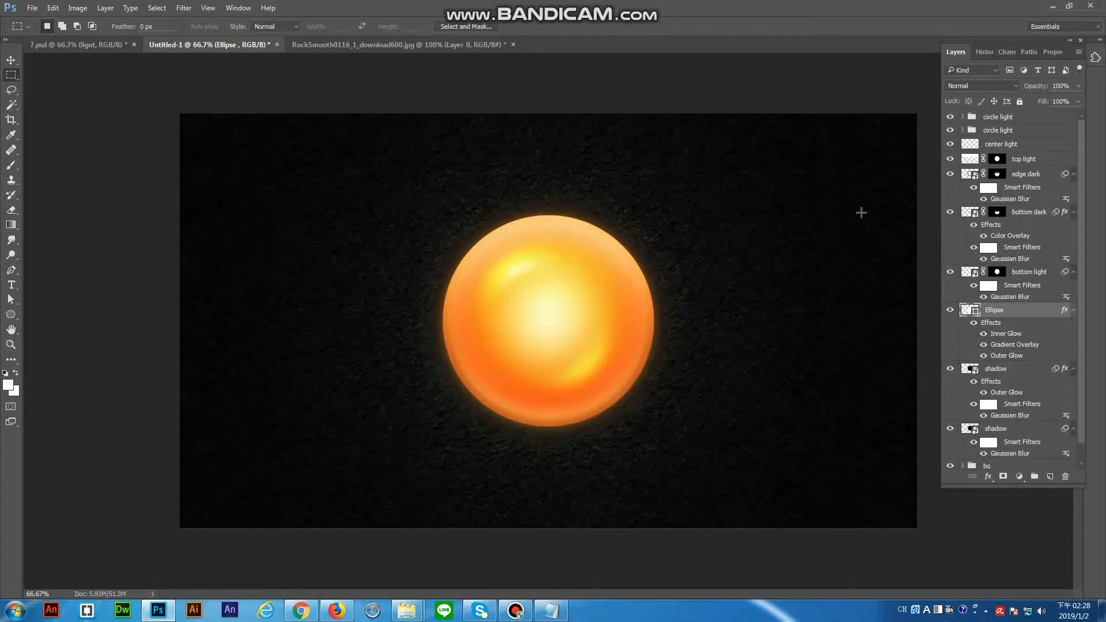
Fine-tune the opacity of the Ellipse layer's Outer Glow
right_click(1000, 309)
left_click(913, 120)
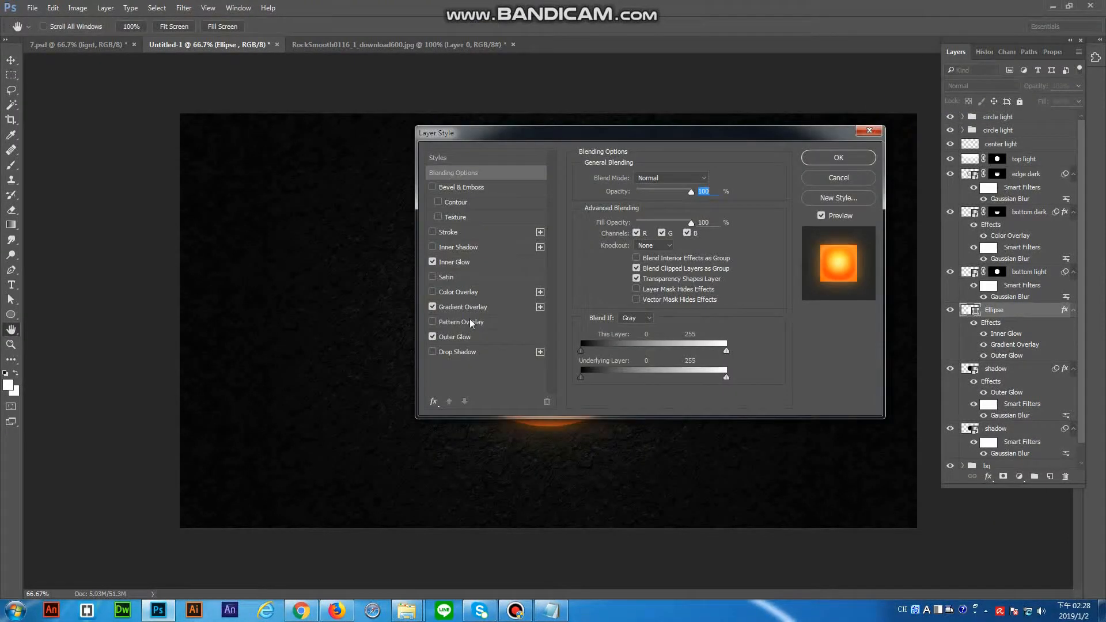
left_click_drag(551, 123, 694, 129)
left_click(598, 335)
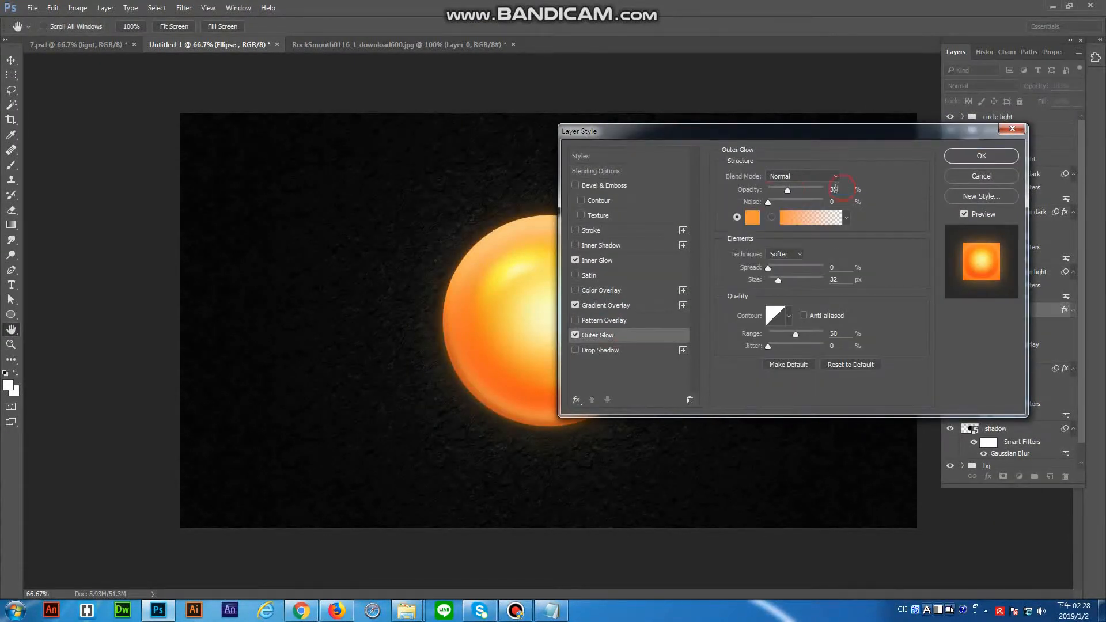
left_click(981, 155)
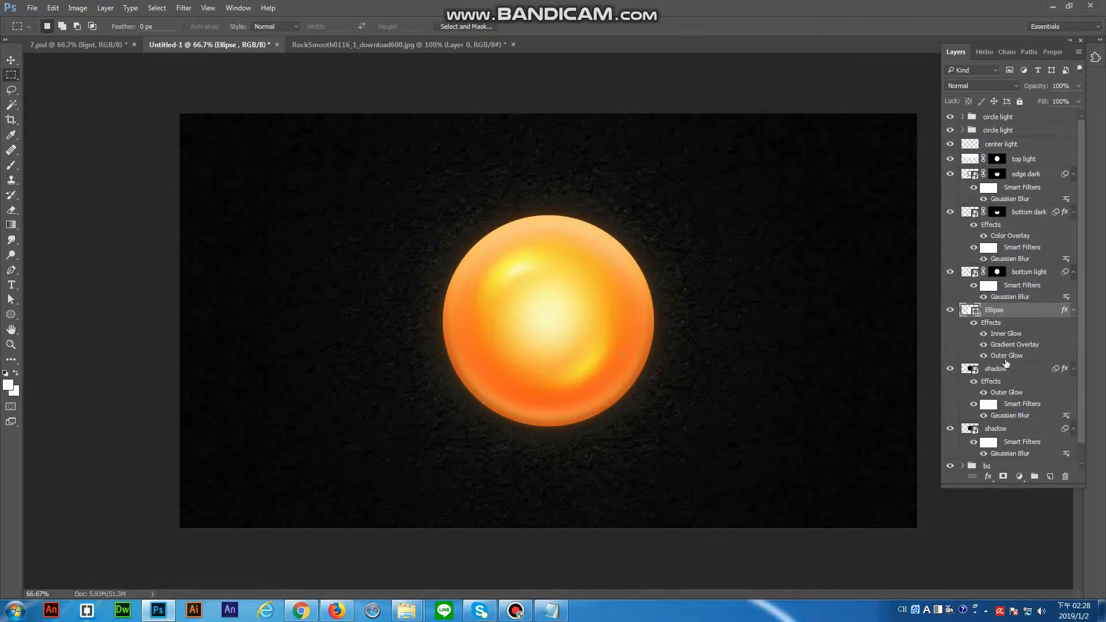
Compare the sphere with and without the upper shadow layer, and hide that layer's Outer Glow effect
scroll(997, 363, "down", 1)
left_click(996, 351)
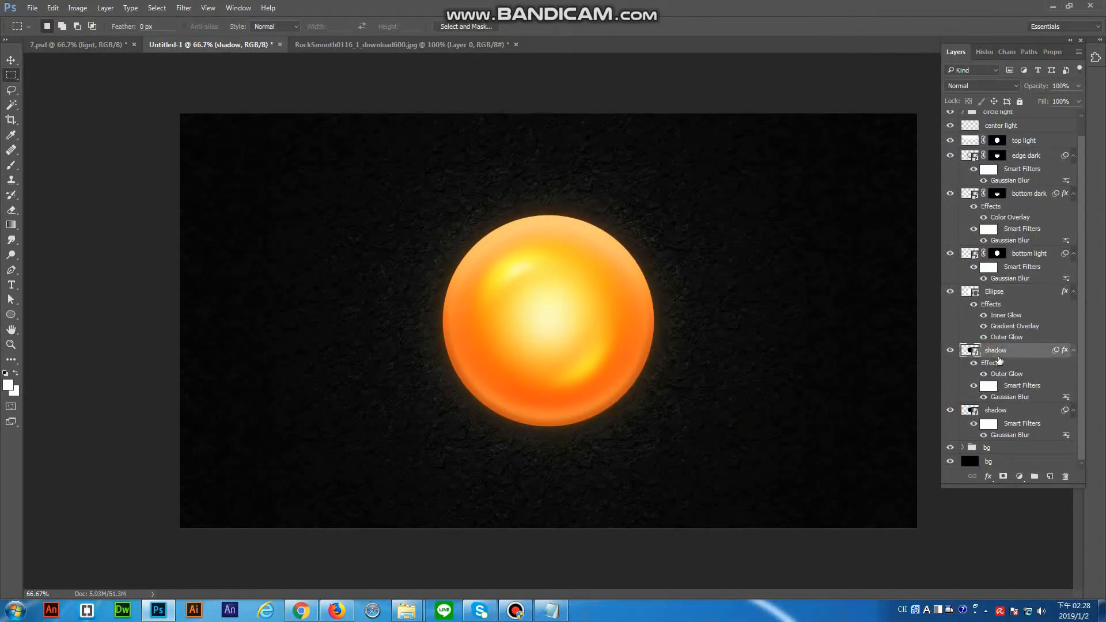
left_click(950, 350)
left_click(950, 351)
left_click(949, 351)
left_click(949, 350)
left_click(985, 375)
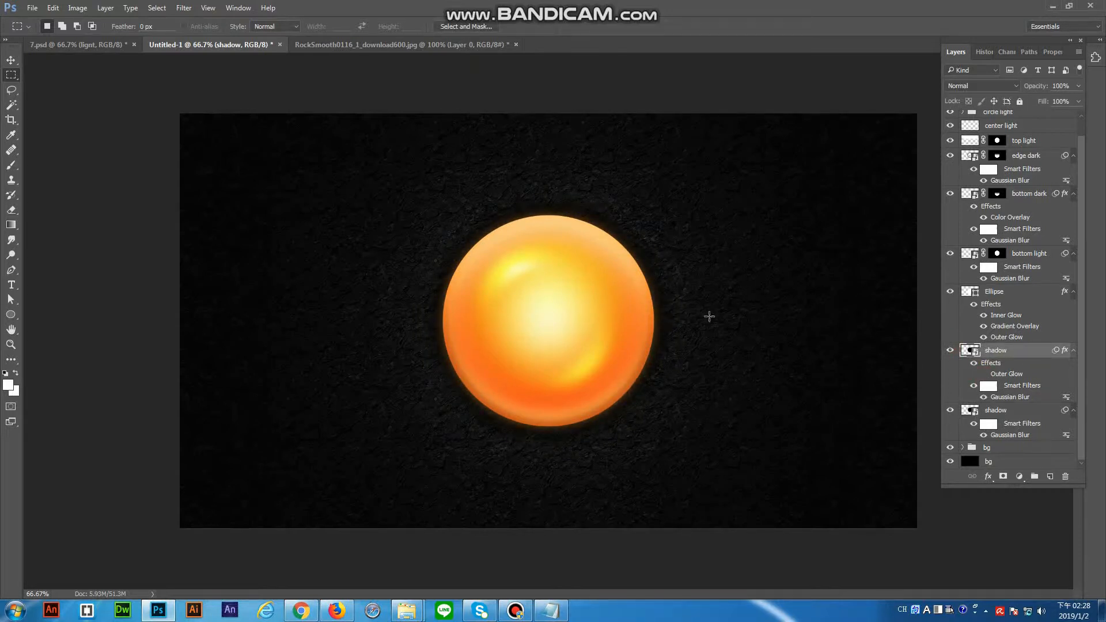
left_click(11, 345)
left_click(564, 352, "alt")
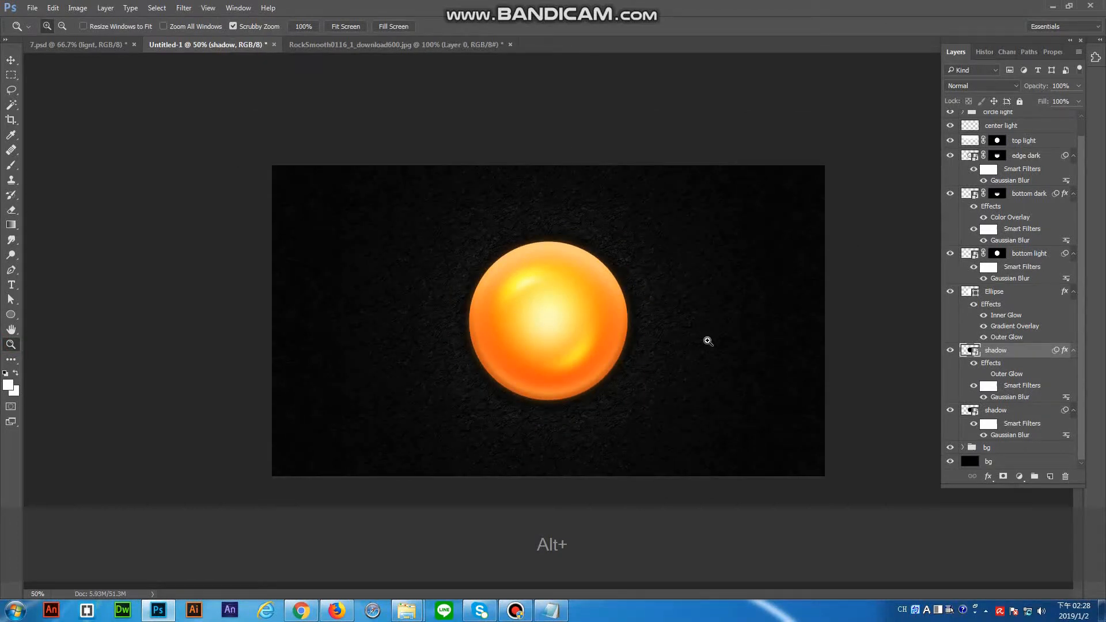
Add a new layer and draw a white five-pointed star about 154 px wide over the sphere's upper right with the Polygon tool
scroll(1031, 126, "up", 1)
key("ctrl+shift+n")
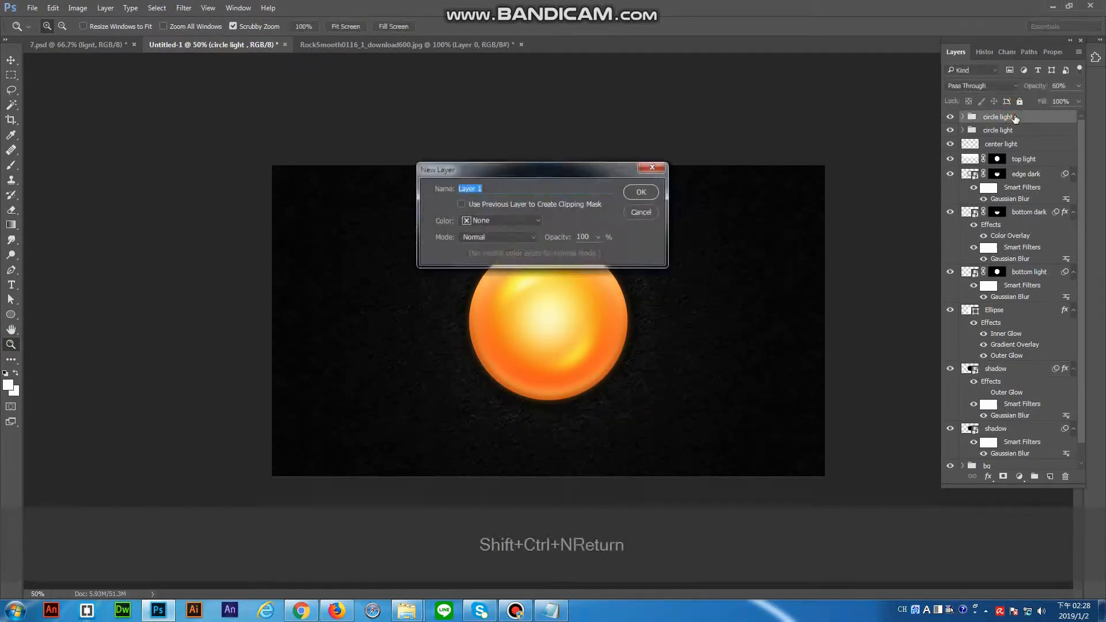
key("Return")
left_click_drag(11, 315, 58, 347)
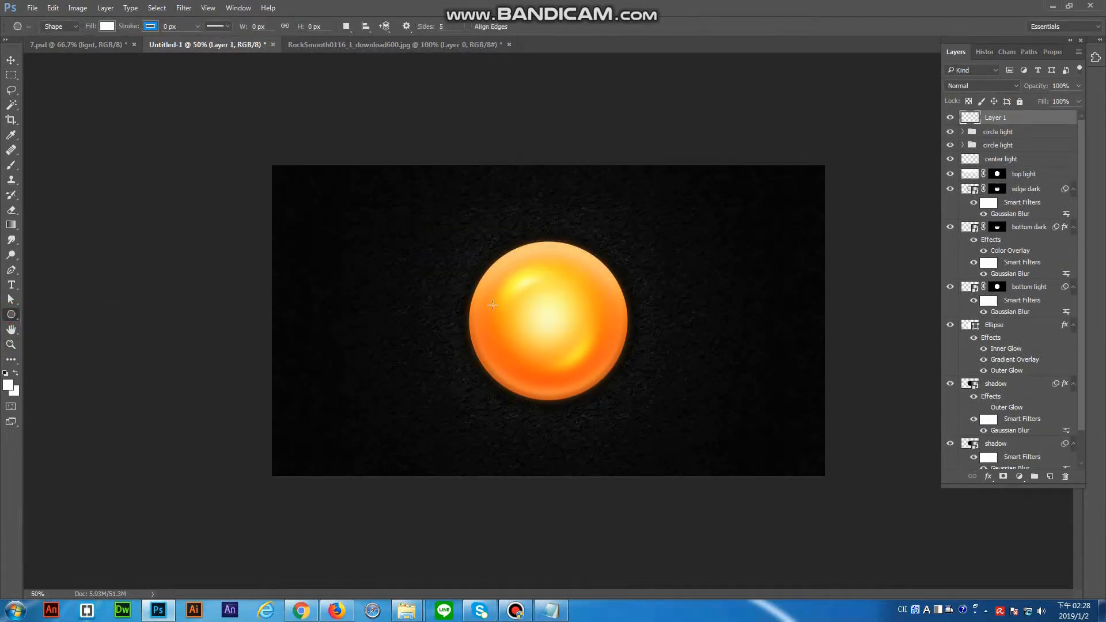
key("shift")
left_click_drag(579, 271, 597, 291)
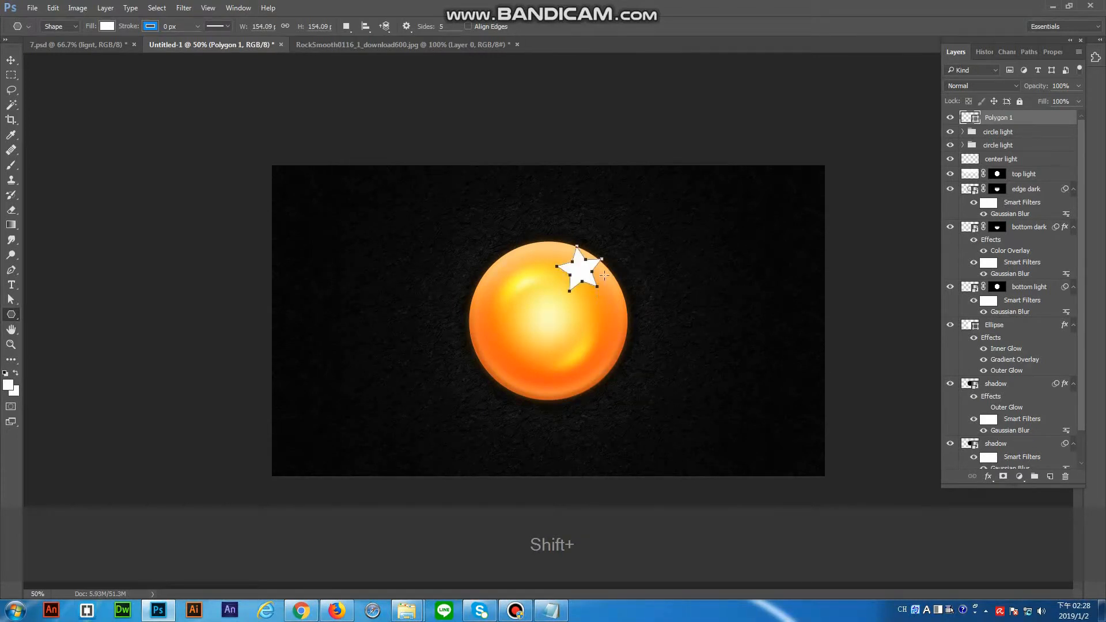
Rotate the star so one tip points upward and move it clear of the sphere
key("ctrl+shift+t")
left_click_drag(604, 244, 672, 266)
key("Return")
left_click(10, 60)
Fine-tune the star's rotation until its top tip points straight up and its side tips are level
left_click(10, 346)
left_click(731, 234)
left_click(758, 232)
left_click(784, 228)
key("ctrl+t")
left_click_drag(718, 156, 746, 149)
key("Return")
key("ctrl+t")
key("Return")
key("z")
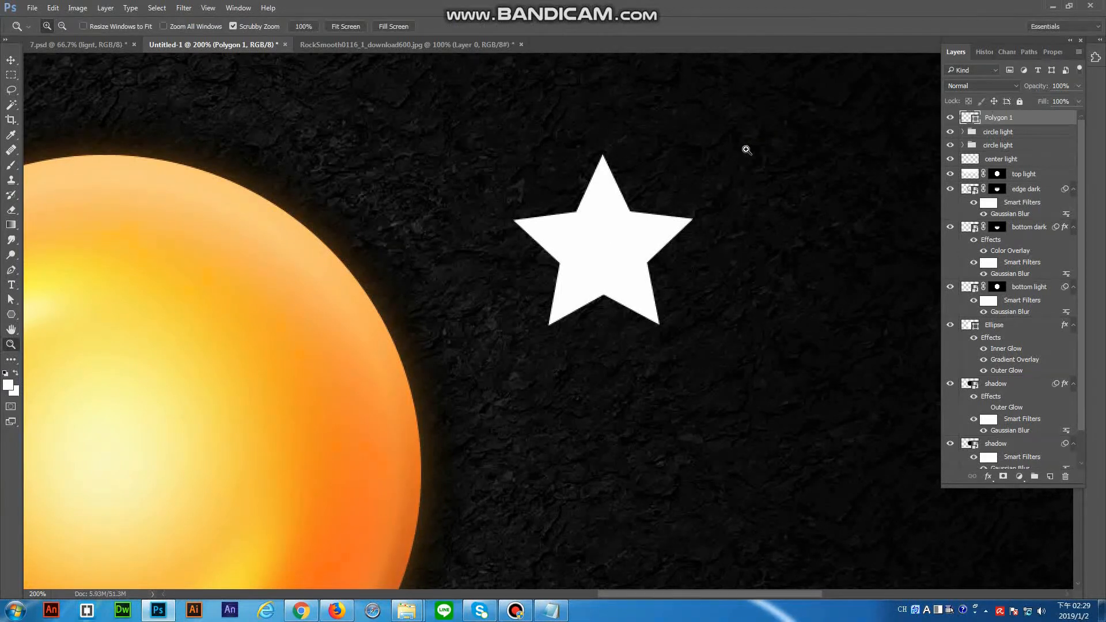
Move the star onto the centre of the sphere
left_click(739, 174, "alt")
left_click(740, 174, "alt")
left_click(10, 59)
left_click_drag(714, 247, 552, 311)
Rename the Polygon 1 layer as star
right_click(1008, 117)
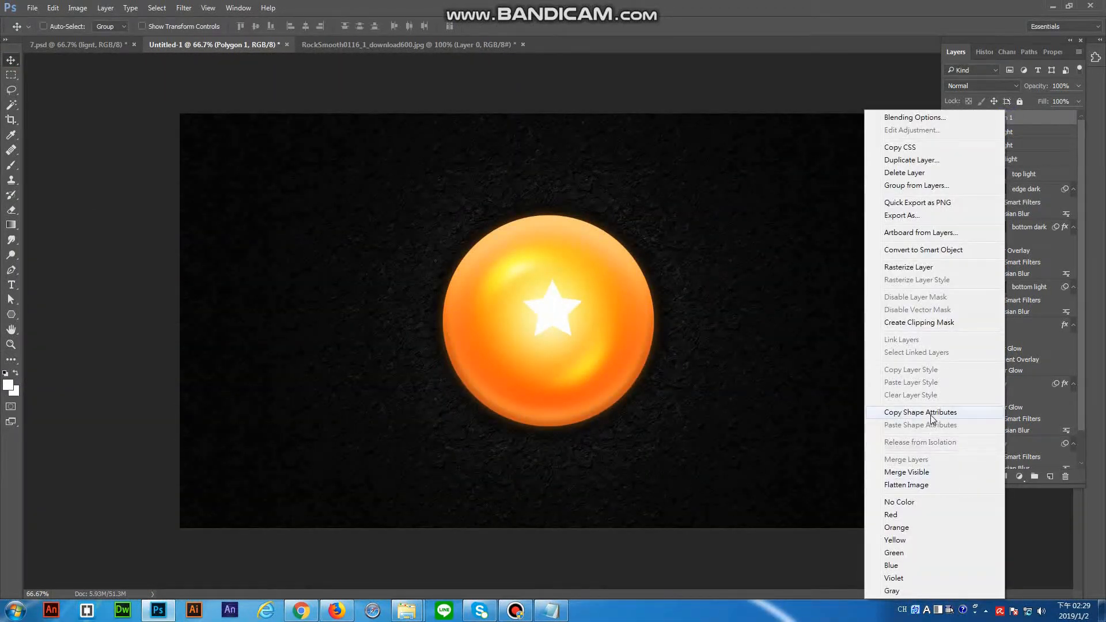
left_click(1029, 115)
type("star")
key("Return")
right_click(1007, 115)
left_click(952, 124)
left_click(576, 291)
left_click(593, 291)
left_click(998, 176)
Set the star's fill to dark red 7a1717
key("u")
left_click(109, 26)
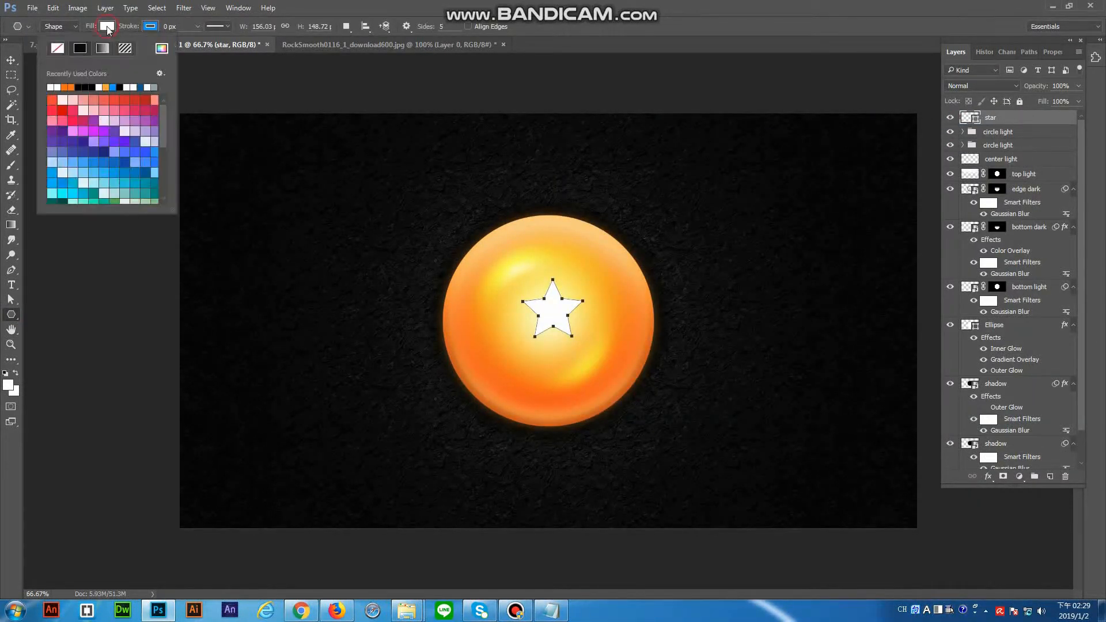
left_click(161, 49)
left_click(729, 310)
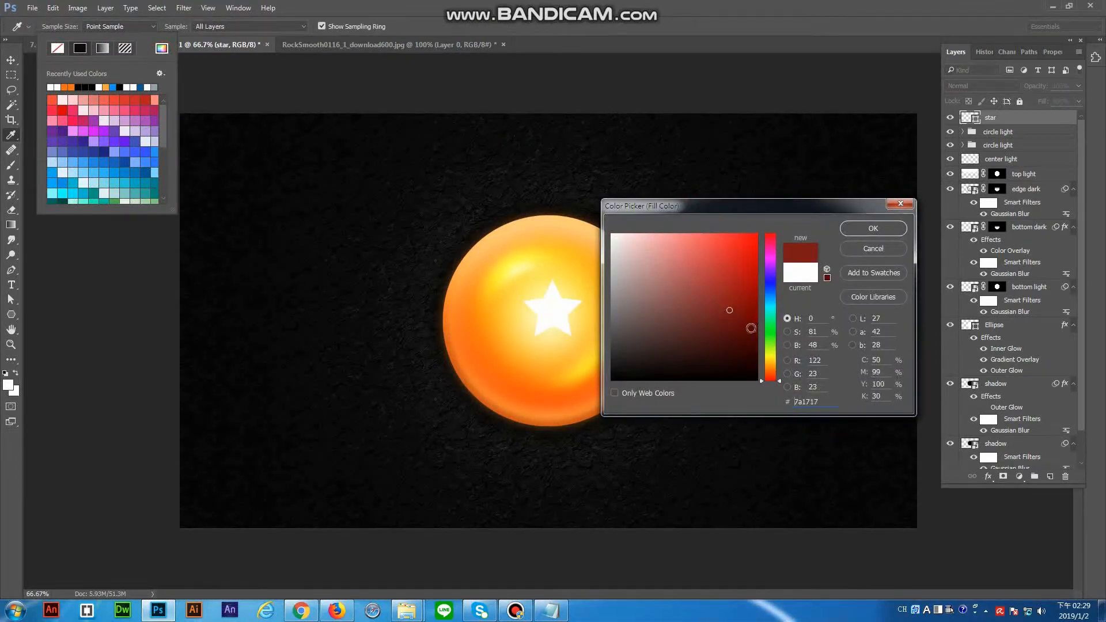
left_click(873, 228)
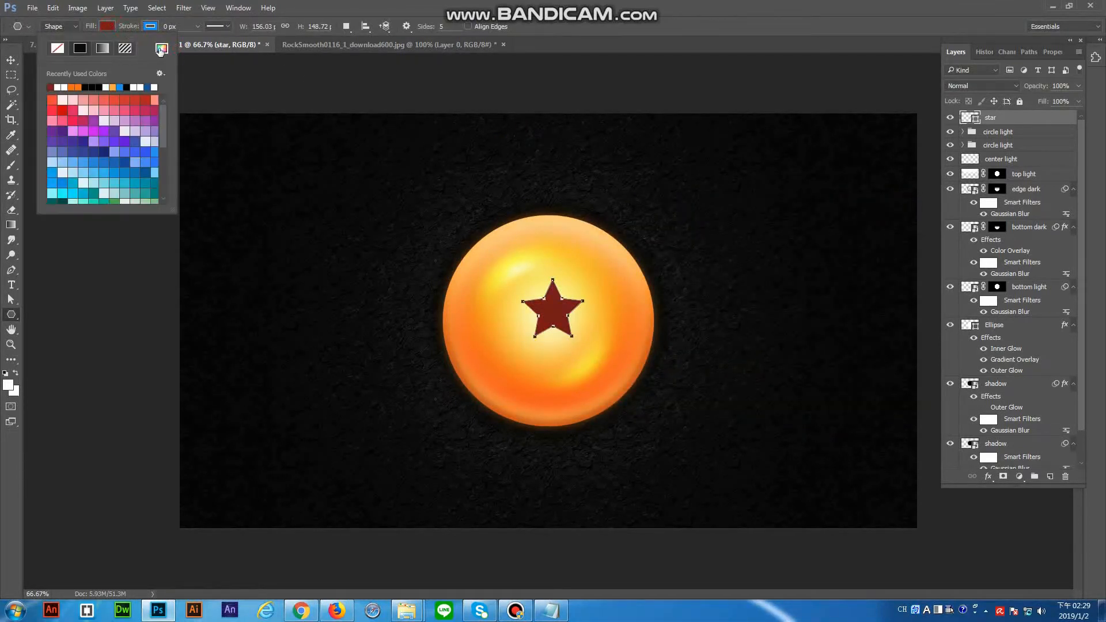
Set the star's fill to brown a0410d
left_click(161, 49)
left_click(771, 371)
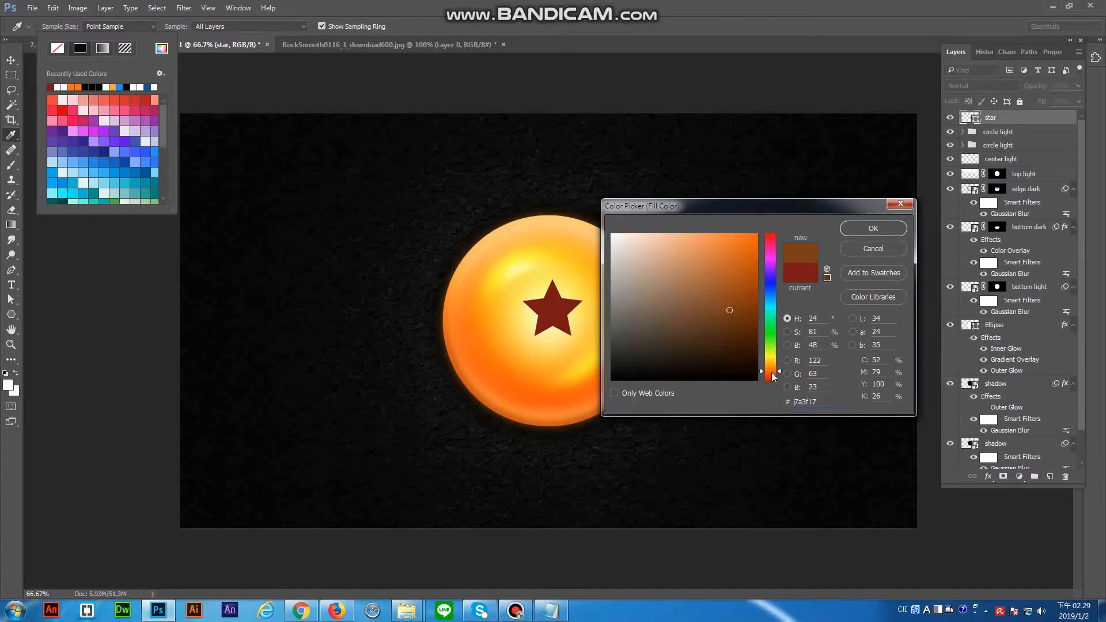
left_click(742, 292)
left_click(873, 229)
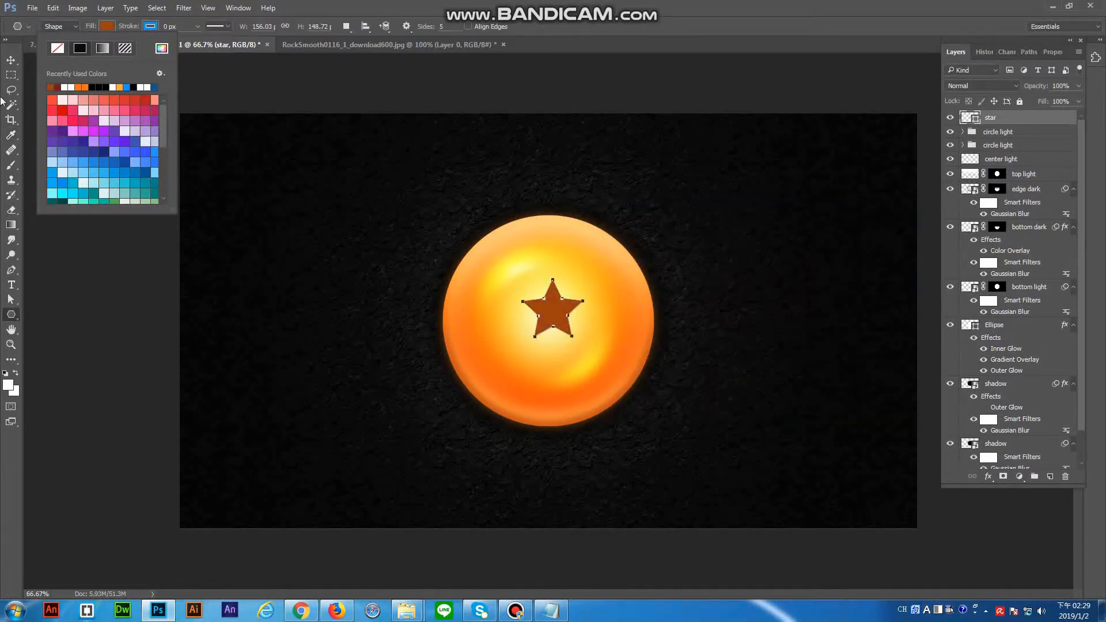
Centre the star on the sphere and scale it down to 80% in width and height
key("v")
left_click_drag(557, 276, 552, 283)
key("ctrl+t")
left_click(236, 27)
type("80")
key("Return")
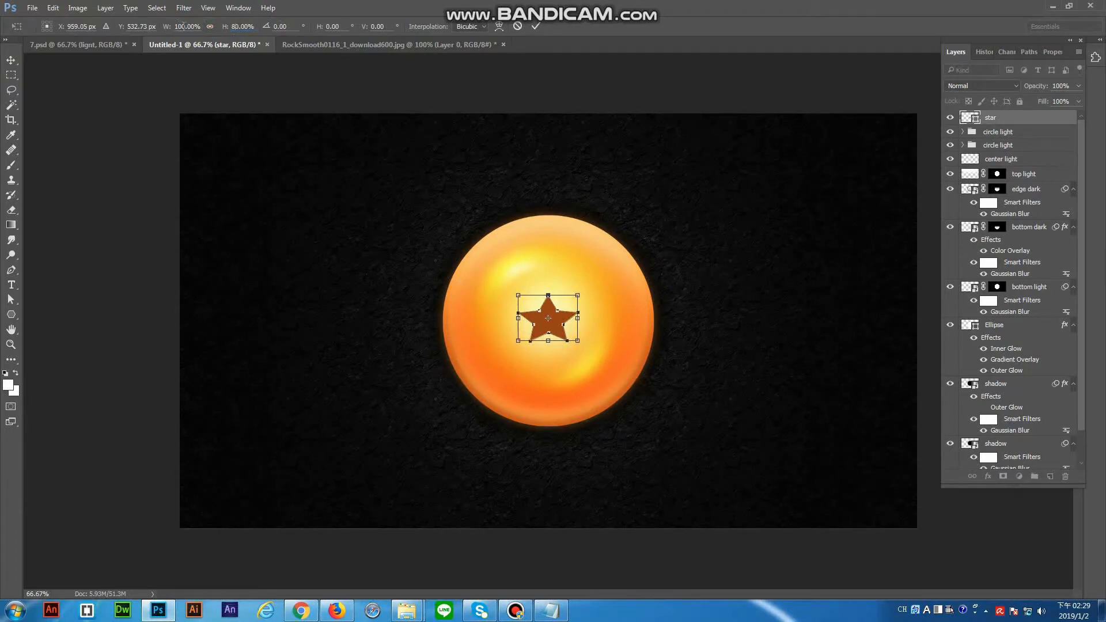
left_click(14, 62)
left_click(499, 228)
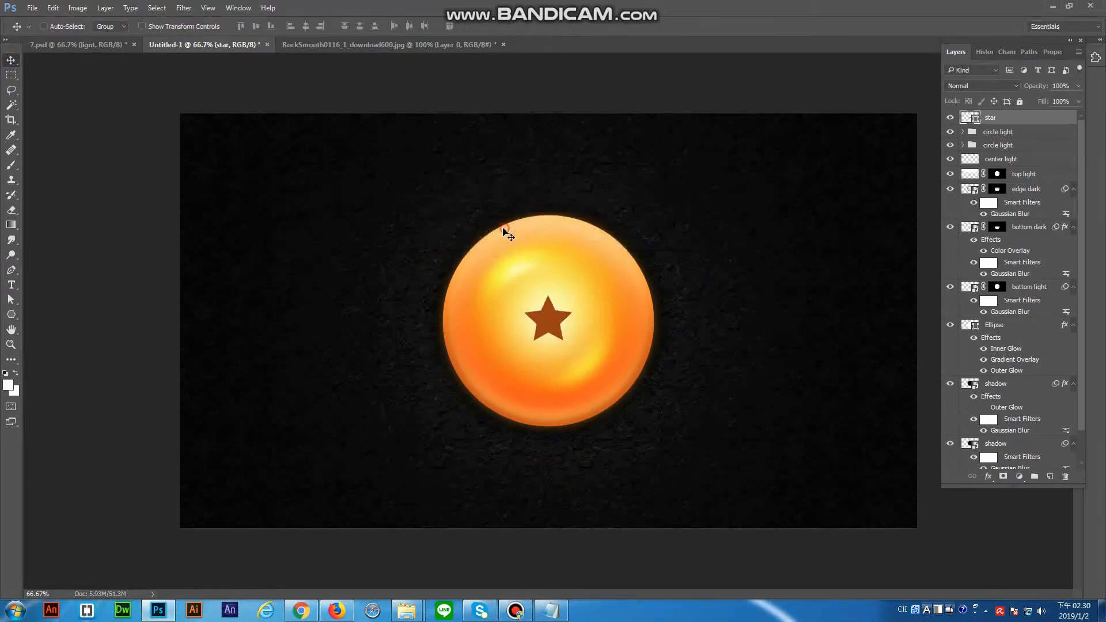
Darken the star's fill to brown 823004
left_click(11, 315)
left_click(106, 27)
left_click(161, 48)
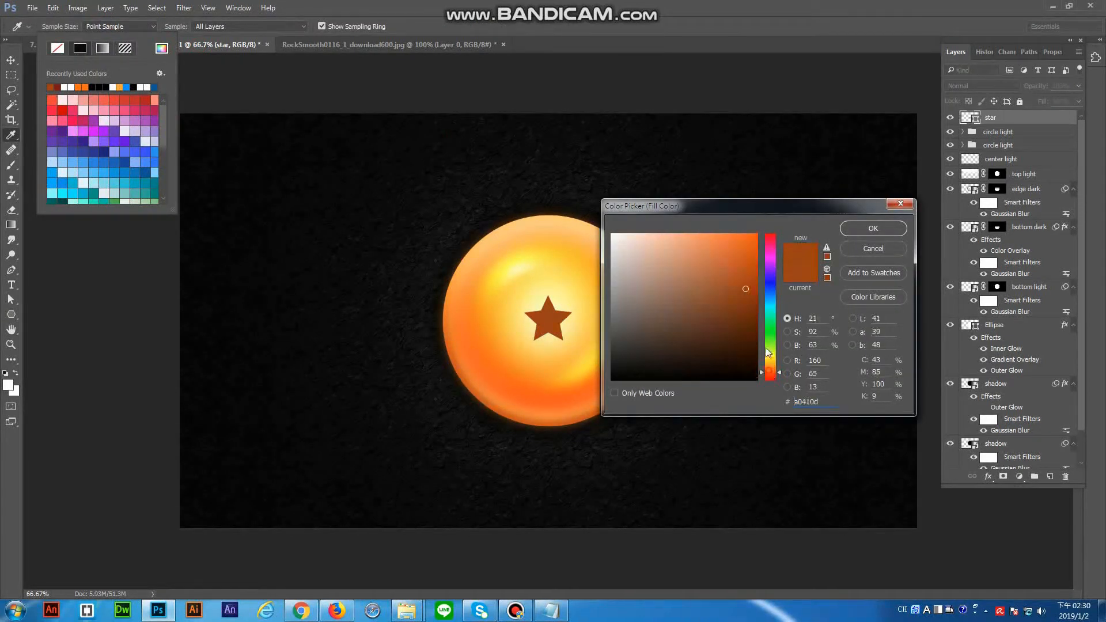
left_click(752, 305)
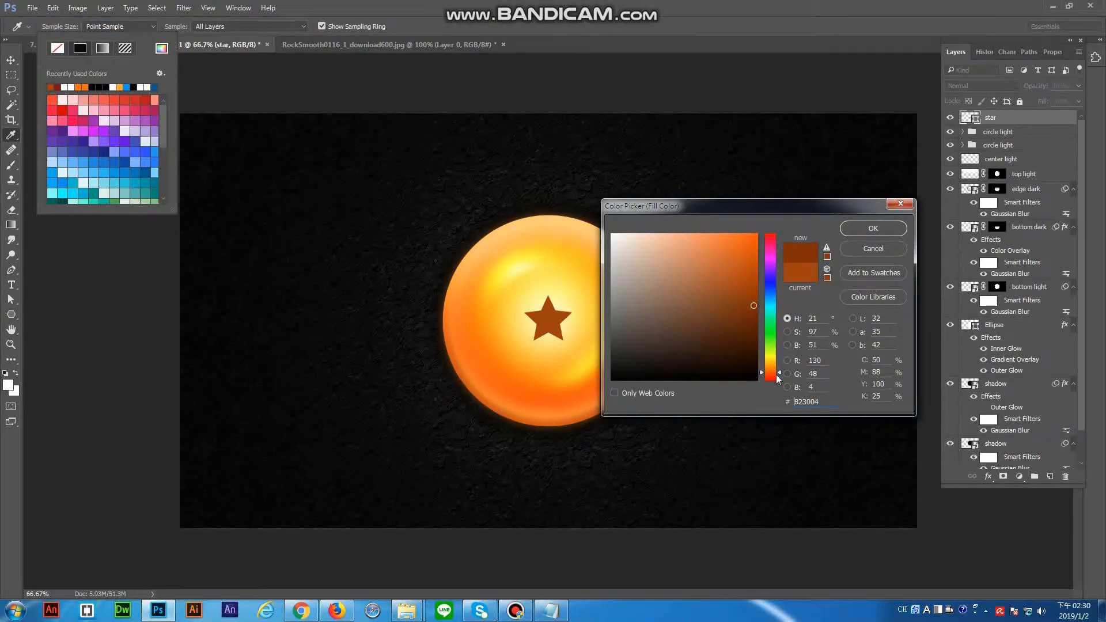
left_click(873, 228)
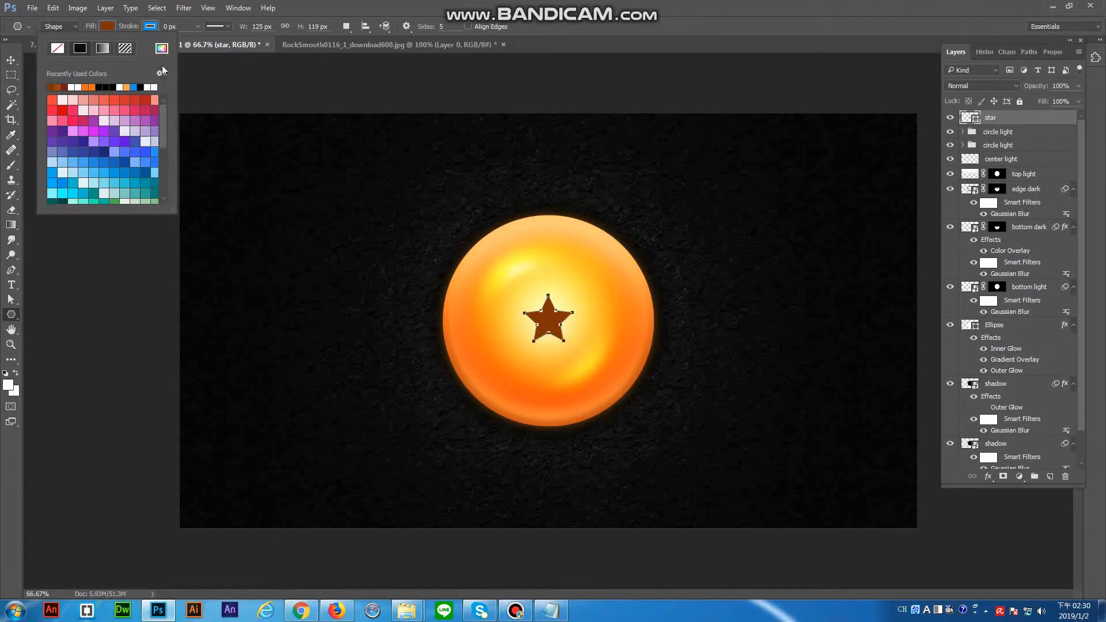
Brighten the star's fill to orange-red cd4014 and shift it slightly redder to cd3714
left_click(161, 48)
left_click_drag(780, 376, 779, 374)
left_click_drag(751, 270, 742, 271)
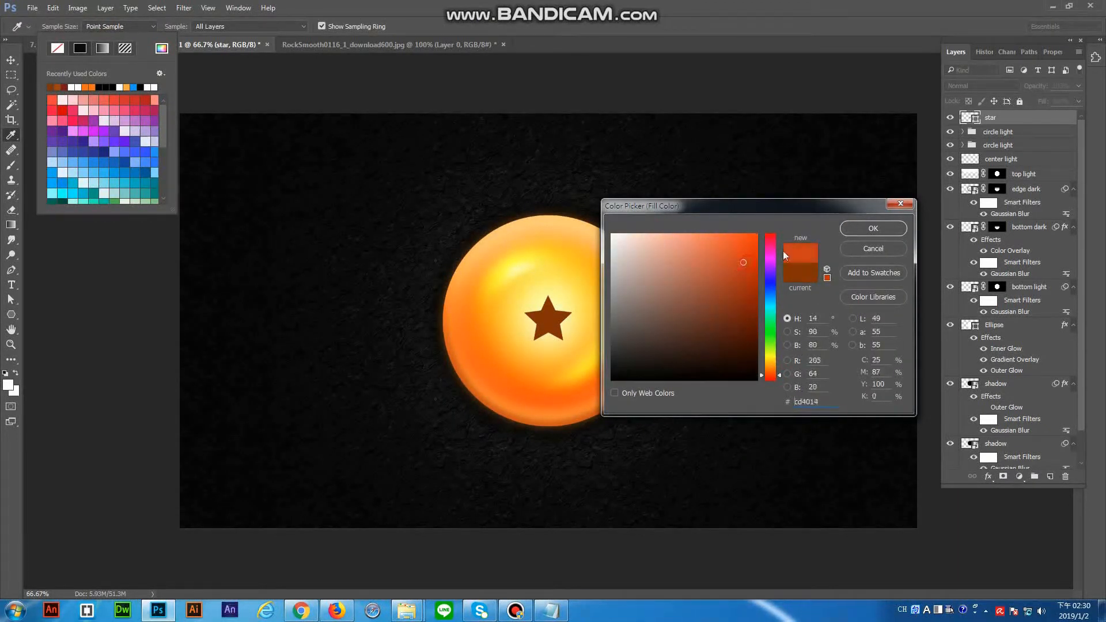
left_click(858, 228)
left_click(161, 48)
type("cd1414")
left_click_drag(774, 382, 773, 375)
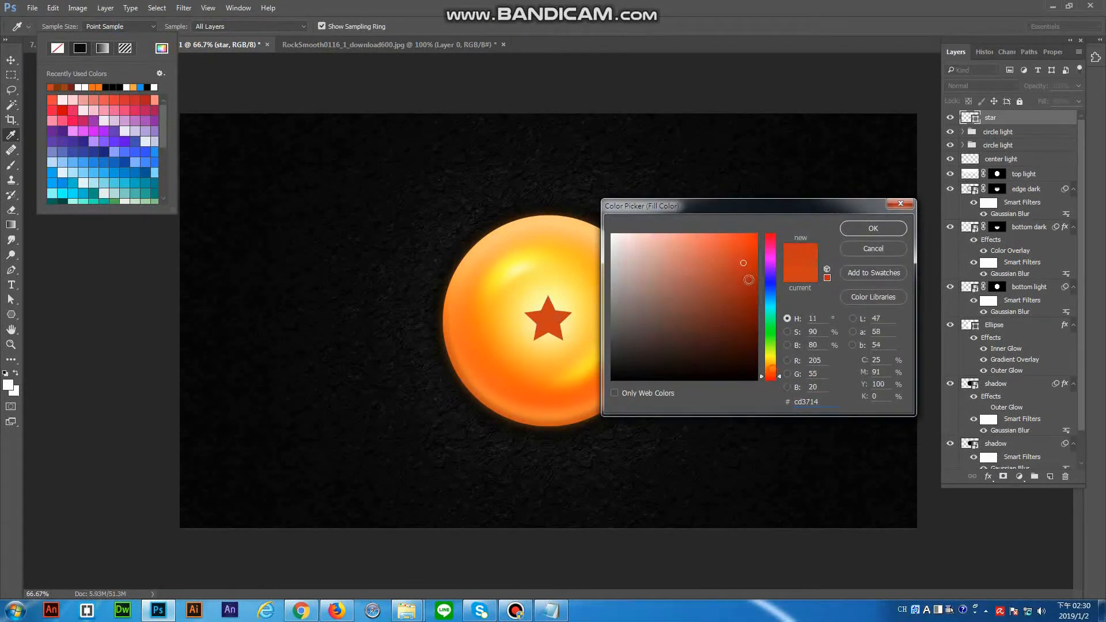
left_click(859, 228)
Scale the star down to 90% in width and height
key("v")
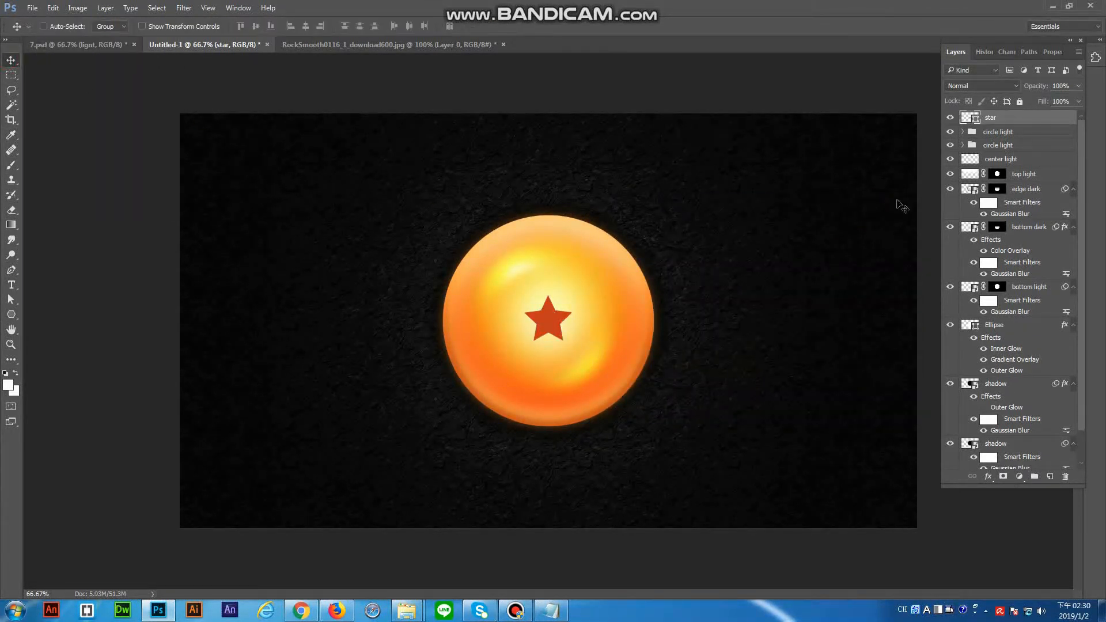
key("ctrl+t")
left_click(240, 26)
type("90")
key("Return")
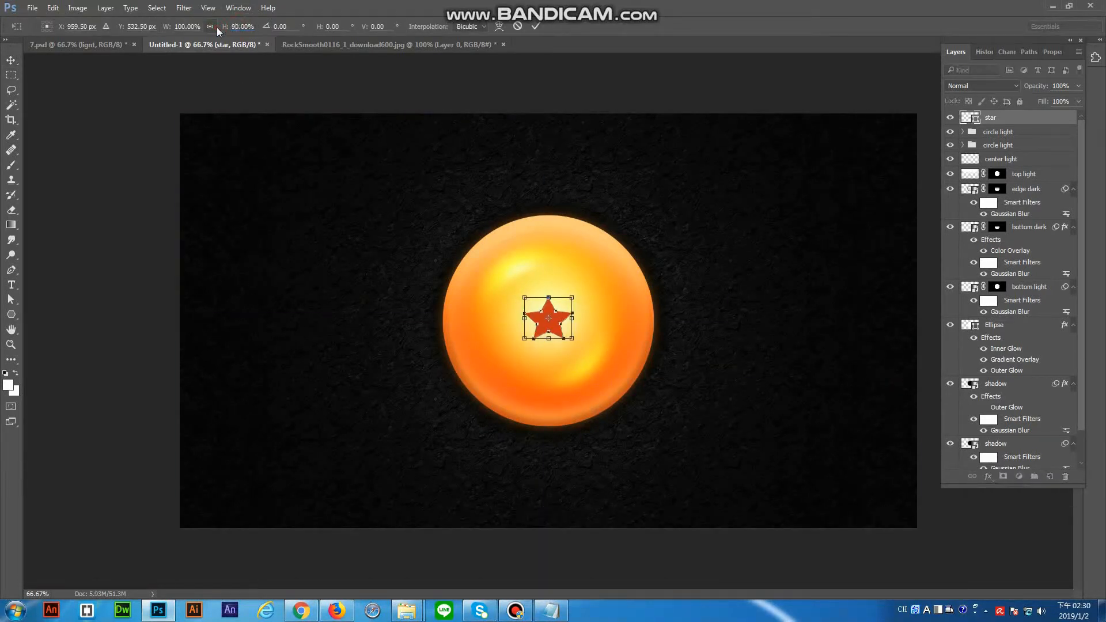
left_click_drag(183, 26, 167, 26)
type("9")
left_click(14, 66)
key("Return")
Check the centre coordinates of the Ellipse layer with Free Transform
scroll(1002, 288, "down", 1)
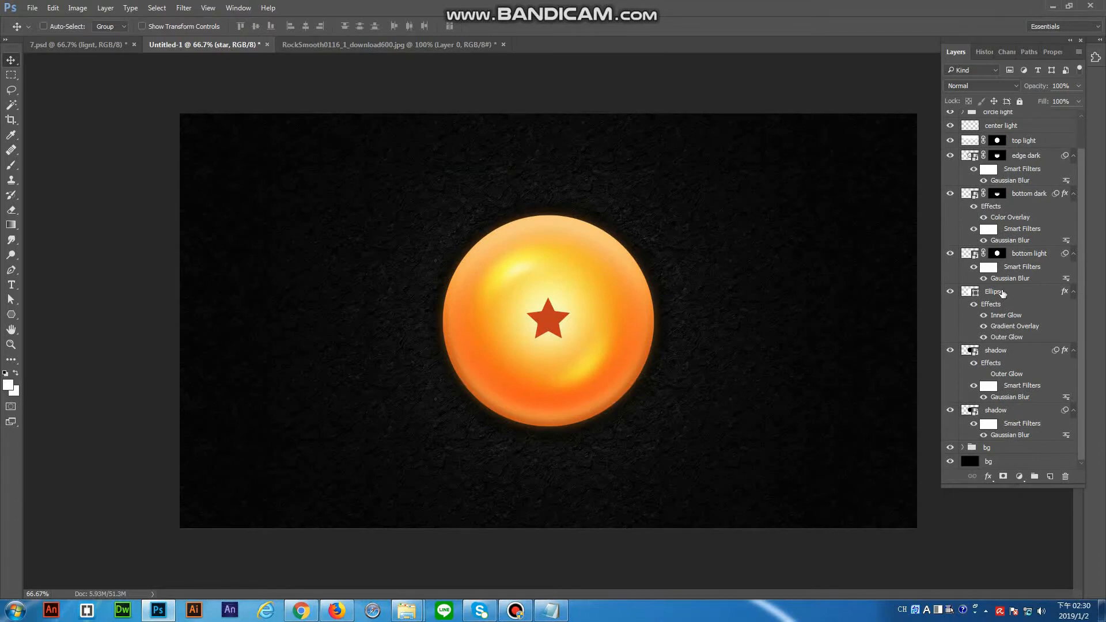
left_click(1002, 294)
key("ctrl+t")
key("Escape")
scroll(1043, 213, "up", 1)
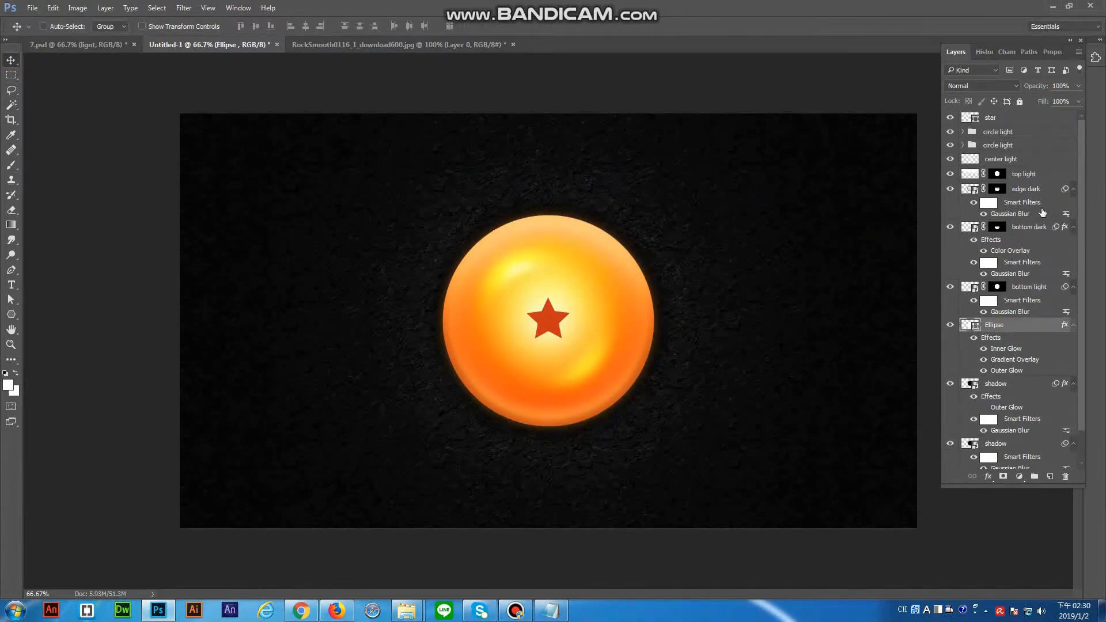
Set the star's vertical position to 540.50 px and move its layer directly above bottom light
left_click(1002, 117)
key("ctrl+t")
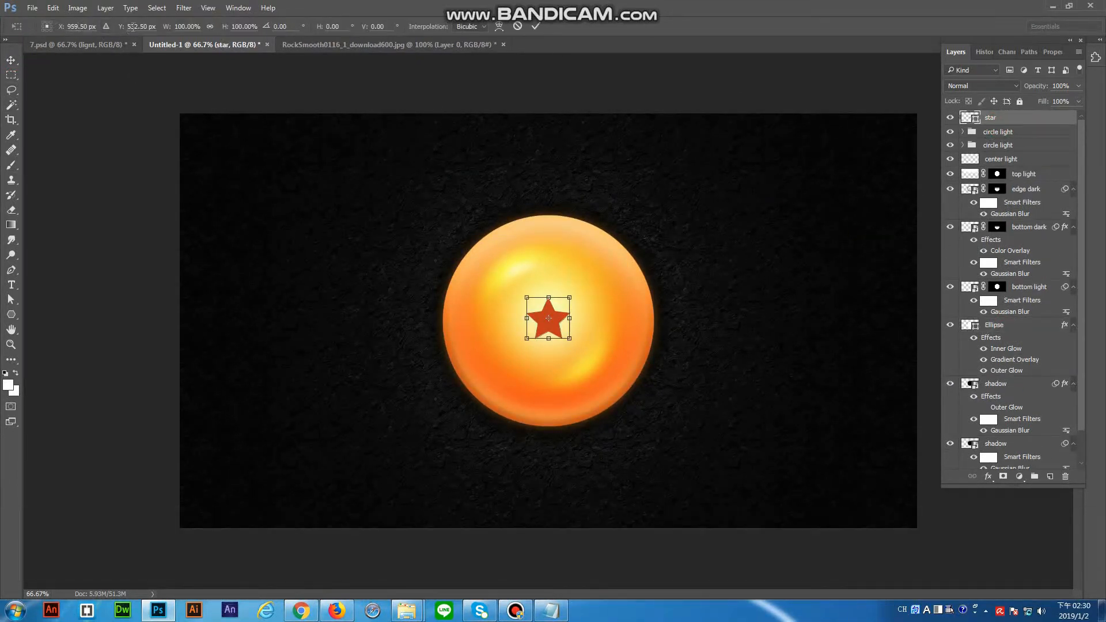
type("540")
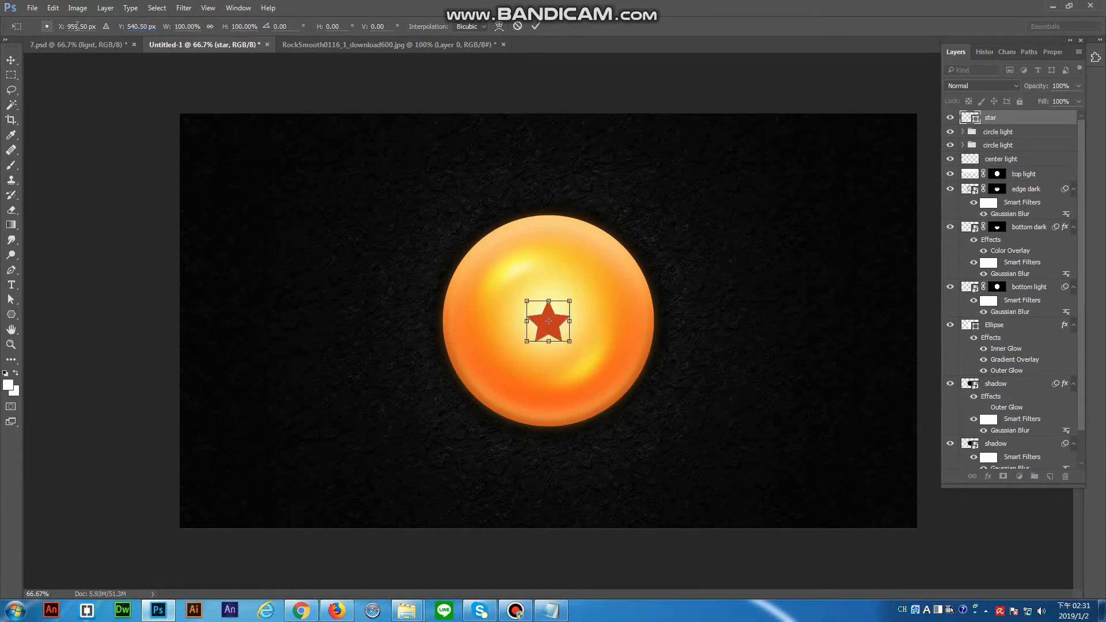
left_click(11, 60)
left_click(518, 228)
left_click_drag(995, 123, 1024, 276)
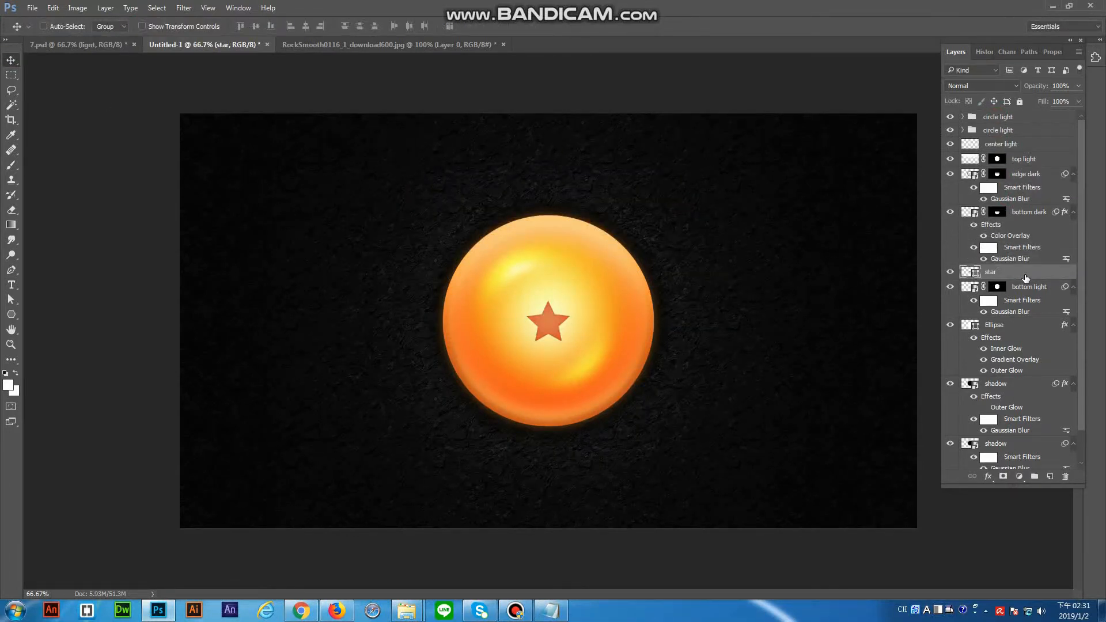
Group all sphere and star layers down to the lower shadow and name the group ball
scroll(1012, 387, "down", 3)
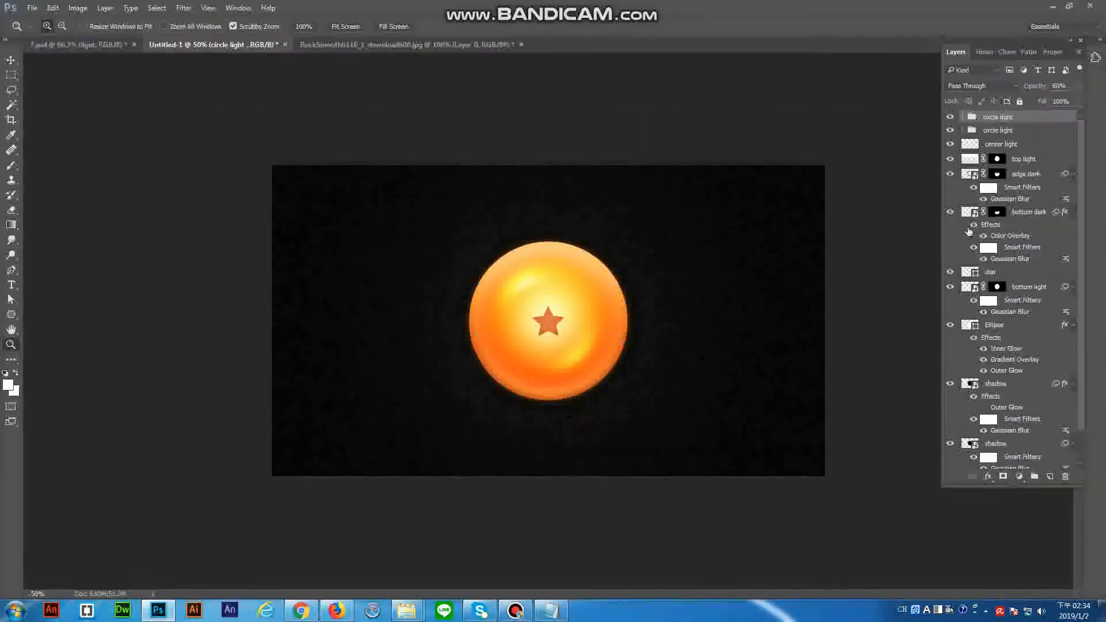
scroll(1055, 262, "down", 3)
left_click(1010, 410, "shift")
key("ctrl+shift+g")
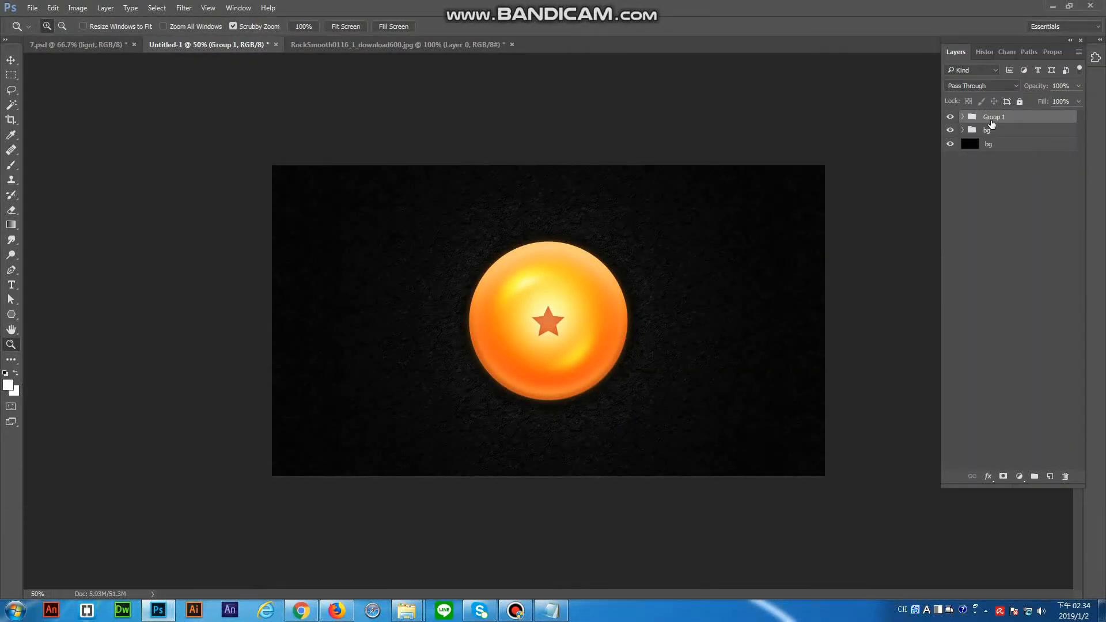
double_click(993, 118)
key("Return")
Duplicate the ball group under the same name, hide the original, and convert the duplicate to a smart object
key("ctrl+j")
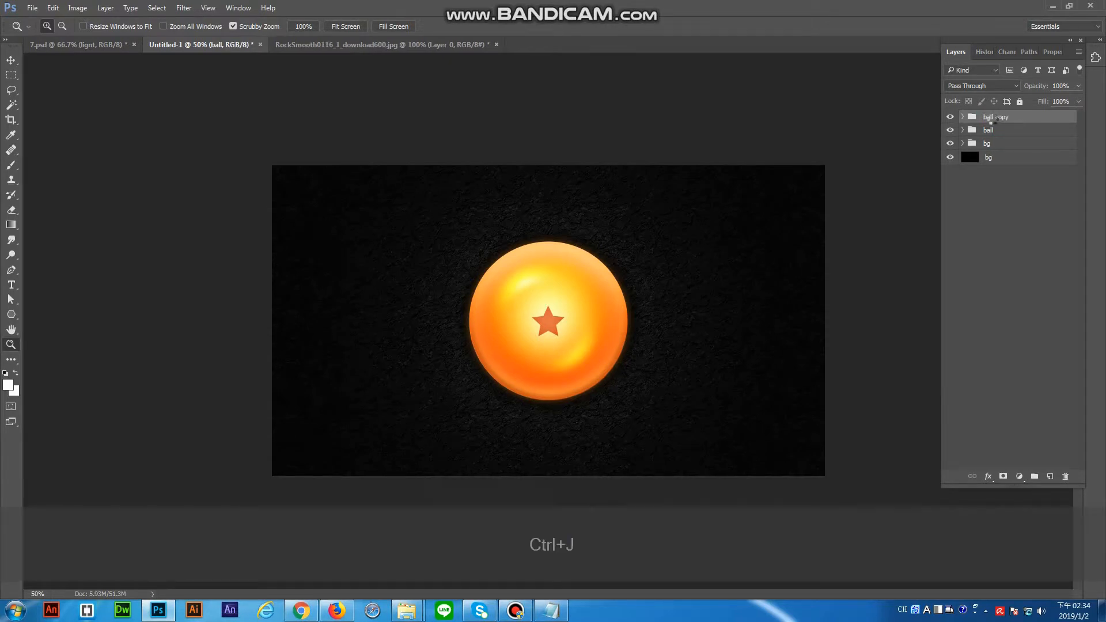
left_click(950, 130)
double_click(1031, 118)
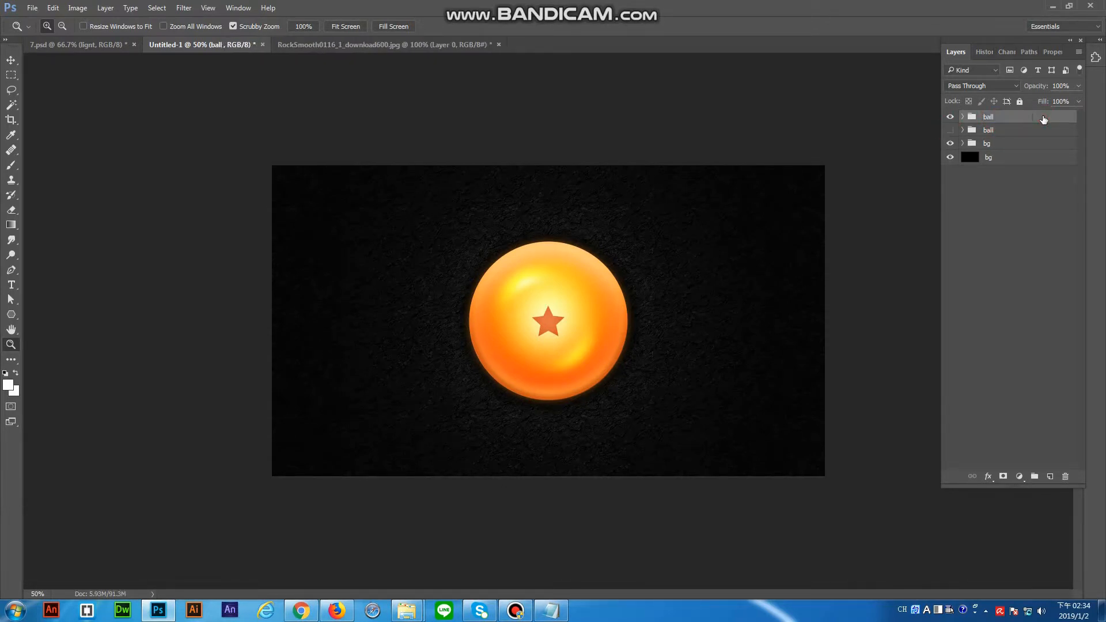
right_click(1043, 119)
left_click(1005, 259)
Scale the ball smart object down proportionally to 80%
key("ctrl+t")
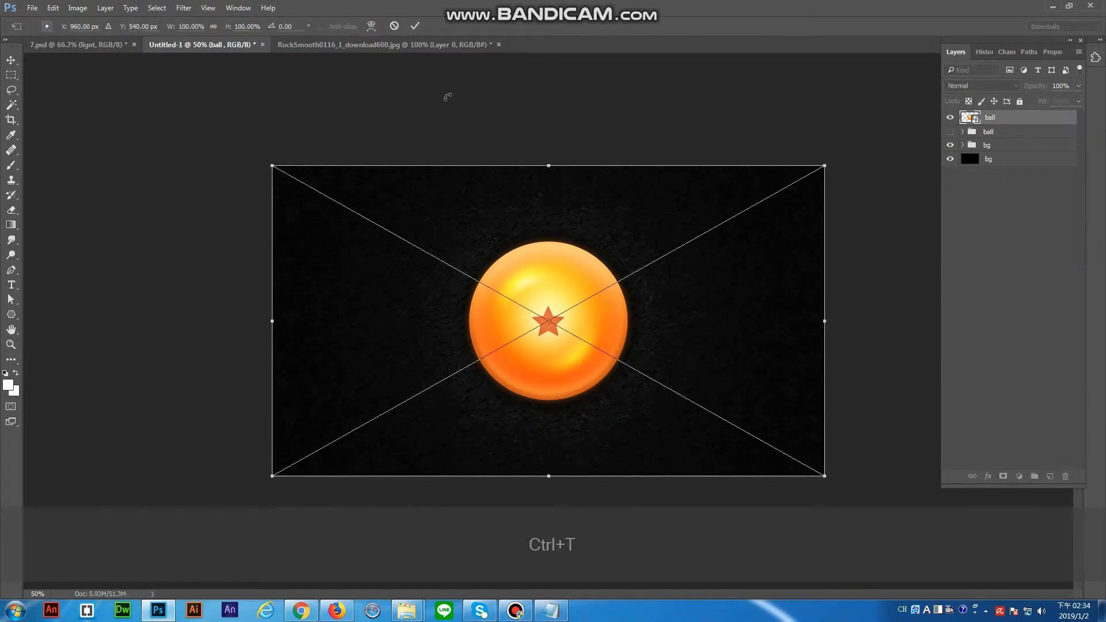
type("80")
key("Return")
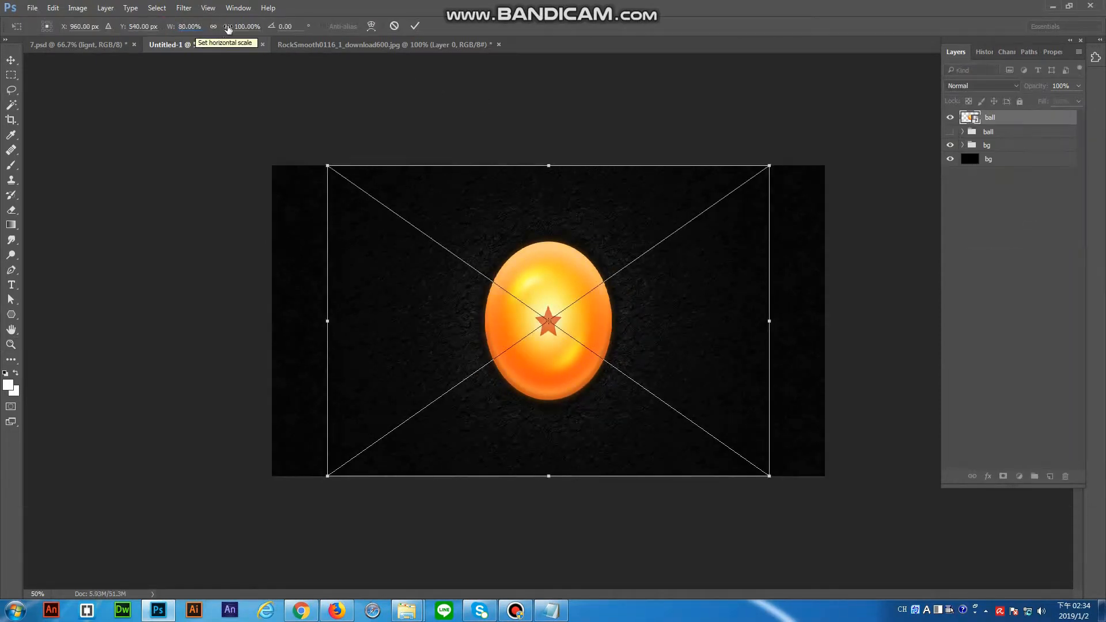
left_click(214, 26)
left_click(11, 62)
left_click(487, 229)
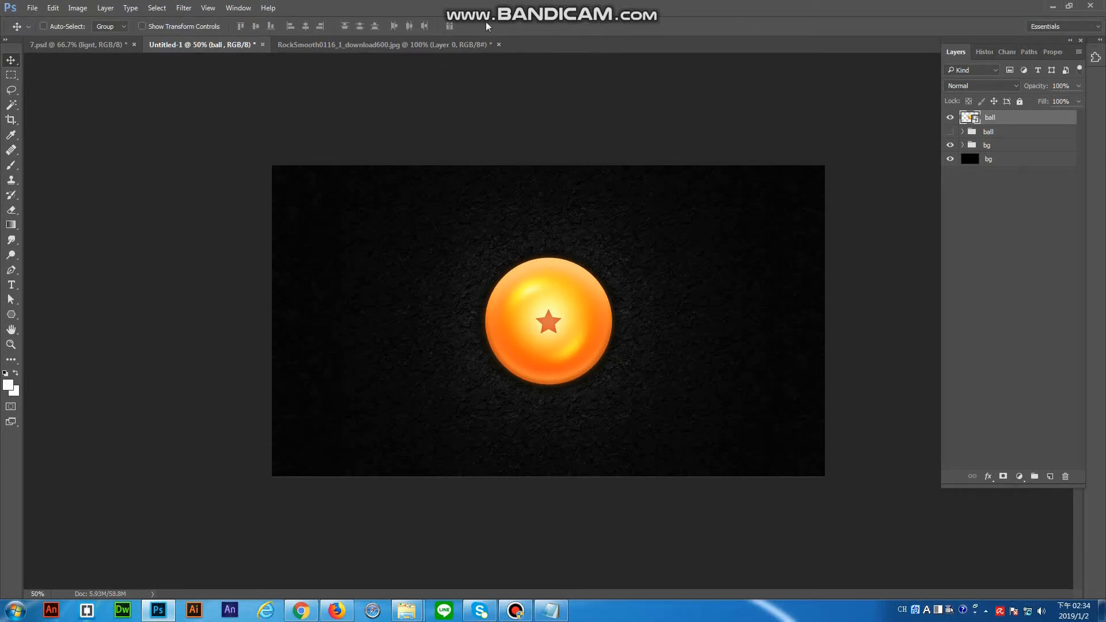
Unlock the background layer of the black-and-white crack texture image and bring it into the Untitled-1 document
left_click(420, 44)
left_click(199, 45)
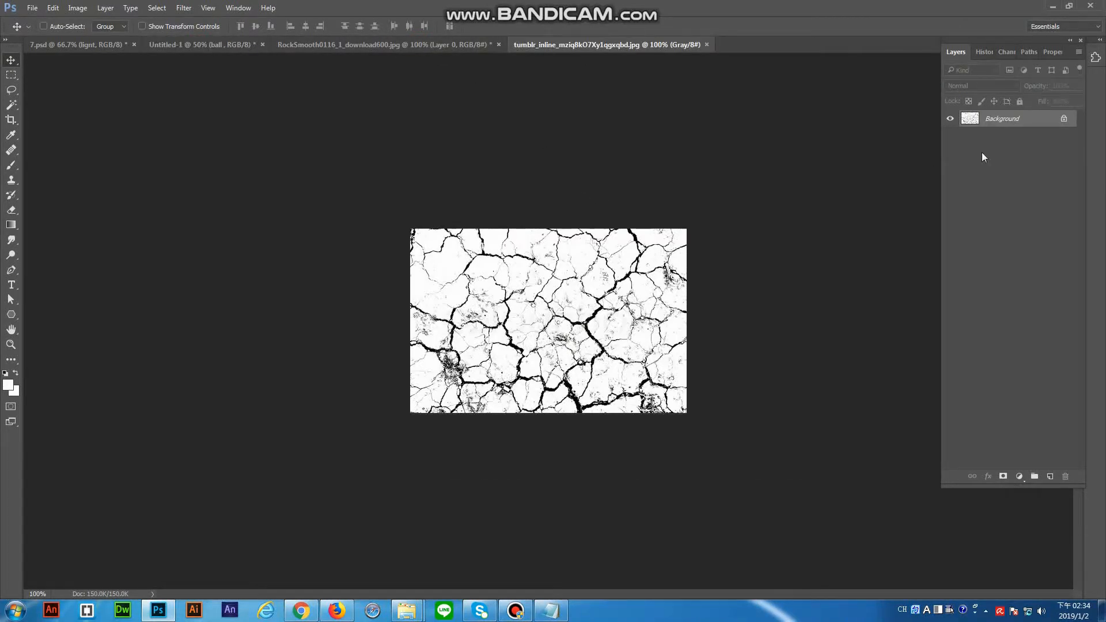
double_click(1002, 118)
left_click(654, 189)
left_click_drag(503, 238, 593, 286)
Place the crack texture layer below both ball layers, then enlarge and centre it behind the sphere
left_click_drag(998, 121, 998, 153)
left_click_drag(622, 302, 598, 316)
key("ctrl+t")
left_click_drag(617, 264, 713, 199)
left_click_drag(457, 375, 413, 399)
left_click_drag(603, 253, 594, 276)
key("Return")
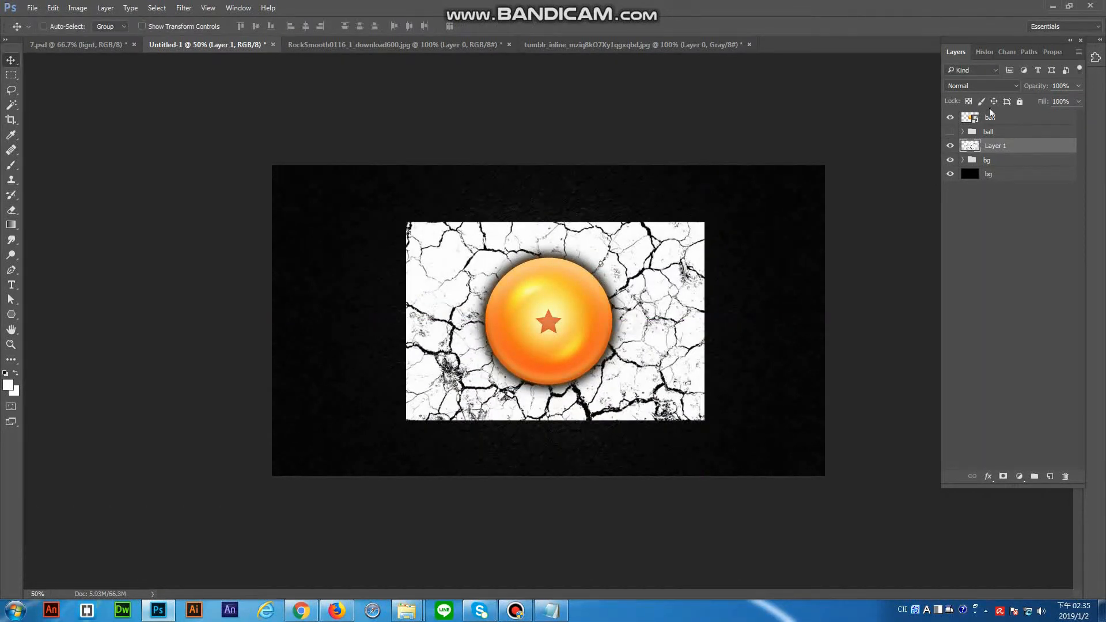
Try the Overlay blend mode on the crack texture layer, then change it to Darken
left_click(1004, 86)
left_click(967, 221)
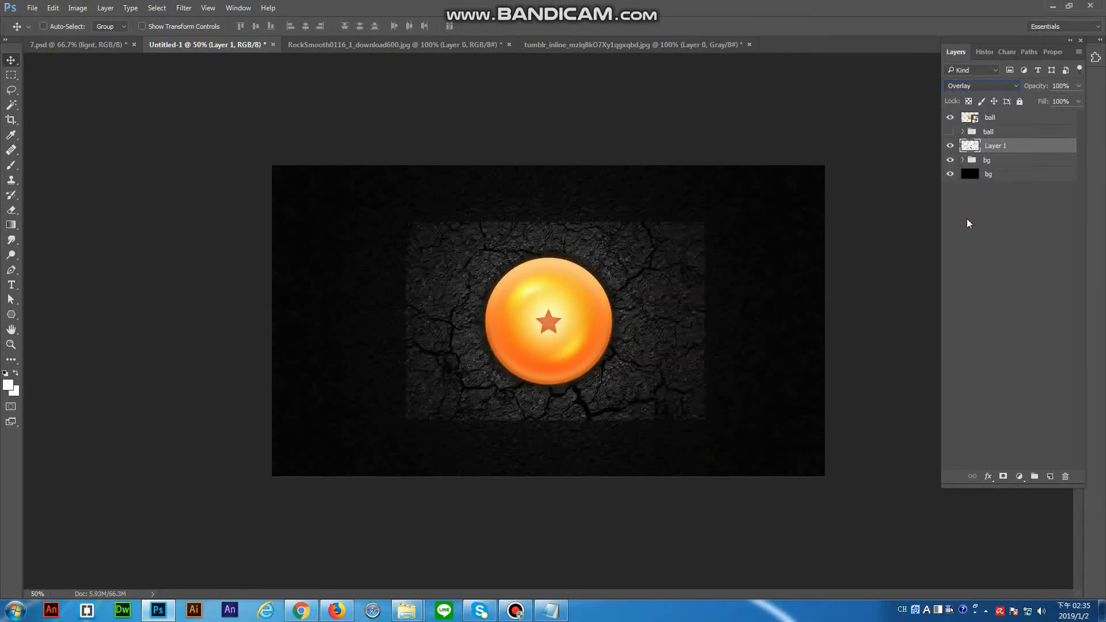
left_click(1004, 86)
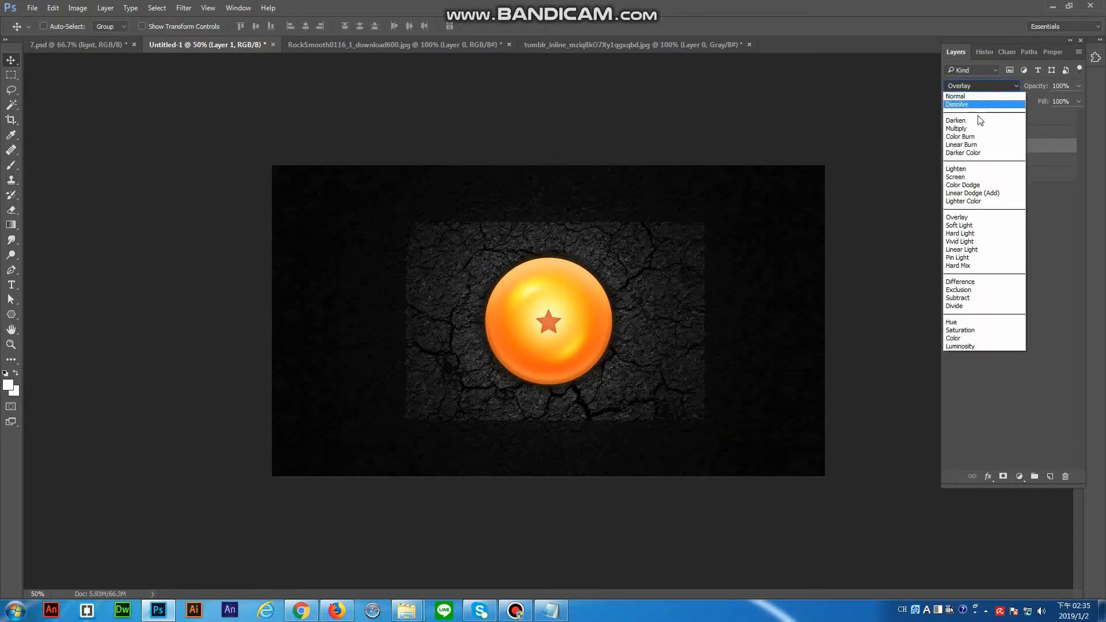
left_click(973, 118)
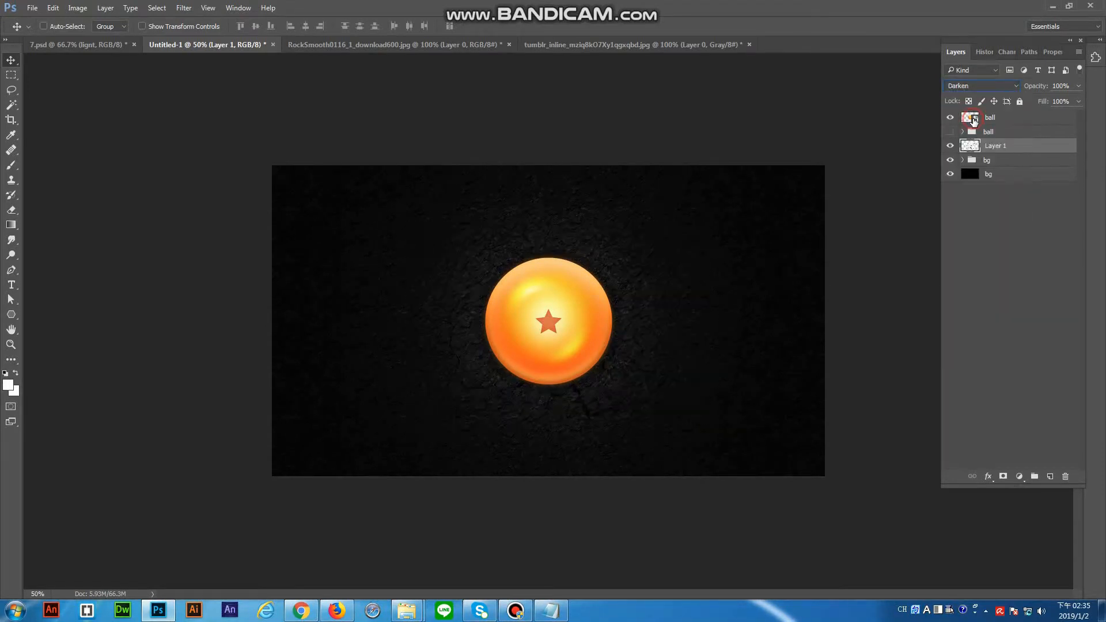
Reposition the crack texture behind the ball and rename its layer 1
left_click(10, 344)
left_click(547, 321)
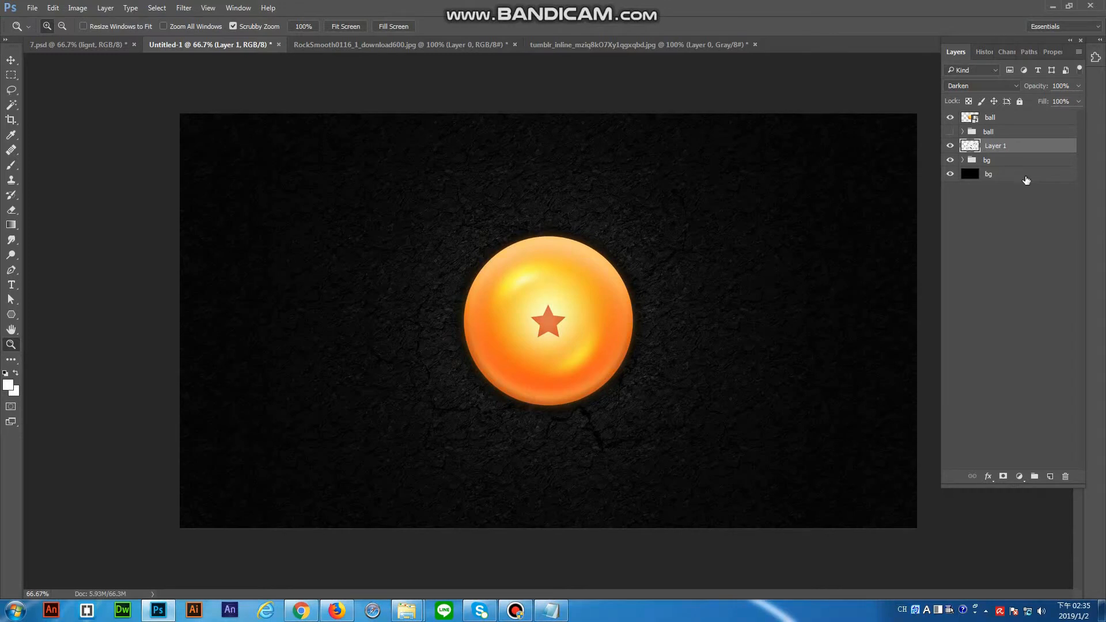
key("ctrl+j")
key("ctrl+z")
left_click(11, 59)
left_click_drag(696, 292, 830, 284)
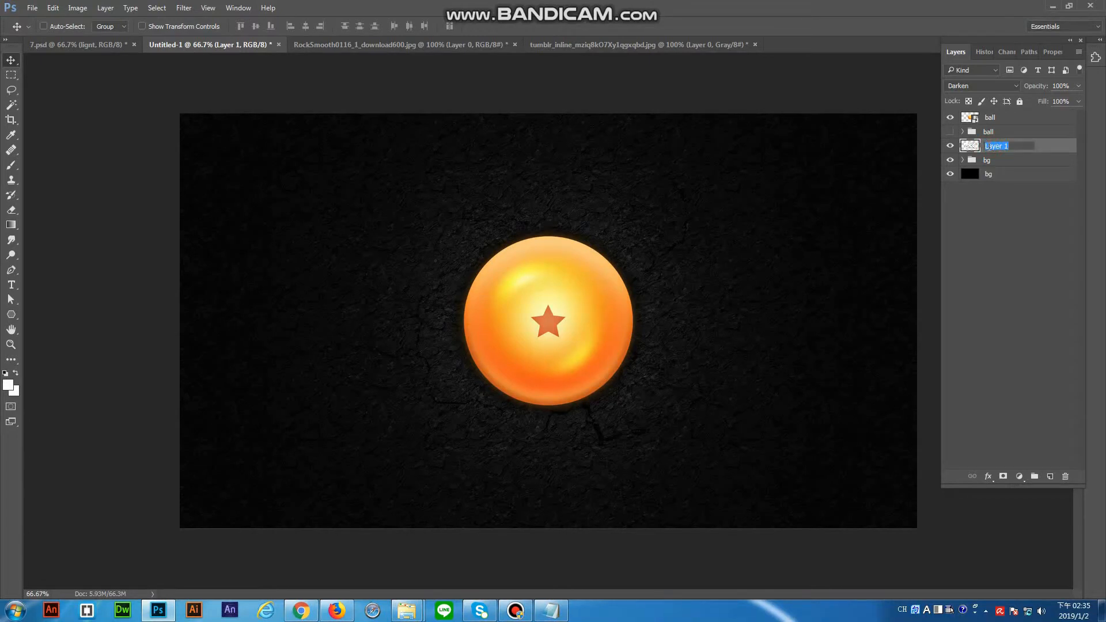
key("Return")
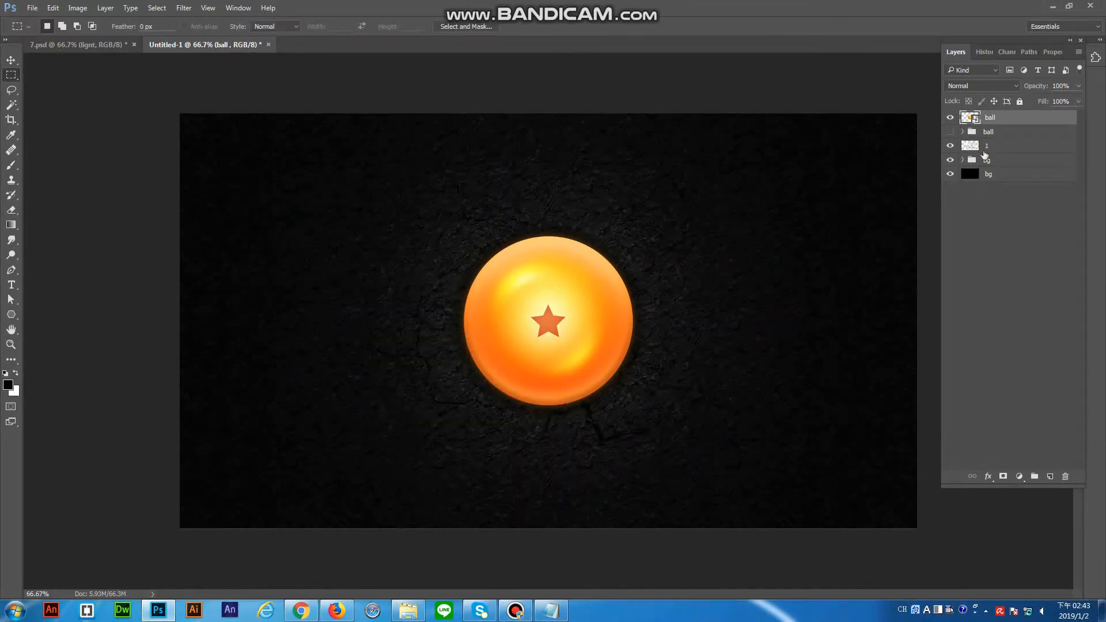
Add a new layer above the ball and paint a single white (ffffff) dab with the soft 200-pixel brush
key("ctrl+shift+n")
key("Return")
left_click(11, 166)
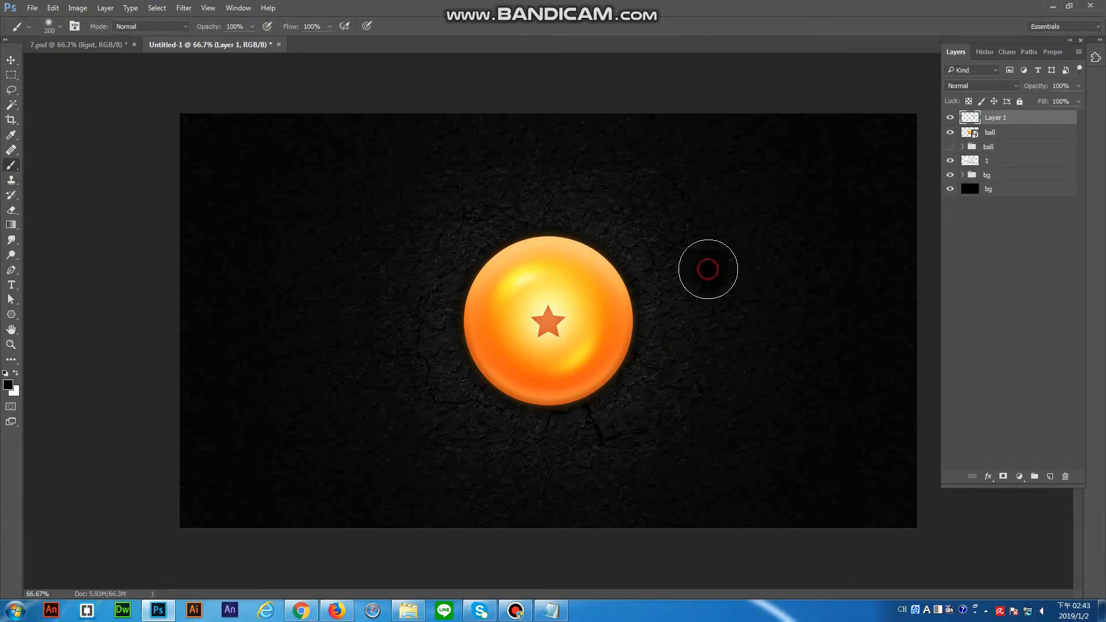
key("ctrl+z")
left_click(9, 384)
left_click(613, 235)
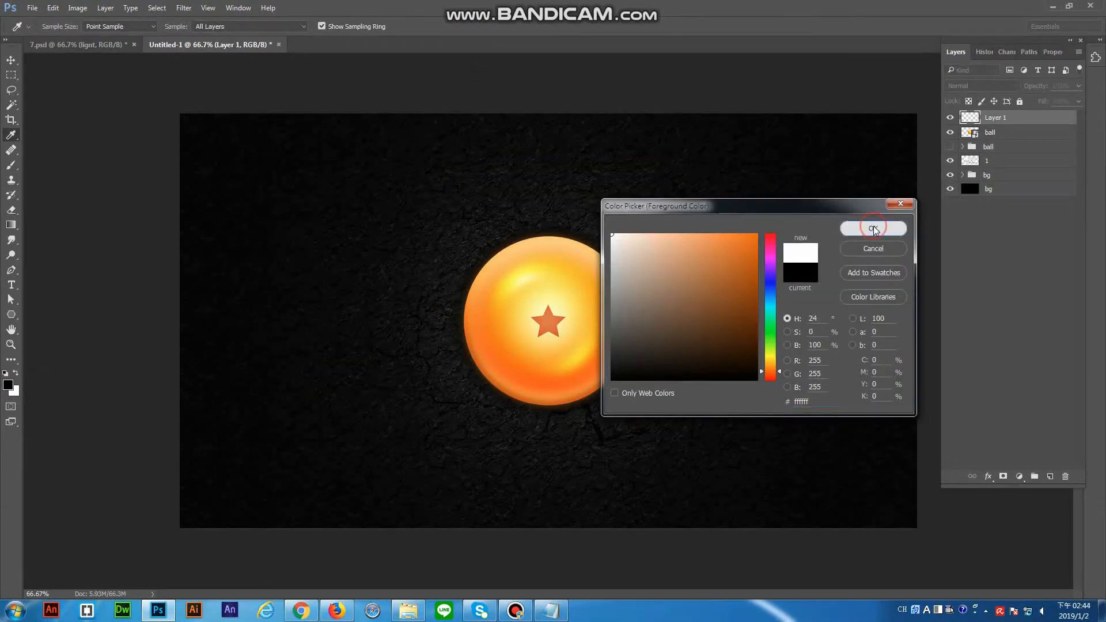
left_click(873, 228)
left_click(737, 318)
Move the white dab onto the ball as a highlight above the star and rename its layer light
left_click(10, 60)
left_click_drag(737, 318, 538, 302)
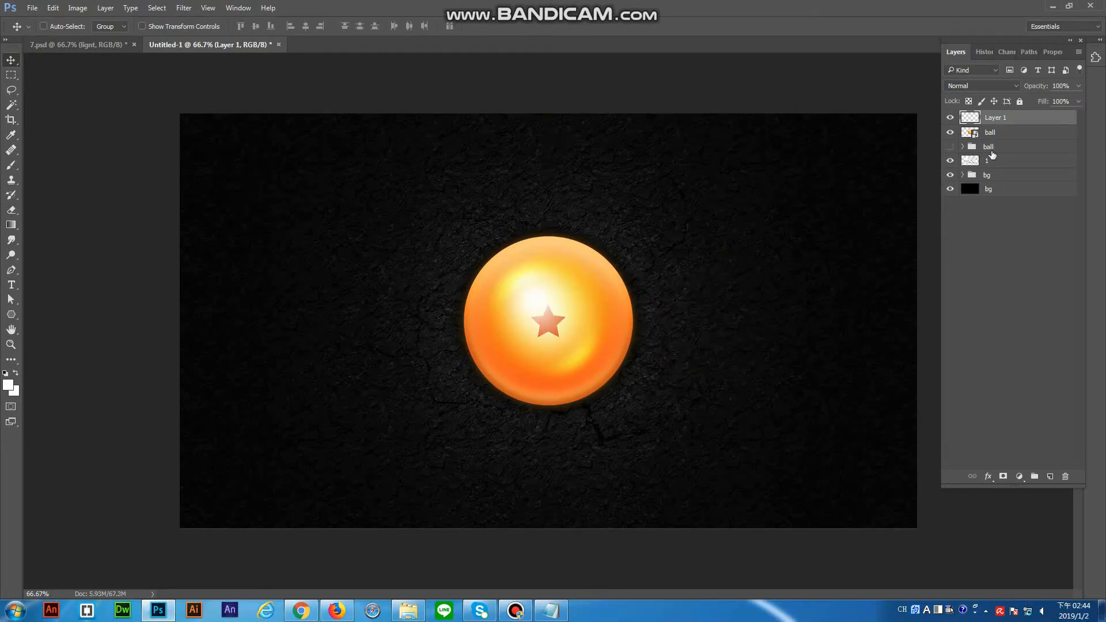
type("t")
Add a new layer above light, load the ball smart object's outline as a selection, and contract it by 10 pixels
key("shift+ctrl+n")
key("Return")
left_click(972, 148, "ctrl")
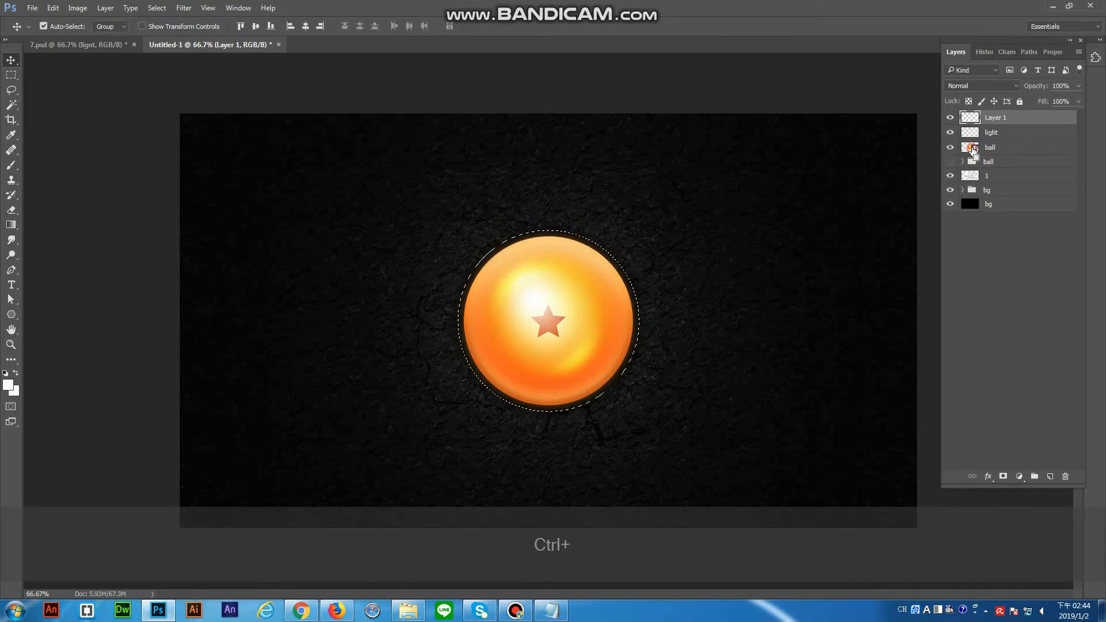
key("m")
right_click(791, 256)
left_click(157, 8)
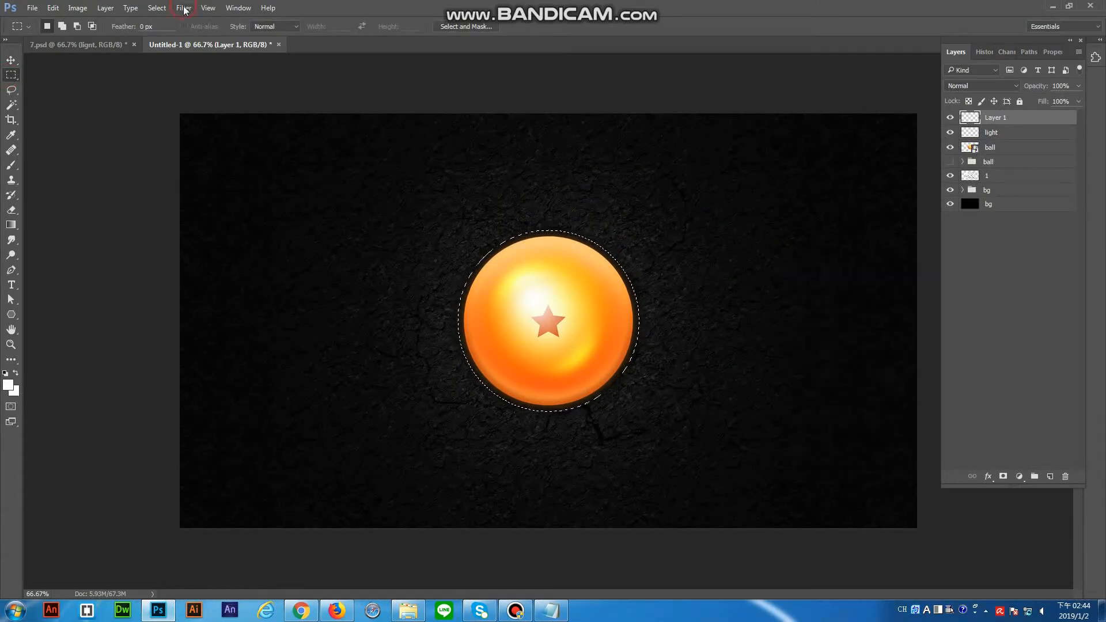
left_click(157, 8)
mouse_move(172, 165)
left_click(305, 198)
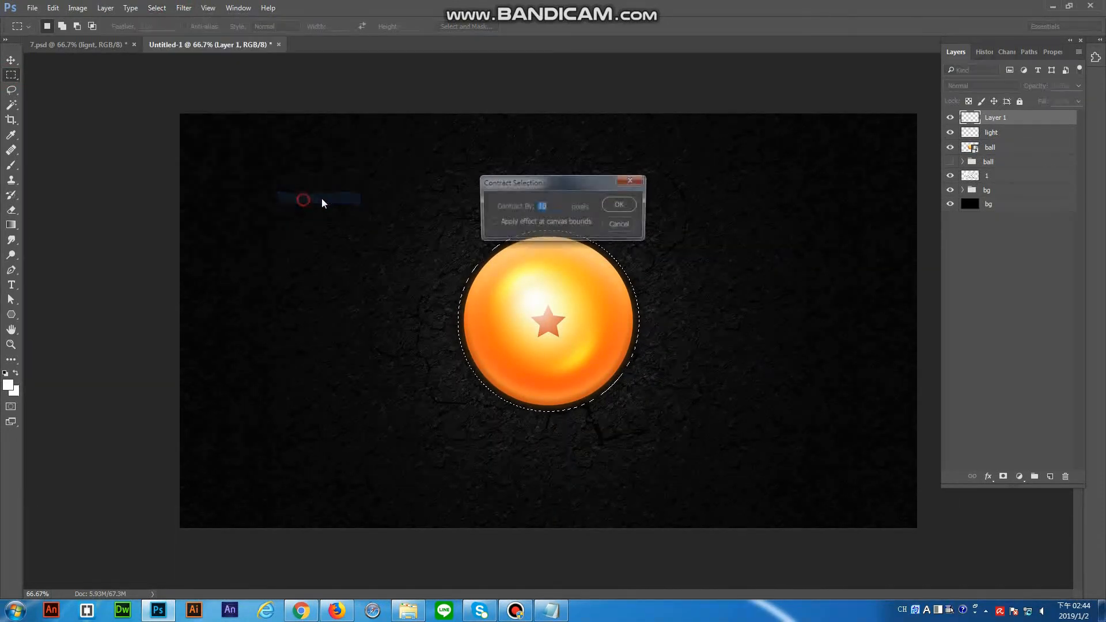
left_click(618, 204)
Stroke the contracted ball selection on the inside with a 12 px black line, then deselect
right_click(703, 190)
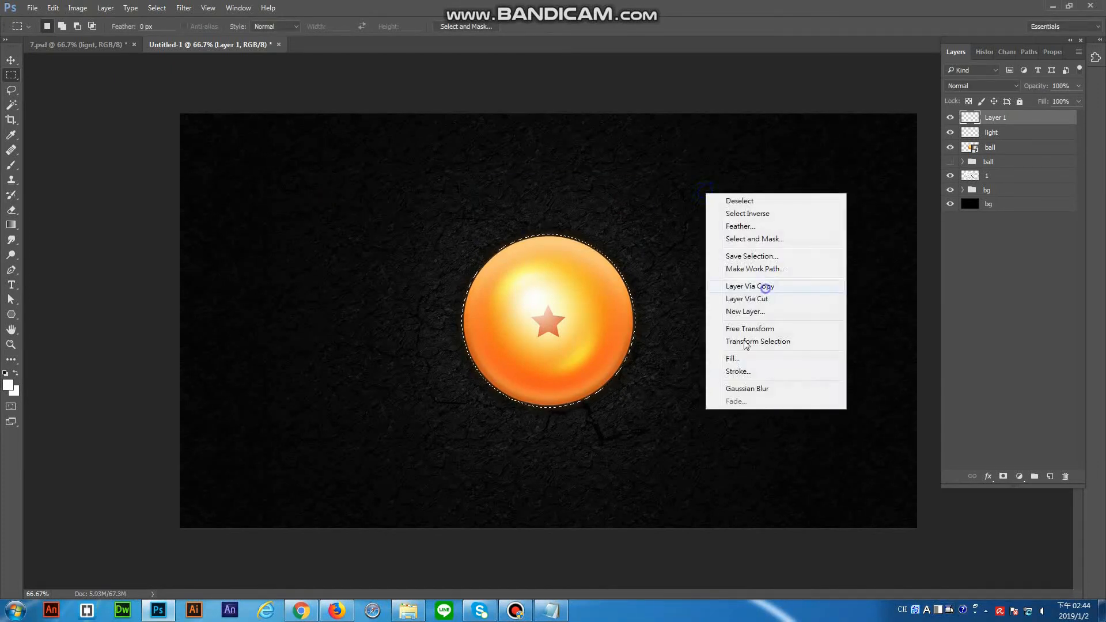
left_click(738, 370)
left_click(547, 361)
left_click(633, 404)
left_click(872, 224)
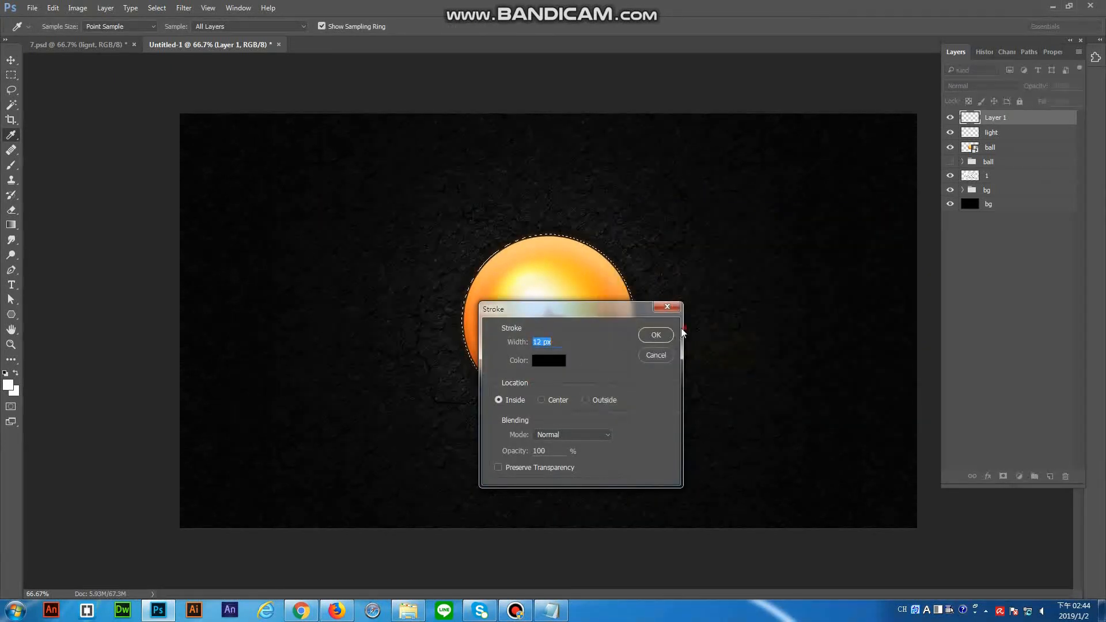
key("Return")
key("ctrl+d")
key("m")
Set the black rim layer to Overlay at 60% opacity and compare the ball with and without it
left_click(1005, 85)
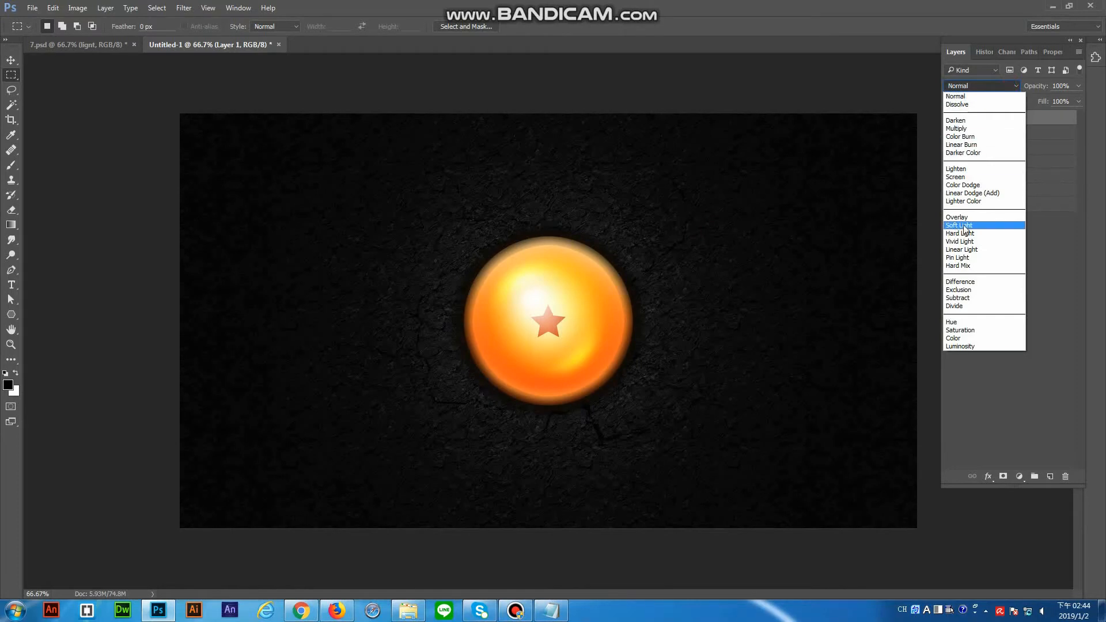
left_click(964, 218)
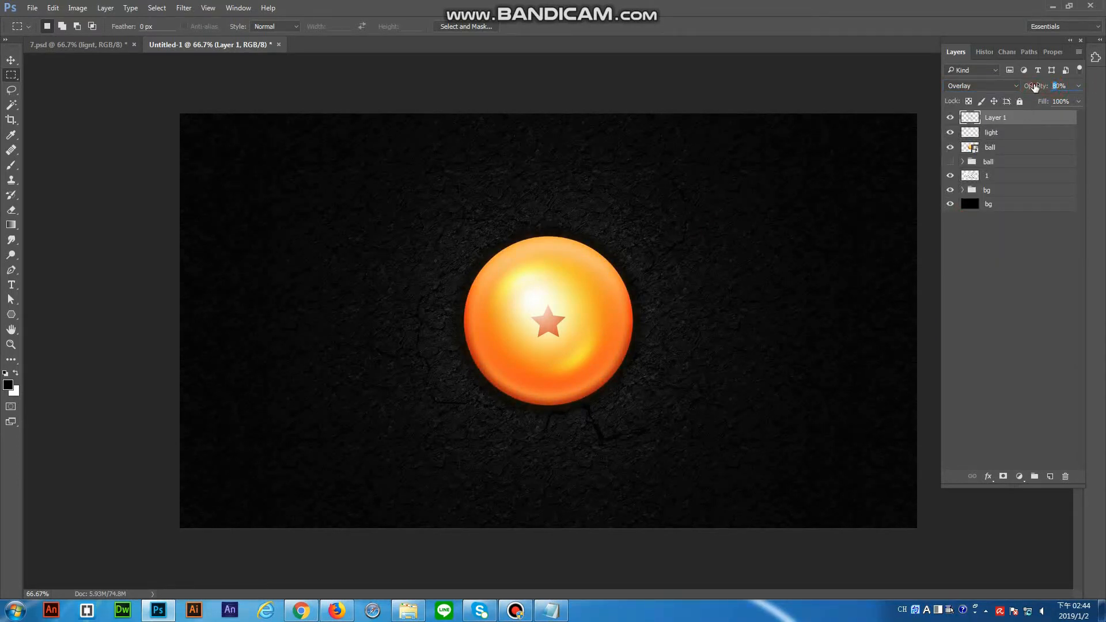
left_click(950, 121)
left_click(949, 119)
Apply an 8-pixel Gaussian Blur to the dark rim layer and check its effect on the ball
left_click(183, 8)
mouse_move(210, 141)
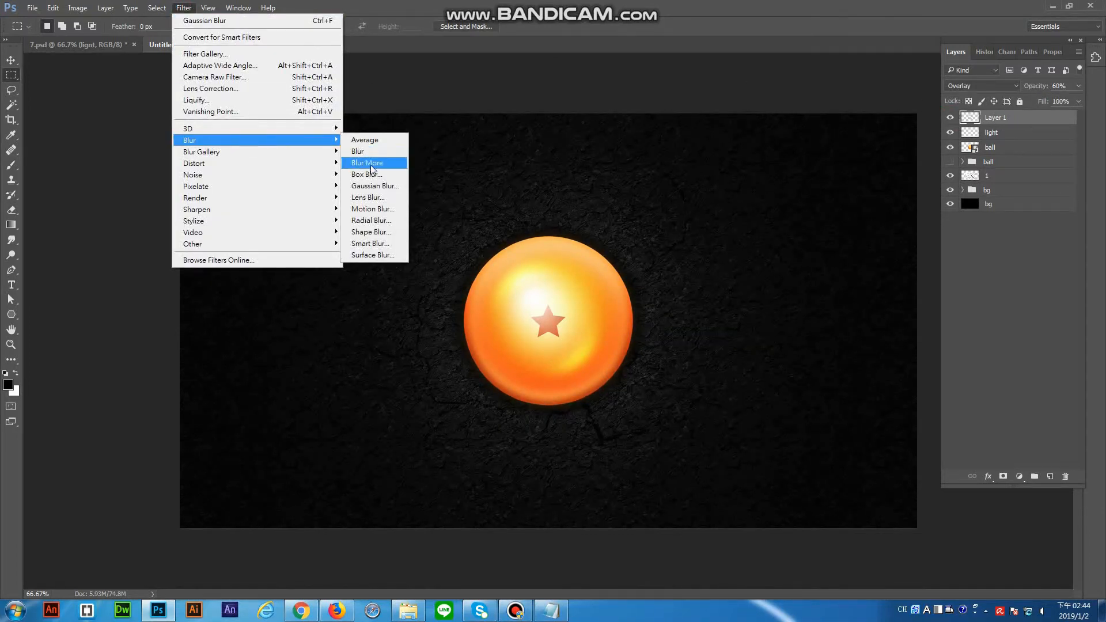
left_click(375, 186)
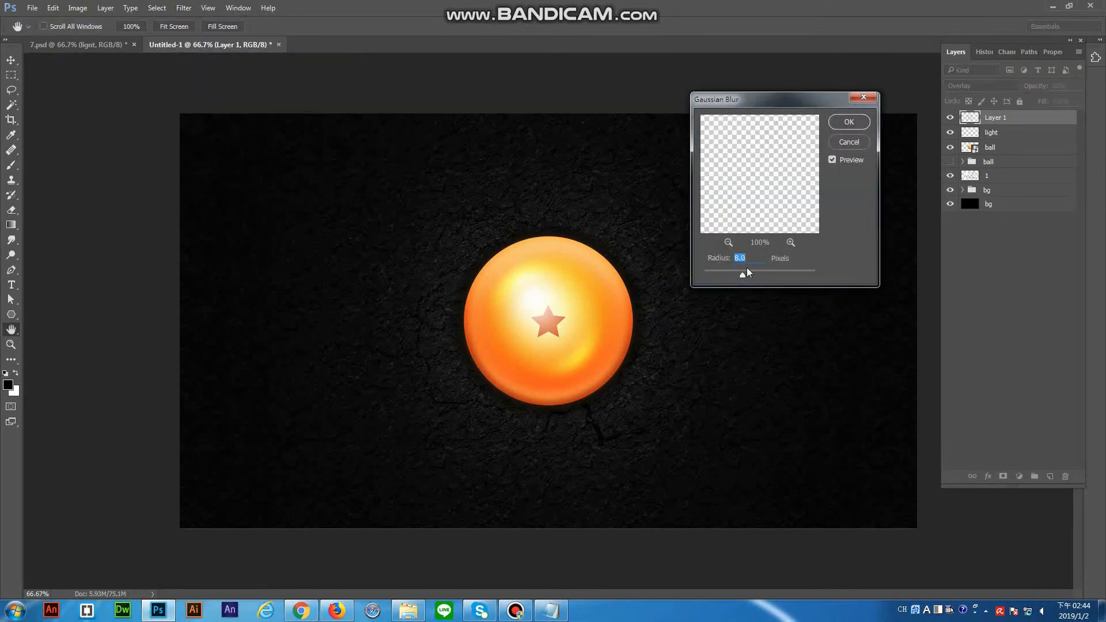
left_click(849, 122)
left_click(949, 123)
left_click(949, 122)
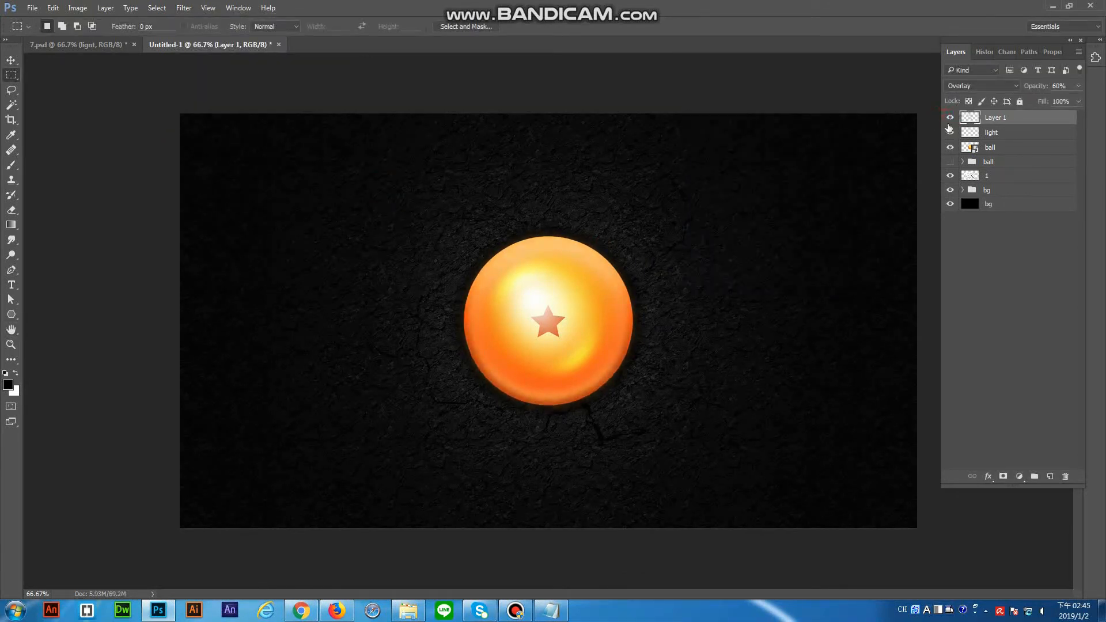
Add a new layer on top of the stack and make a circular selection matching the ball's edge
left_click(999, 133)
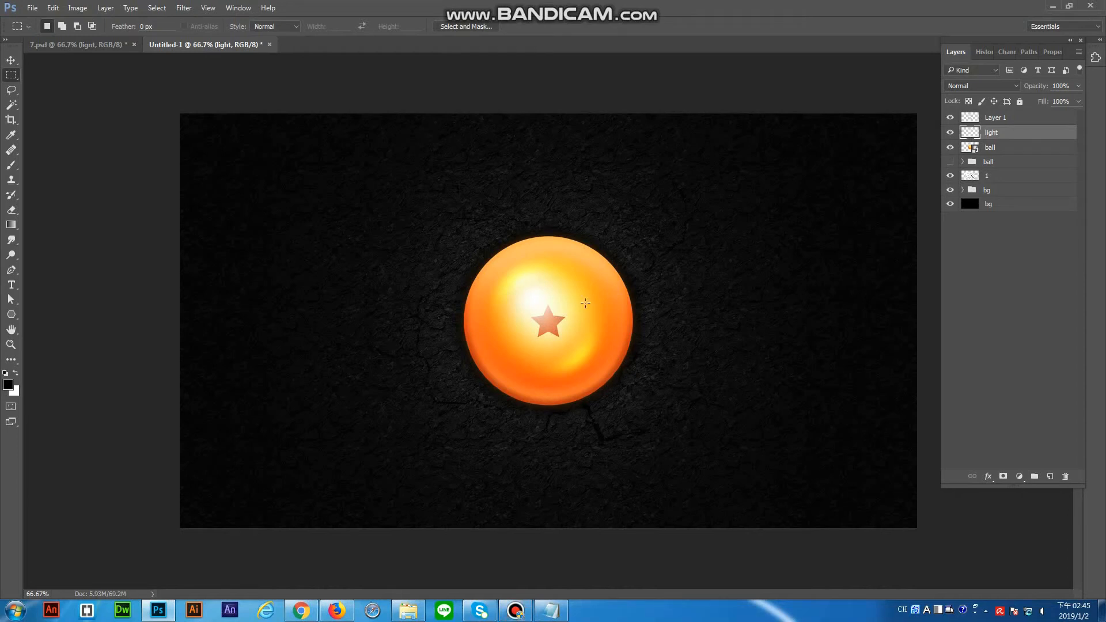
key("v")
key("alt+bracketright")
key("shift+ctrl+n")
key("Return")
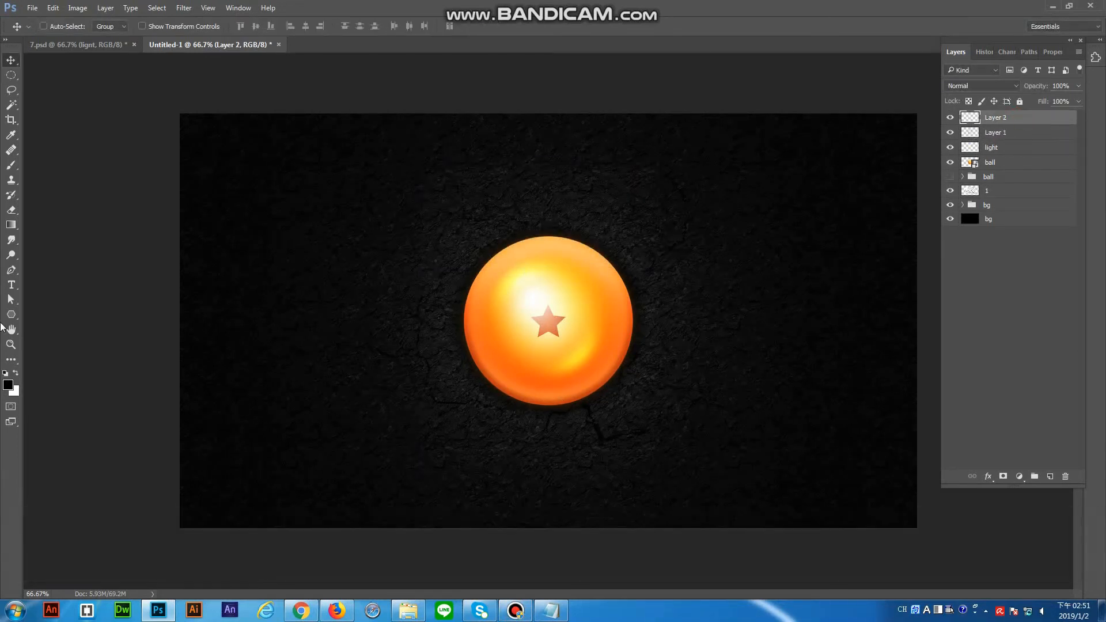
left_click(11, 75)
left_click_drag(491, 235, 596, 311)
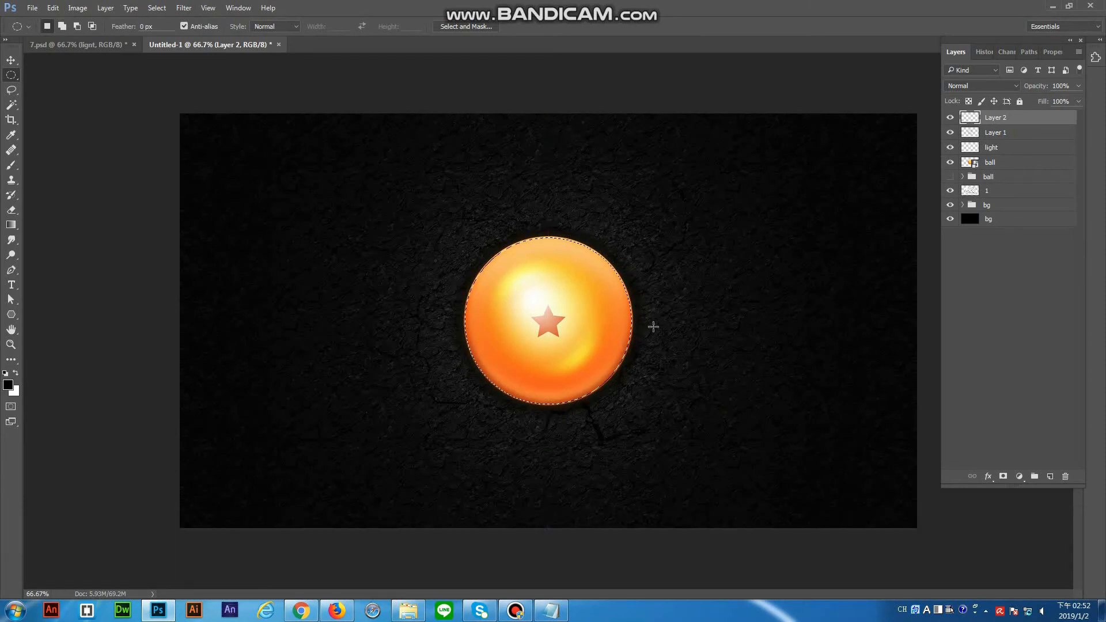
Fill the circular selection with white, deselect, and soften the disc by repeating the last Gaussian Blur
right_click(707, 274)
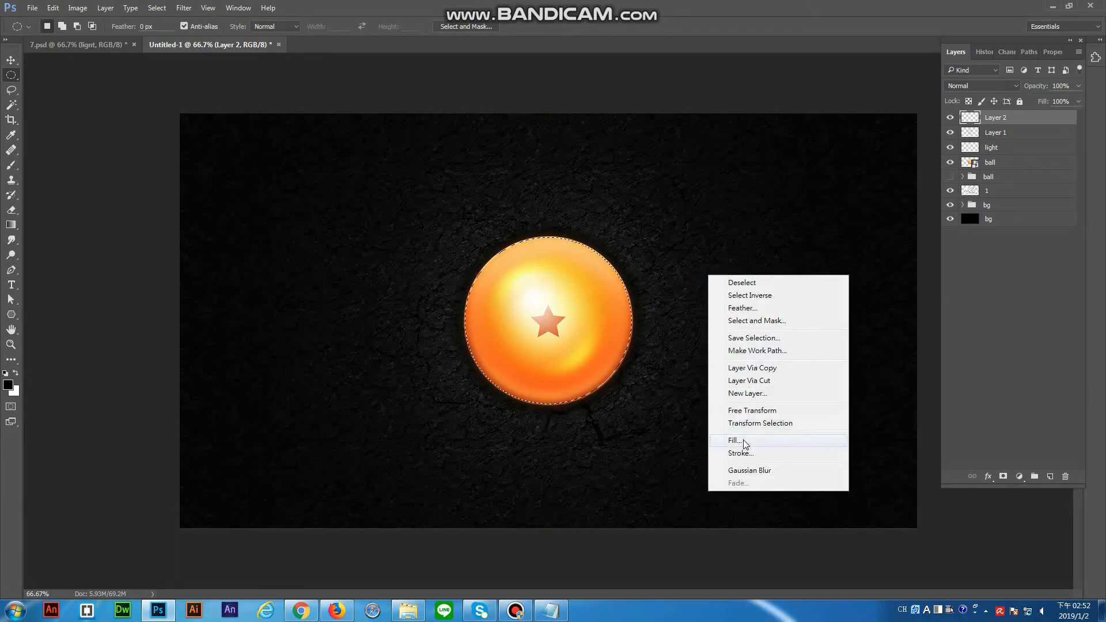
left_click(743, 444)
left_click(942, 138)
left_click(184, 8)
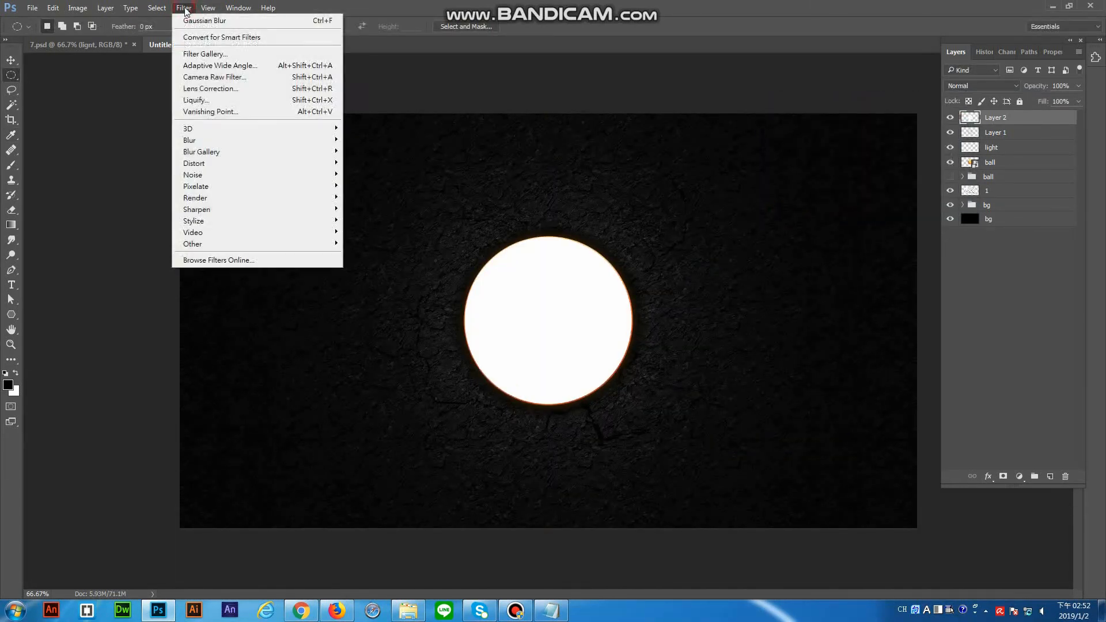
left_click(189, 23)
Add a layer mask to the white disc and paint out its centre in black, leaving only a soft rim
left_click(10, 344)
left_click(639, 248)
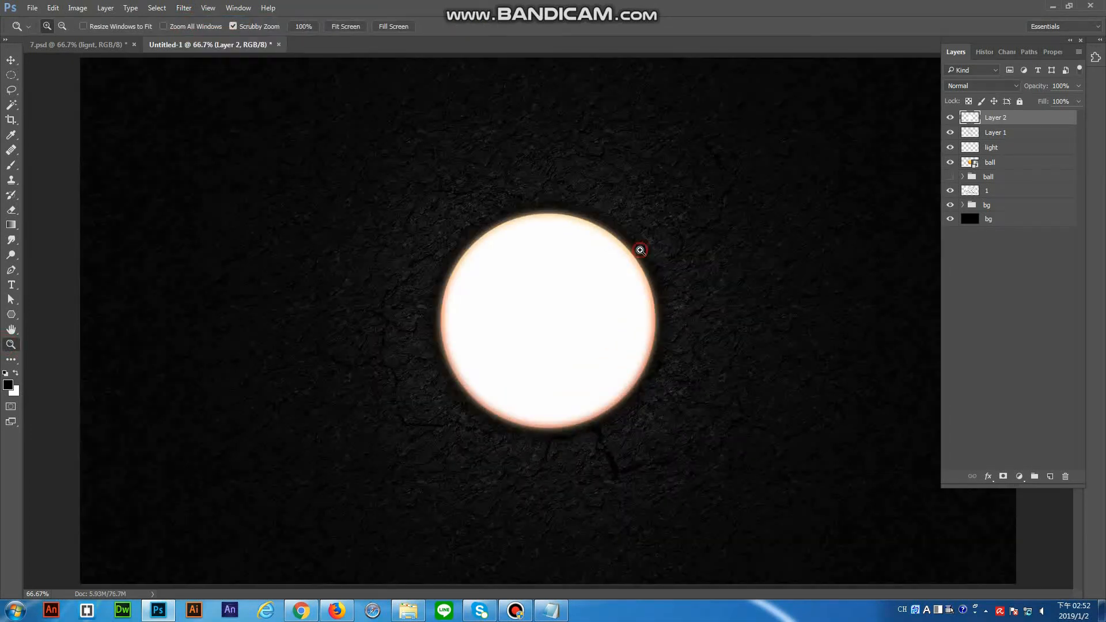
left_click(1003, 476)
left_click(11, 164)
mouse_move(464, 346)
left_mouse_down()
mouse_move(488, 341)
mouse_move(468, 296)
mouse_move(480, 290)
mouse_move(453, 312)
mouse_move(453, 373)
mouse_move(520, 309)
mouse_move(504, 286)
mouse_move(562, 360)
mouse_move(565, 325)
mouse_move(526, 295)
mouse_move(474, 400)
mouse_move(566, 376)
mouse_move(571, 351)
mouse_move(526, 426)
mouse_move(444, 411)
mouse_move(444, 333)
mouse_move(433, 362)
mouse_move(446, 405)
mouse_move(433, 401)
mouse_move(487, 337)
mouse_move(457, 338)
mouse_move(487, 303)
mouse_move(571, 358)
mouse_move(544, 407)
mouse_move(572, 376)
mouse_move(501, 421)
mouse_move(454, 409)
mouse_move(491, 415)
mouse_move(573, 349)
mouse_move(561, 316)
mouse_move(562, 331)
mouse_move(488, 297)
mouse_move(447, 317)
mouse_move(534, 292)
mouse_move(553, 311)
left_mouse_up()
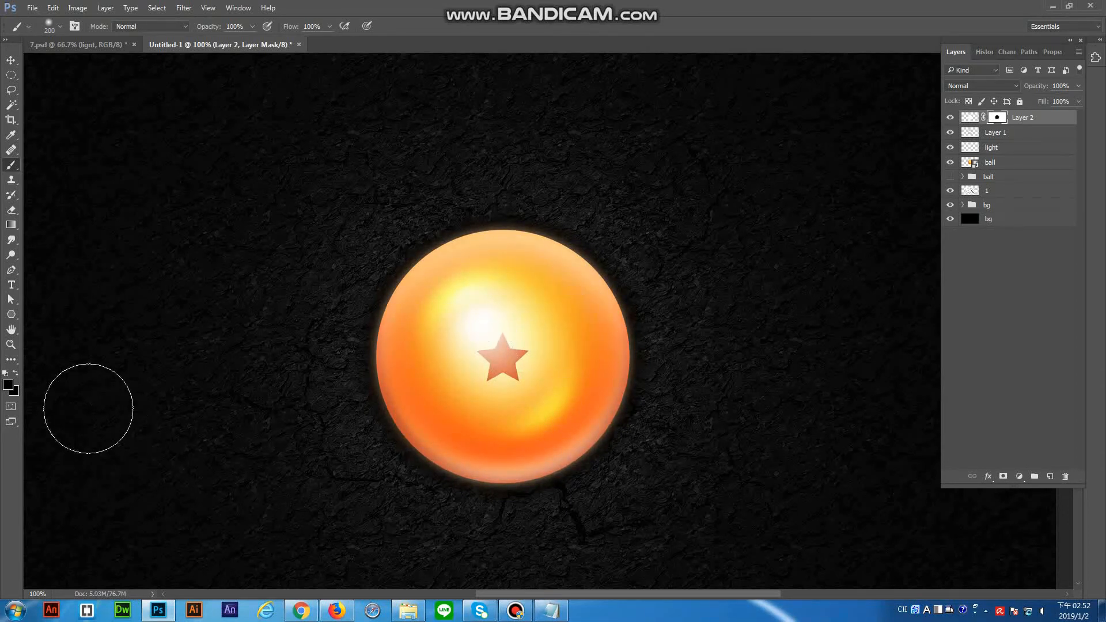
Give the white rim layer a Color Overlay of ffb72b at 60% opacity and compare the ball with and without it
left_click(10, 344)
left_click(504, 240, "alt")
right_click(1031, 119)
left_click(1002, 116)
left_click_drag(570, 110, 900, 114)
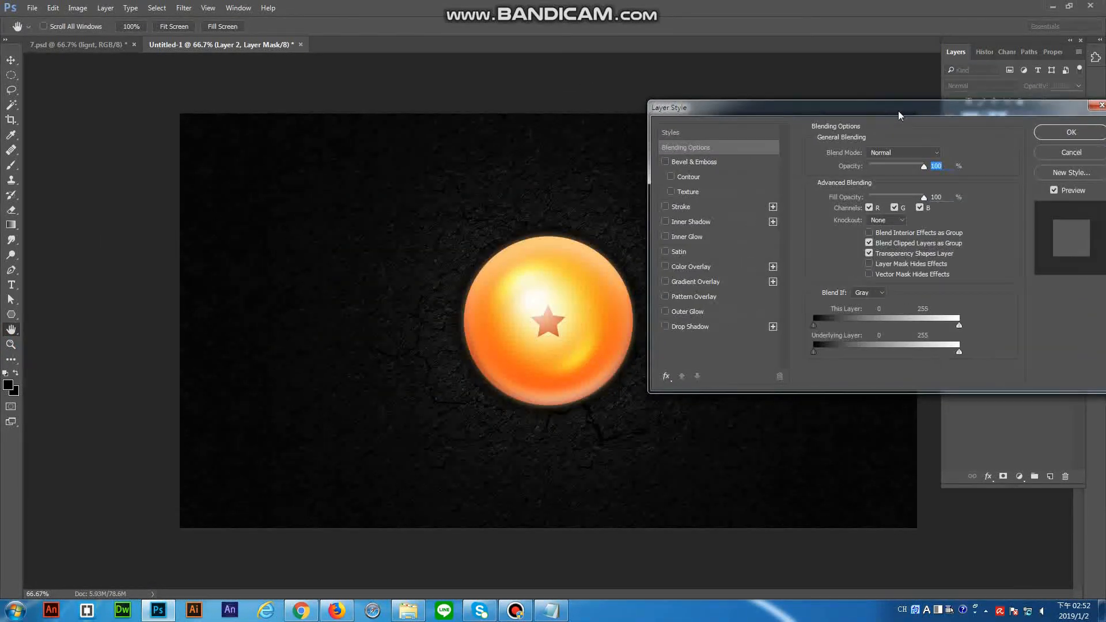
left_click(665, 266)
left_click(688, 266)
left_click(941, 153)
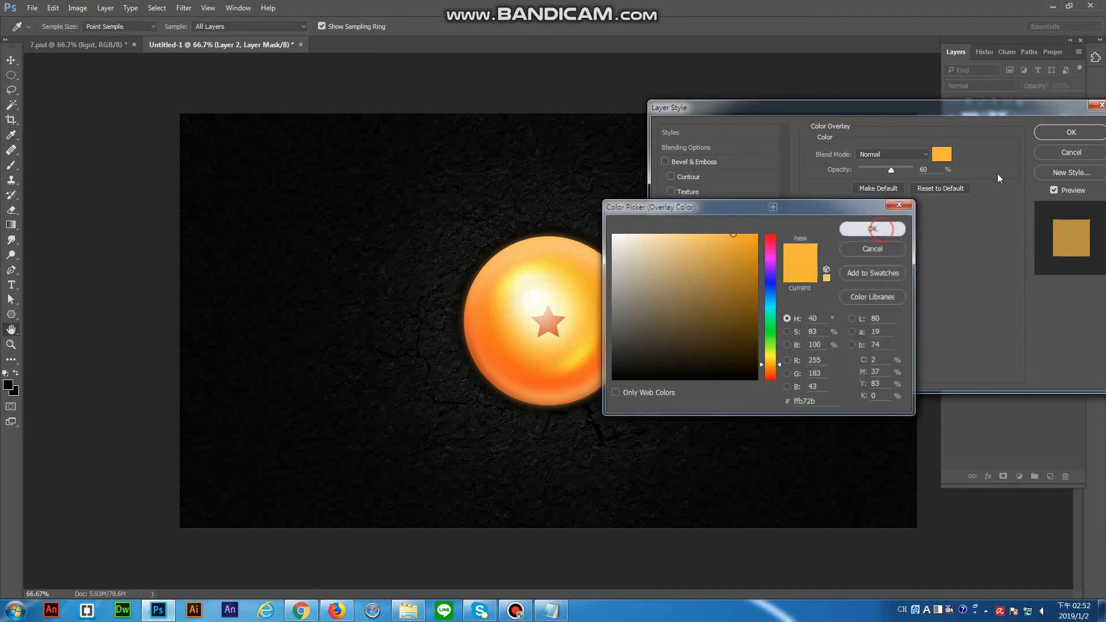
key("Return")
key("Return")
left_click(949, 118)
left_click(949, 120)
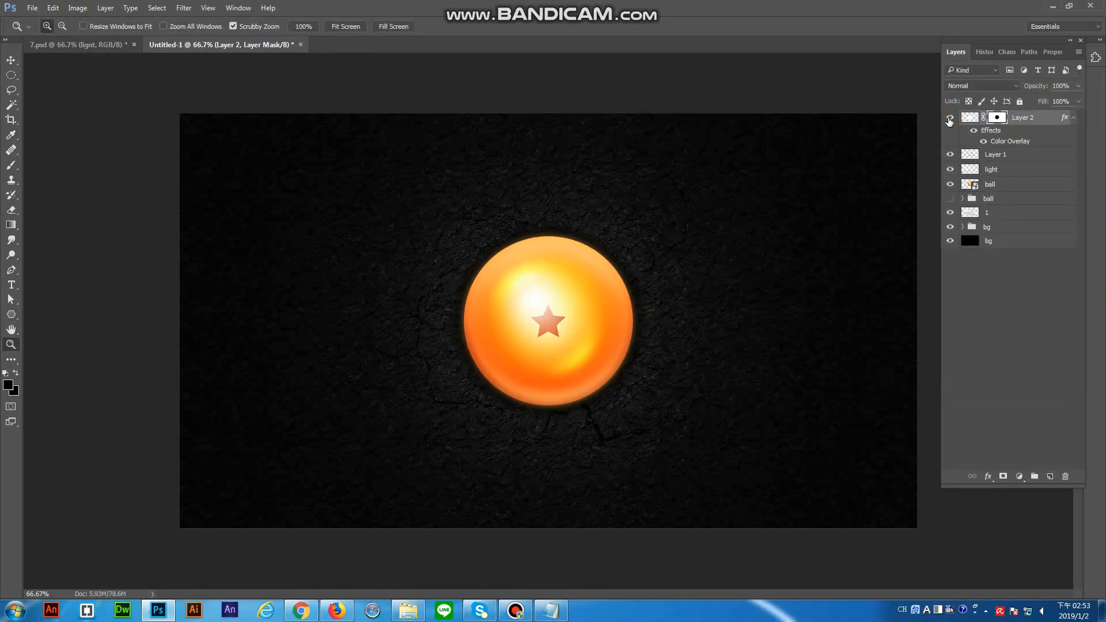
left_click(1040, 119)
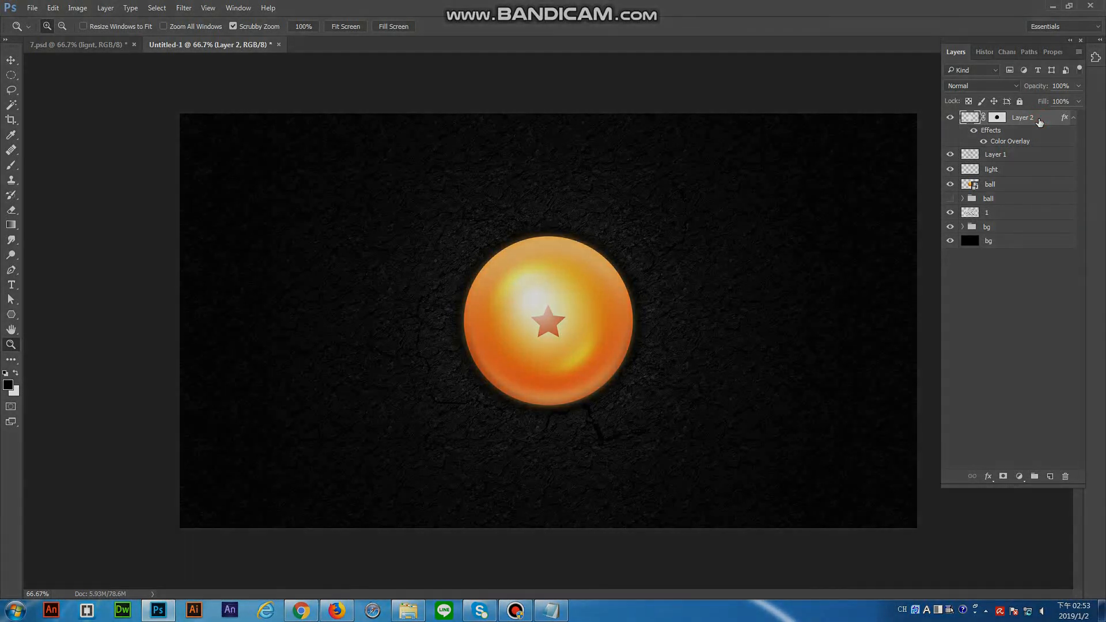